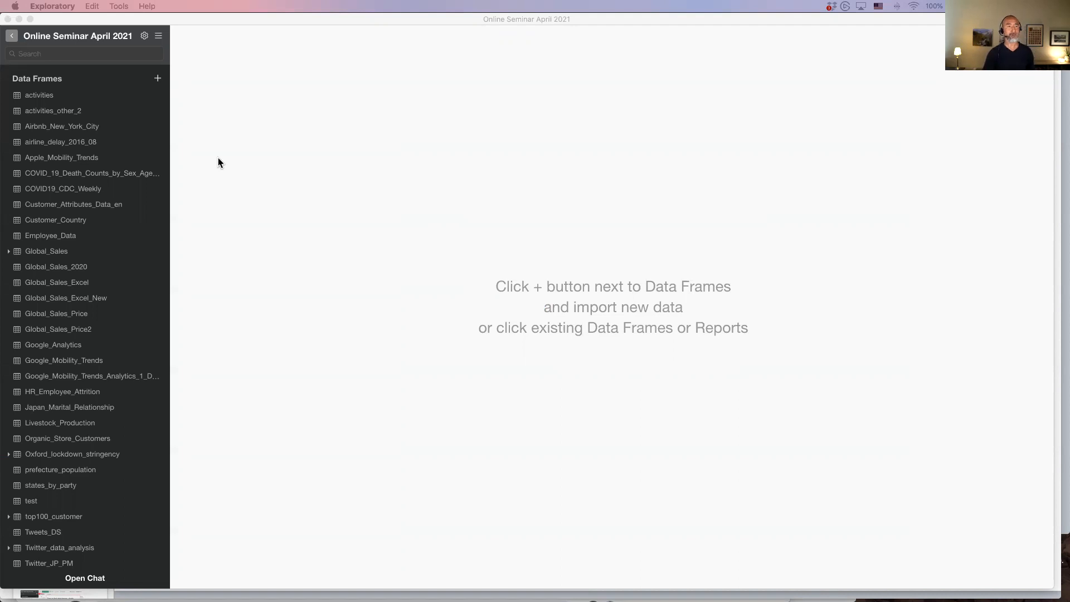
# - Narrow the data frame list area slightly
pyautogui.scroll(-10, 65, 303)
pyautogui.scroll(10, 65, 302)
pyautogui.scroll(-3, 65, 302)
pyautogui.scroll(-9, 65, 302)
pyautogui.scroll(12, 65, 303)
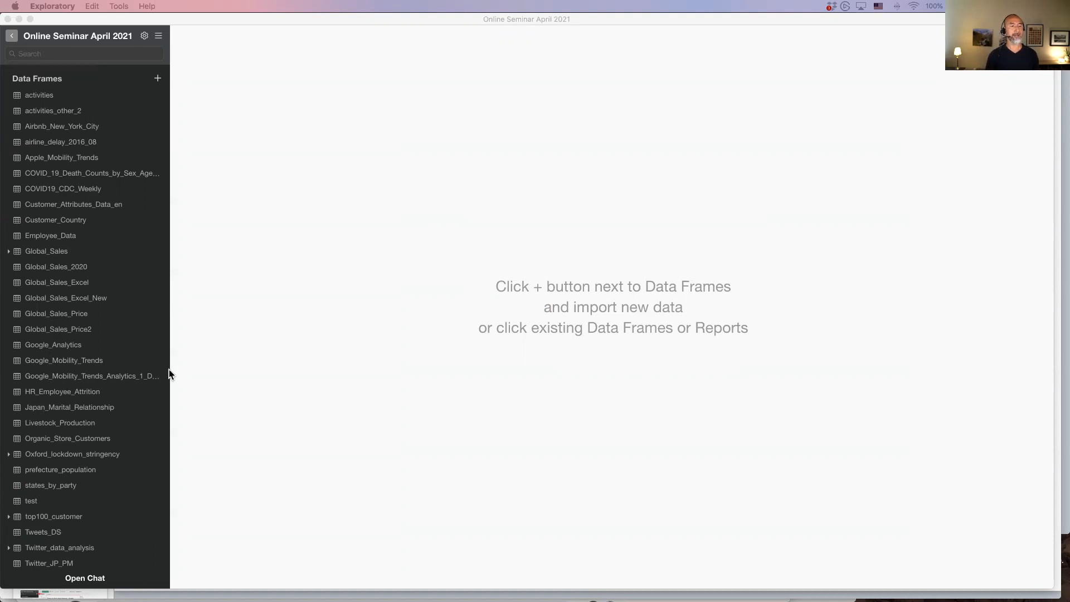
pyautogui.click(207, 355)
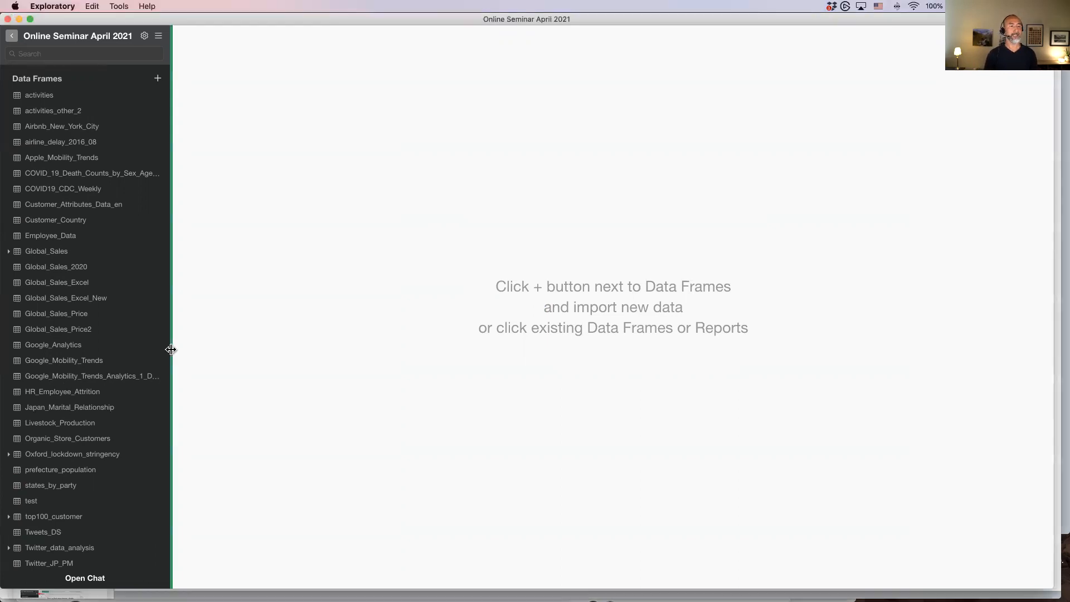
pyautogui.moveTo(169, 348); pyautogui.dragTo(149, 387)
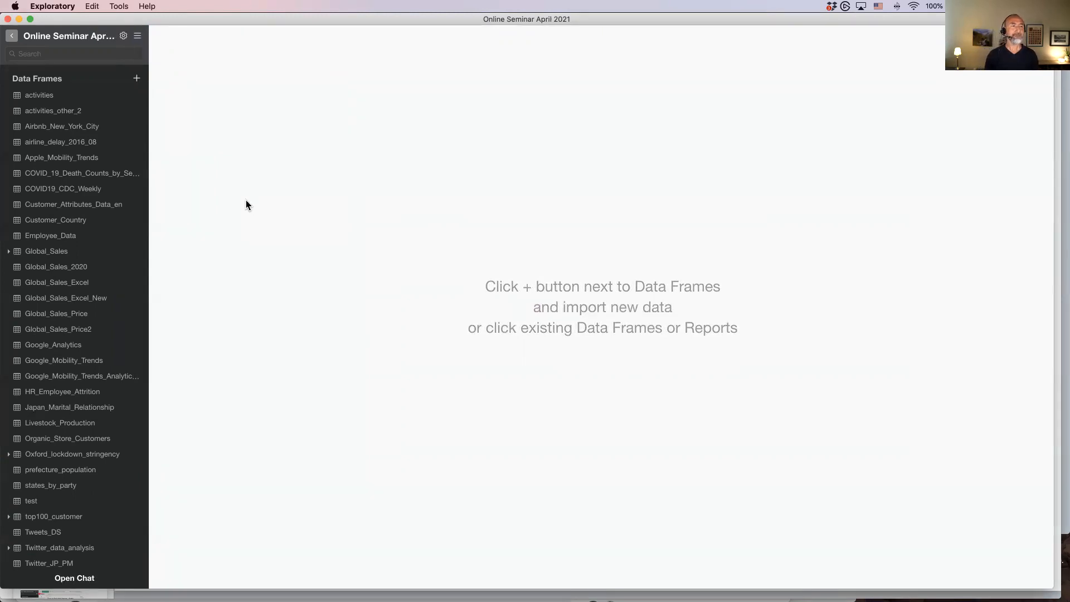
# - Search the project for "sal" and preview the charts of the Global_Sales data frame
pyautogui.scroll(-6, 60, 316)
pyautogui.scroll(6, 60, 317)
pyautogui.click(72, 53)
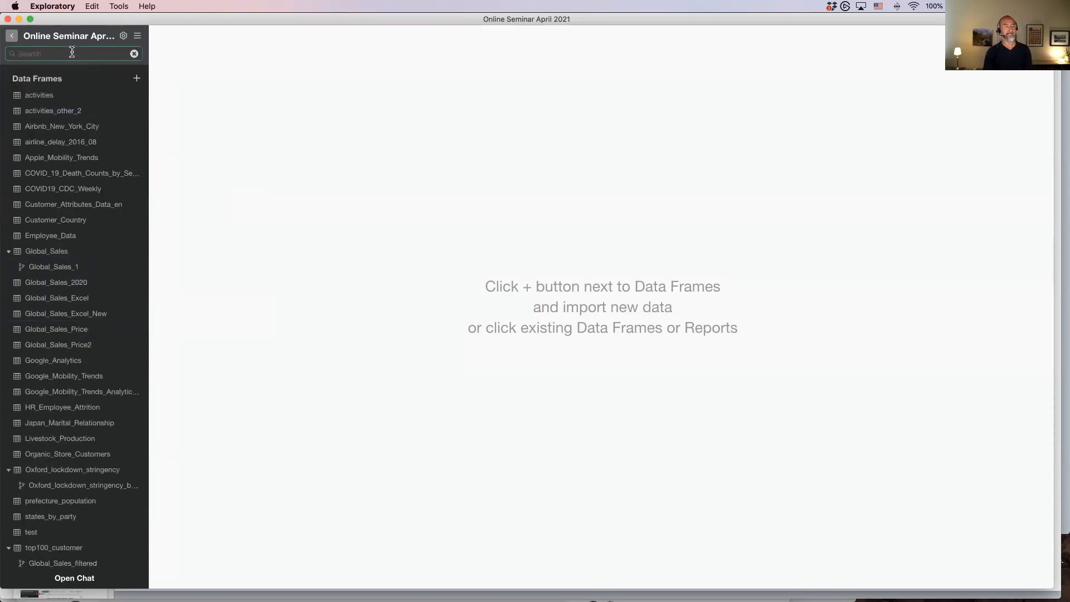
pyautogui.write('sal')
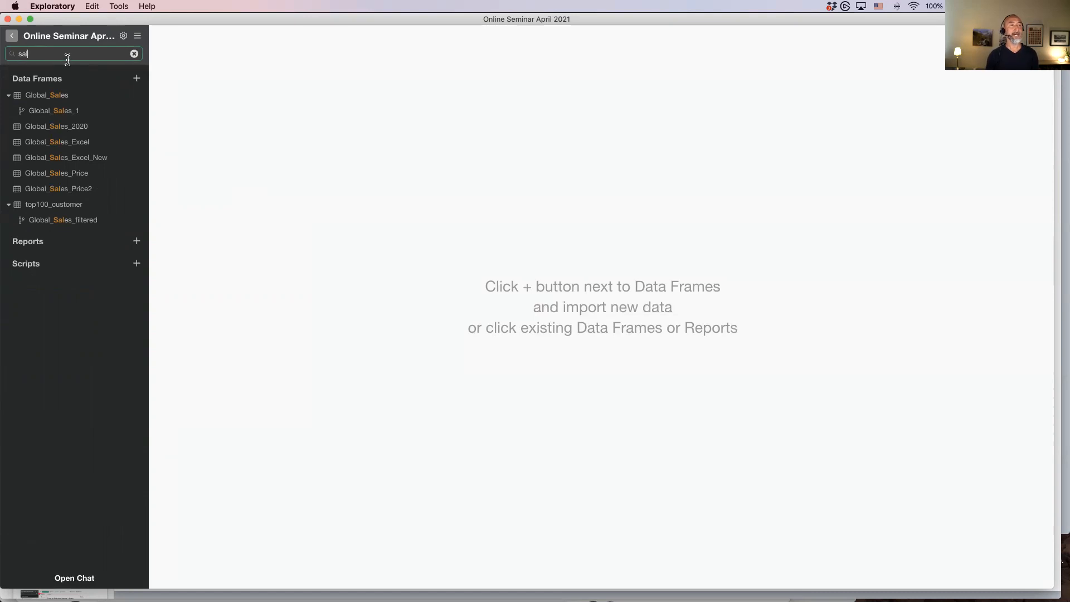
pyautogui.moveTo(60, 99)
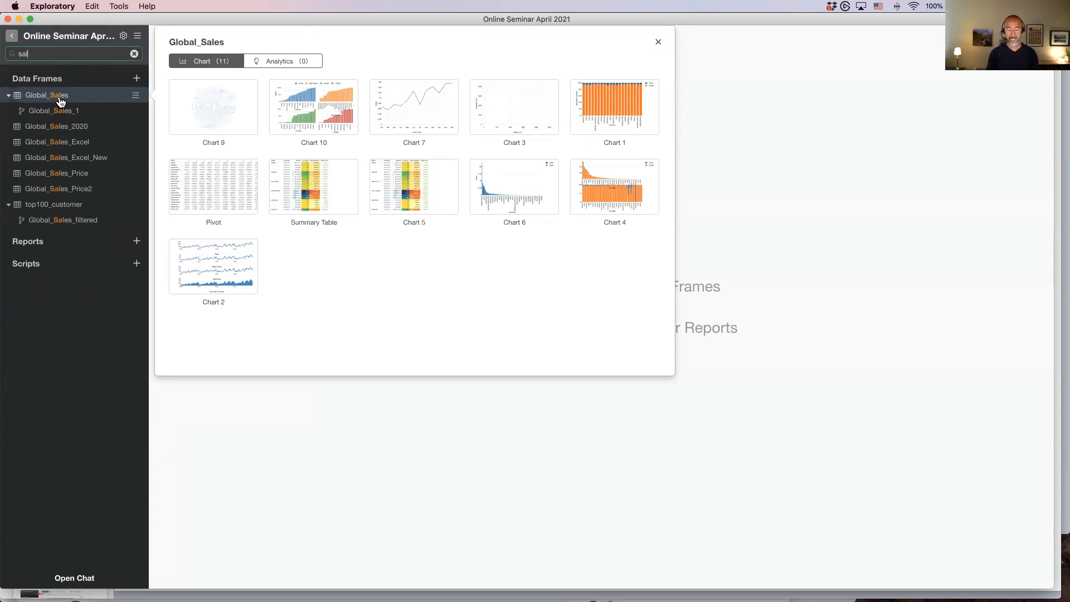
# - Replace the search text with "emp" and preview the charts of the HR_Employee_Attrition data frame
pyautogui.press('BackSpace')
pyautogui.press('BackSpace')
pyautogui.press('BackSpace')
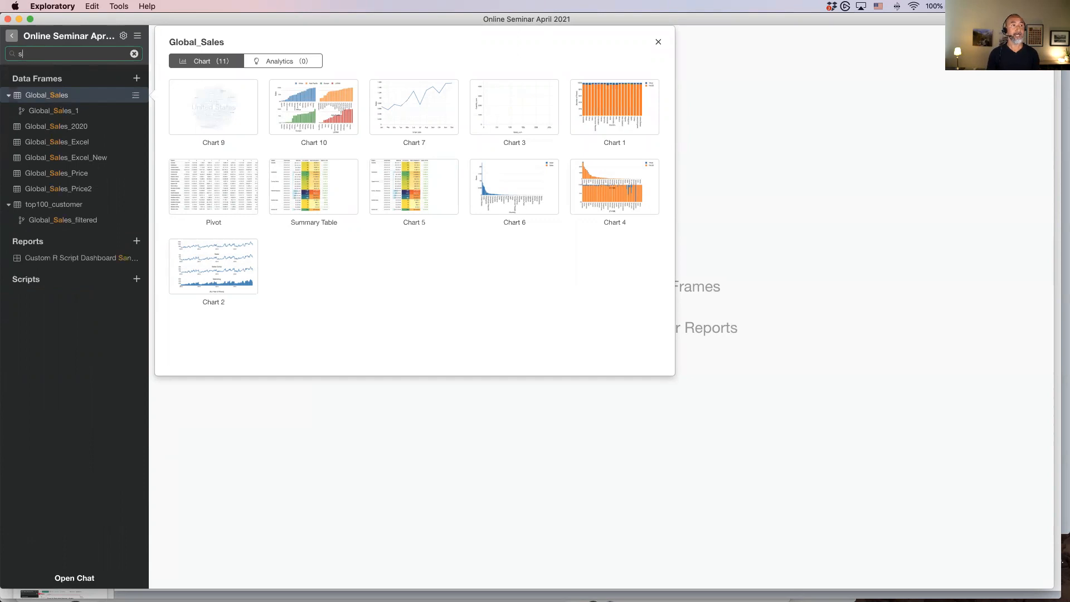
pyautogui.write('emp')
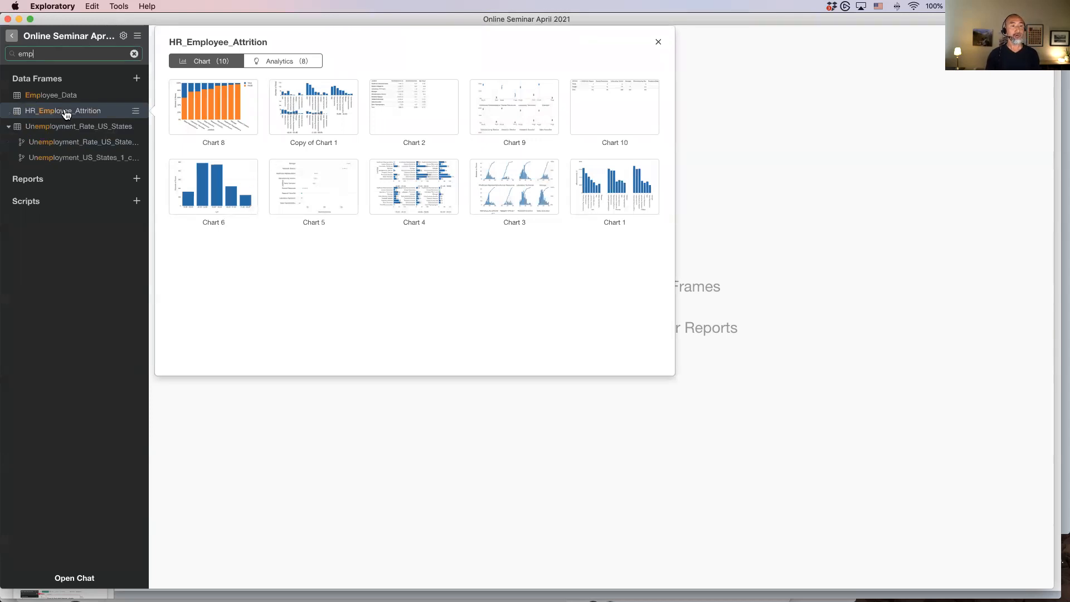
# - Preview the analytics of HR_Employee_Attrition, return to its chart thumbnails and open Chart 8
pyautogui.click(285, 66)
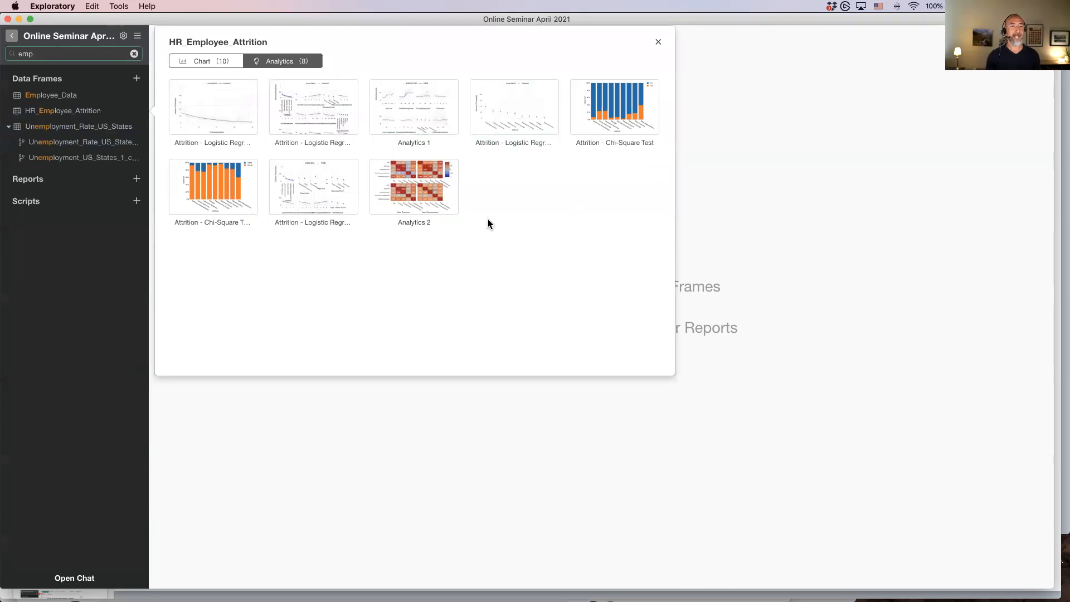
pyautogui.click(220, 62)
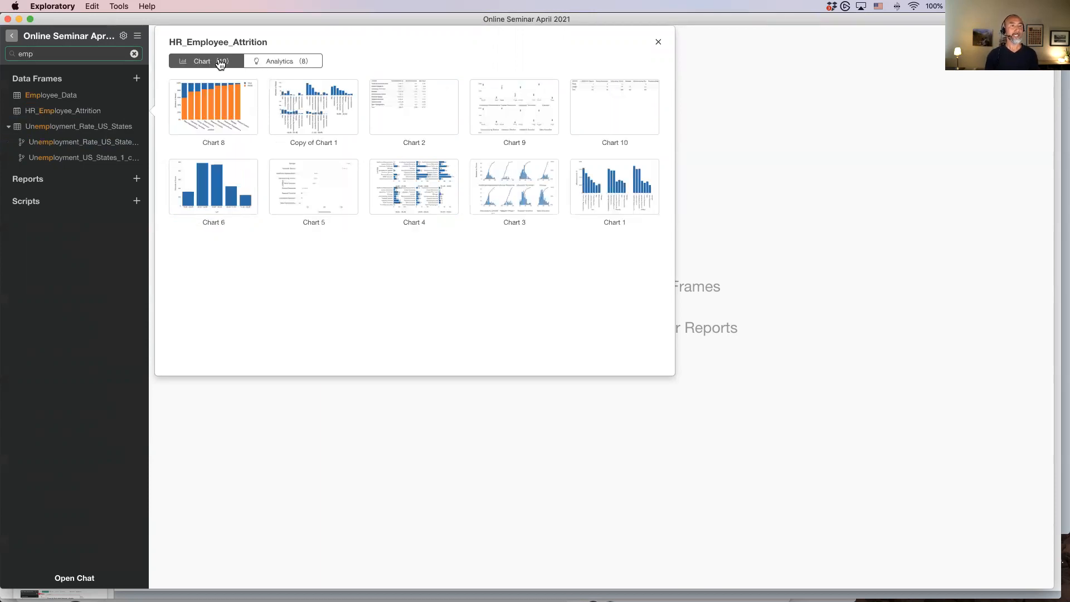
pyautogui.click(218, 108)
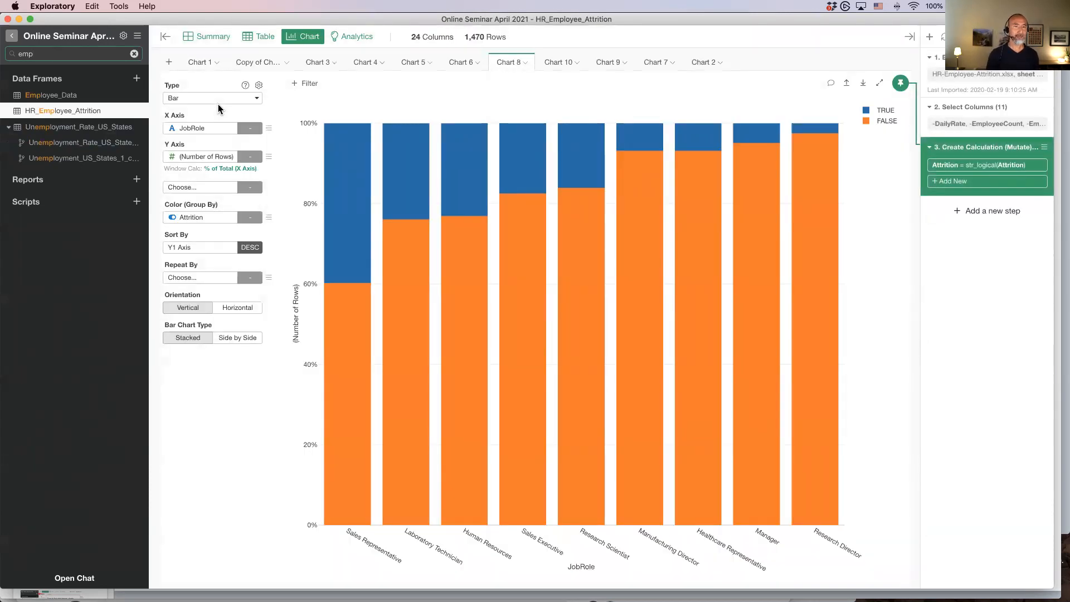
# - Search the project for "dakota" and preview the charts of the Unemployment_Rate_US_States data frame
pyautogui.moveTo(103, 117)
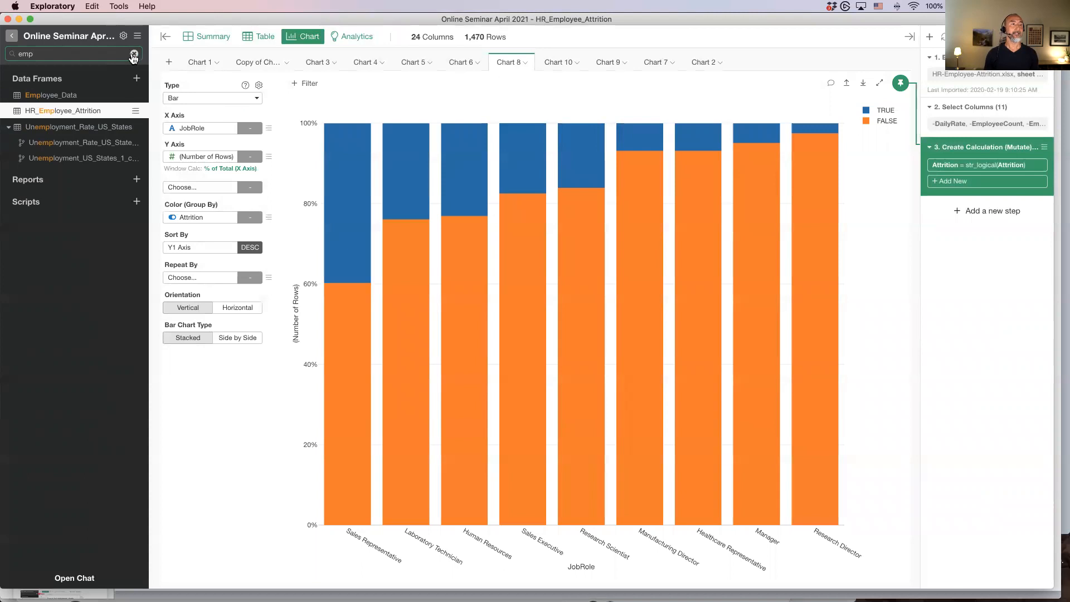
pyautogui.press('BackSpace')
pyautogui.press('BackSpace')
pyautogui.press('BackSpace')
pyautogui.write('dako')
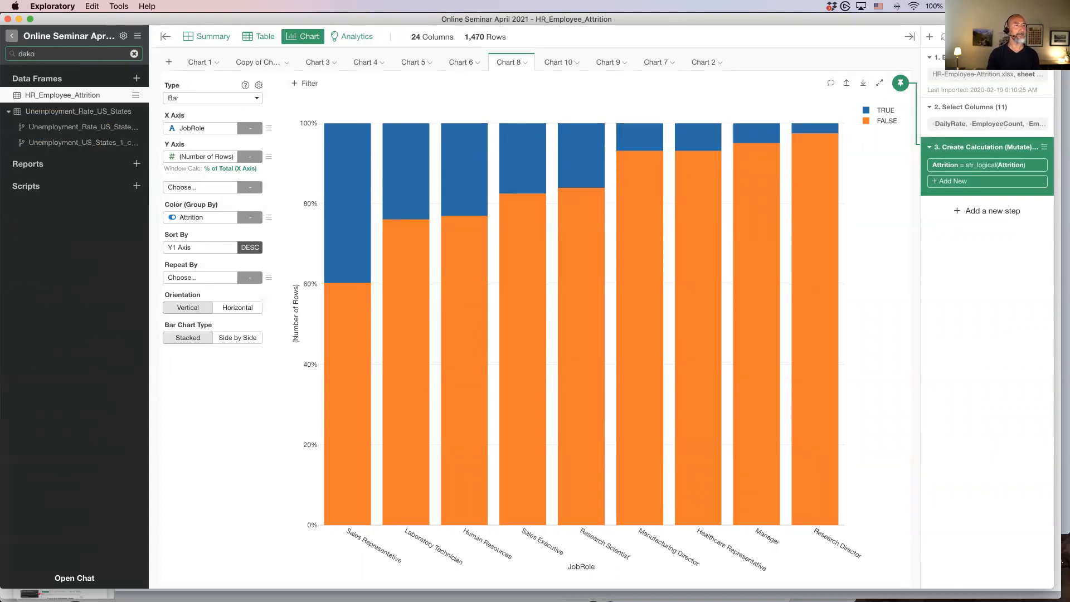
pyautogui.write('ta')
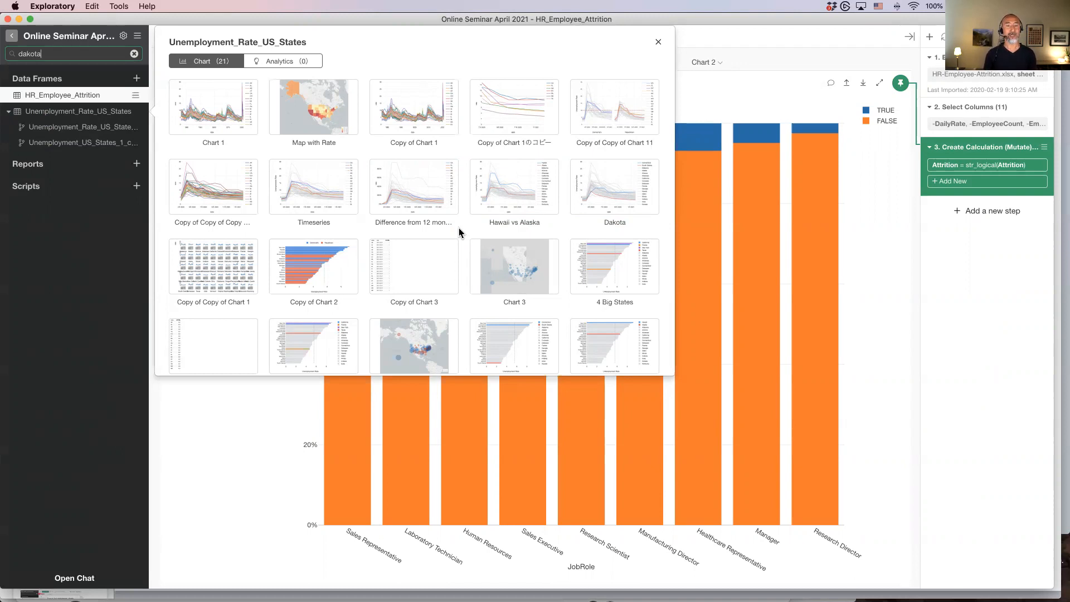
# - Open the Dakota chart from the Unemployment_Rate_US_States chart thumbnails and clear the project search
pyautogui.scroll(-3, 459, 232)
pyautogui.scroll(3, 458, 232)
pyautogui.scroll(-3, 458, 232)
pyautogui.scroll(3, 459, 232)
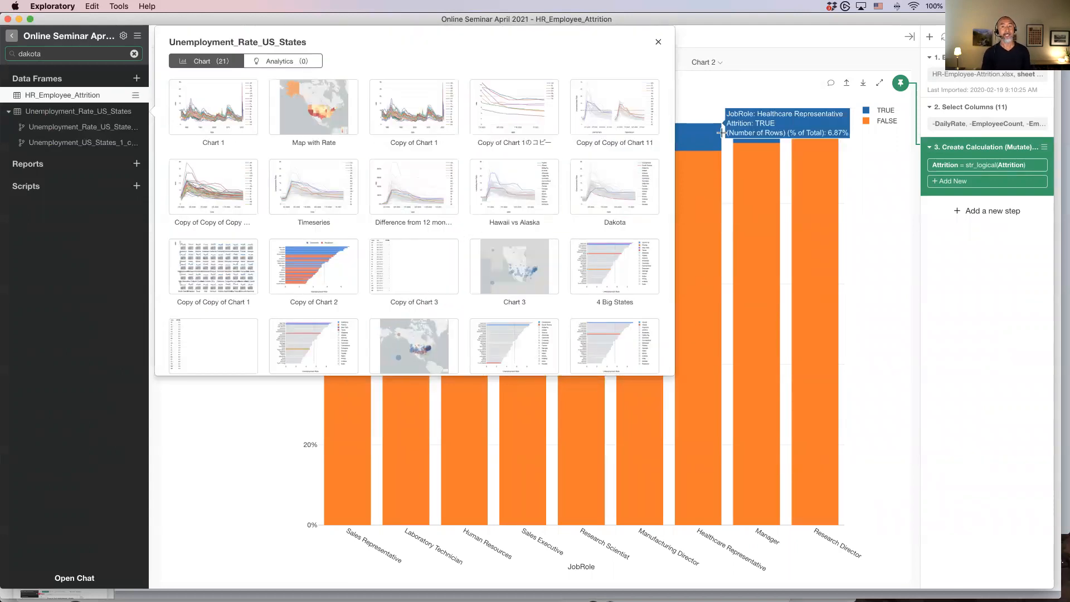
pyautogui.click(596, 191)
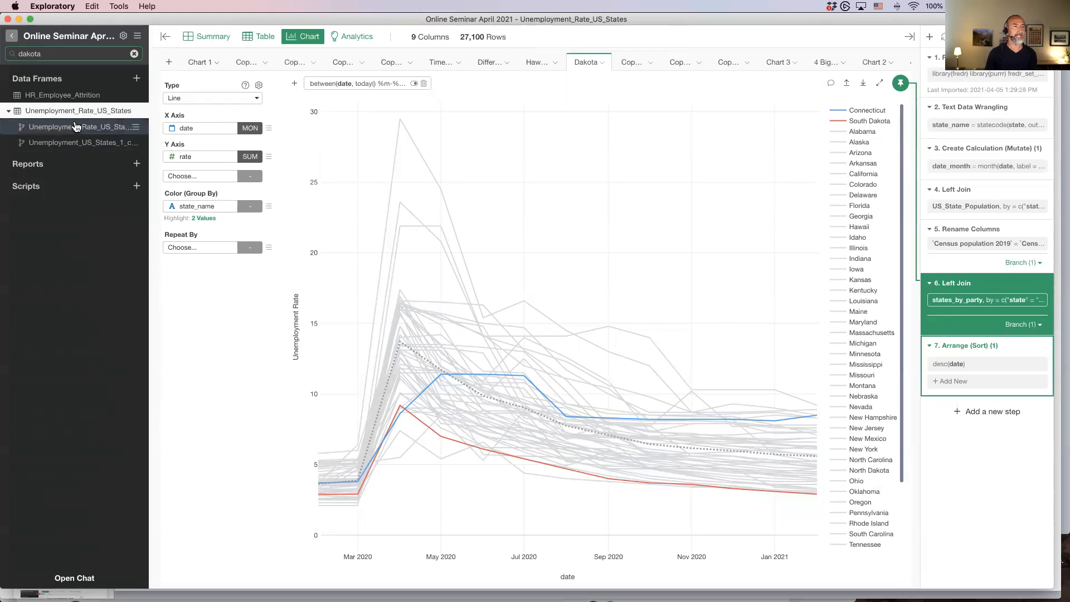
pyautogui.click(133, 53)
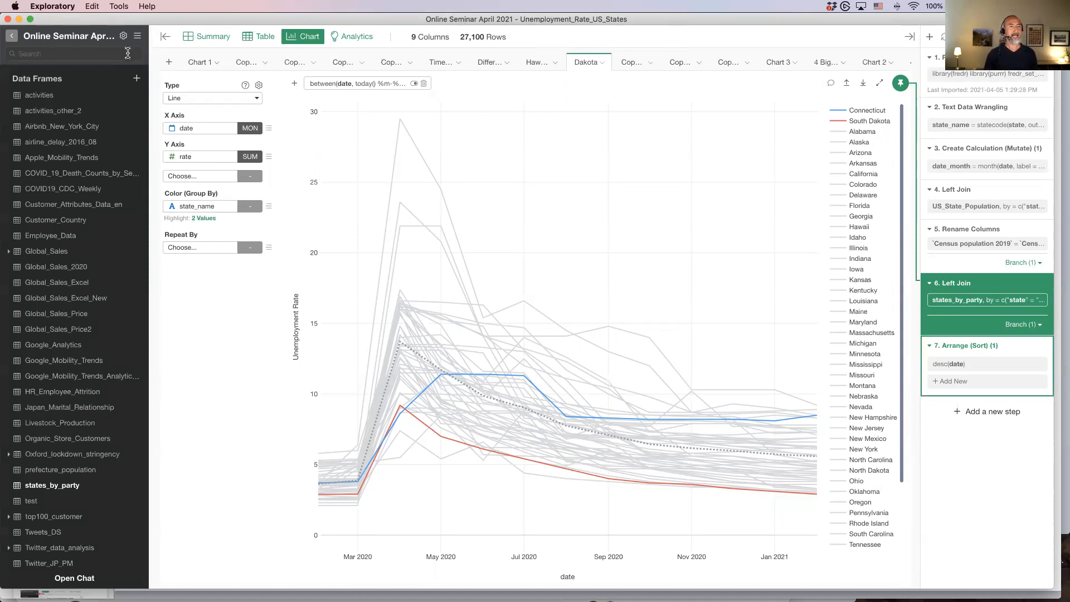
# - Switch to Keynote and display slide 14 about scrolling through the charts inside the pop-up
pyautogui.press('super+Tab')
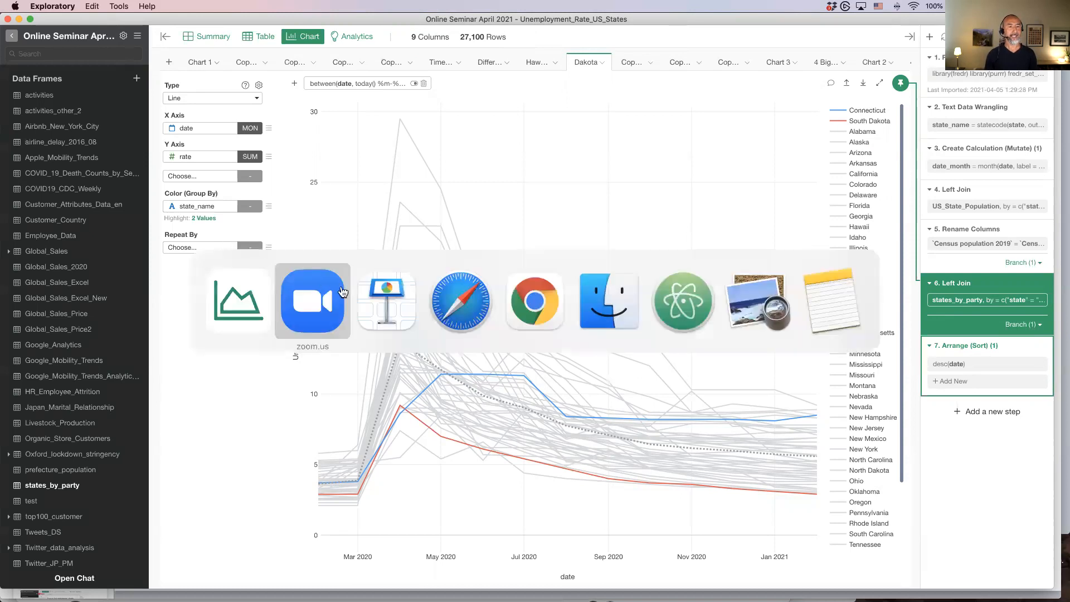
pyautogui.press('super+Tab')
pyautogui.scroll(-15, 65, 352)
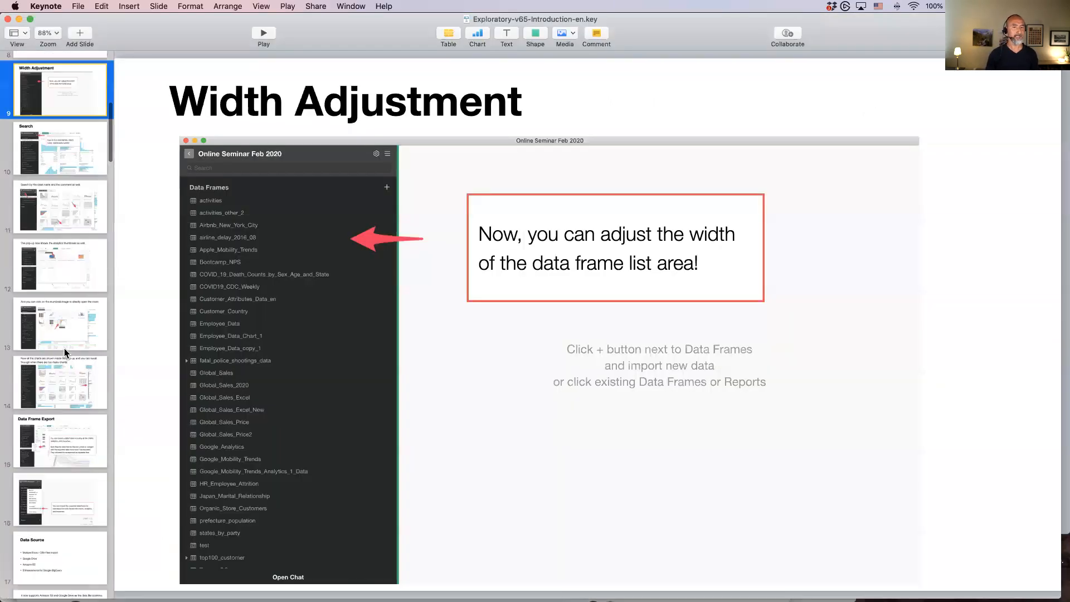
pyautogui.scroll(8, 65, 353)
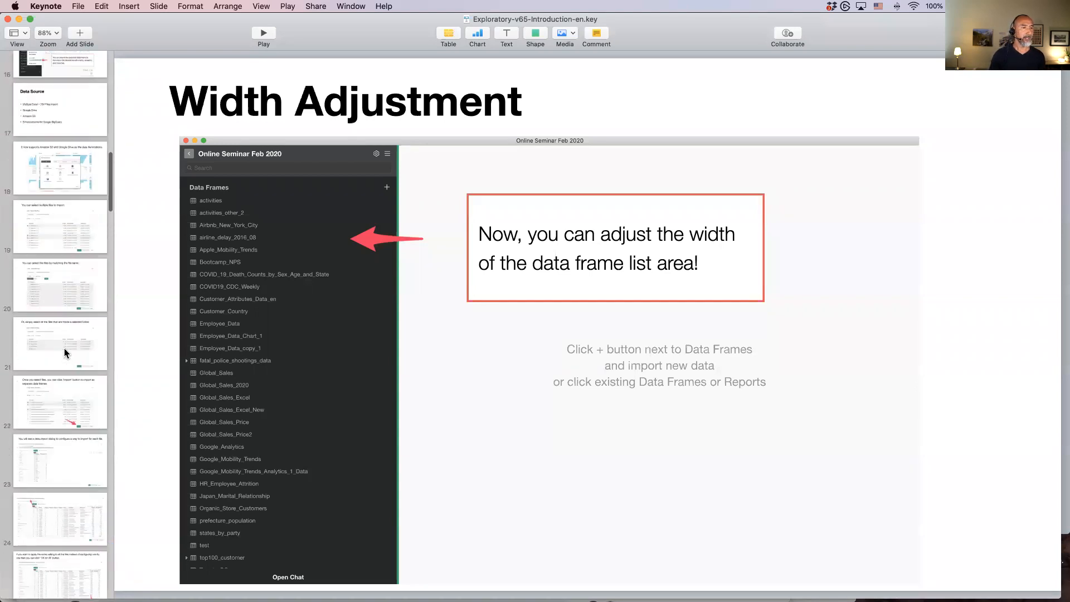
pyautogui.click(57, 286)
pyautogui.press('Down')
pyautogui.press('Up')
pyautogui.press('Up')
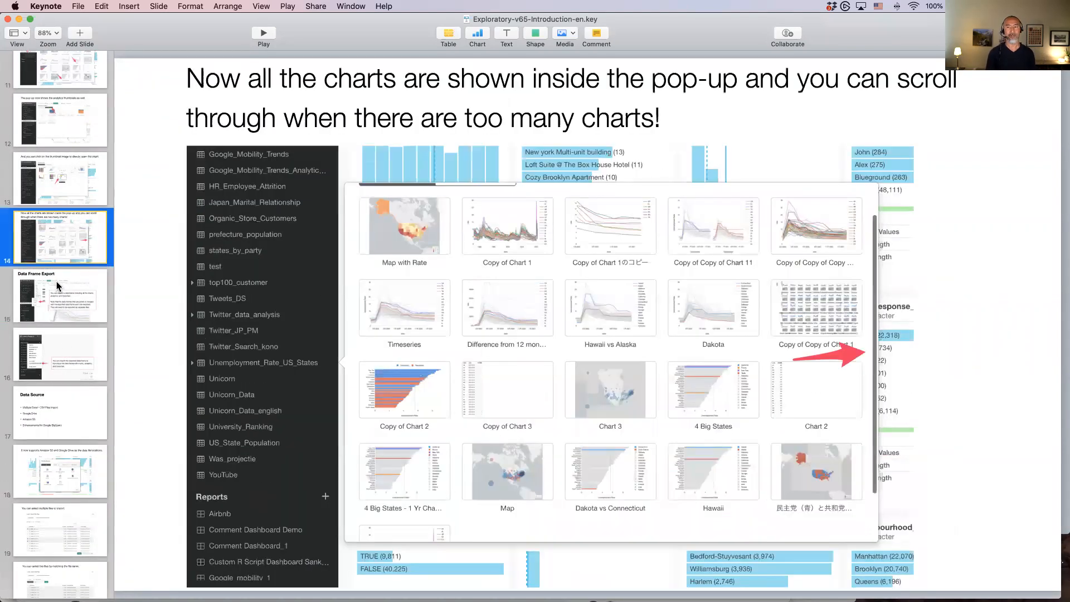
# - Switch back to Exploratory and expand the Unemployment_Rate_US_States data frame to list its branches
pyautogui.press('super+Tab')
pyautogui.scroll(-5, 90, 246)
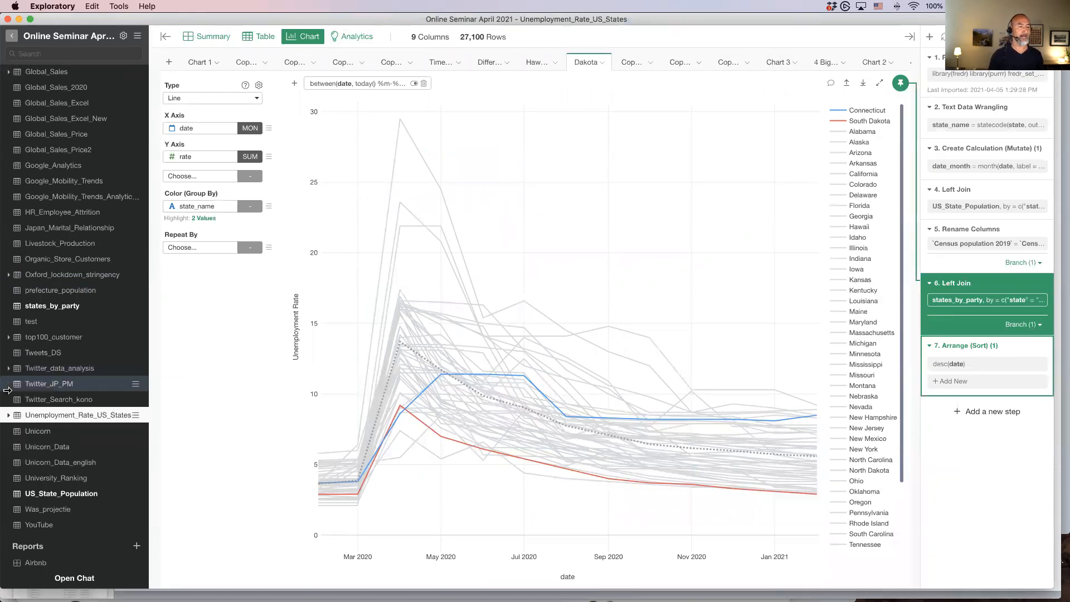
pyautogui.click(9, 416)
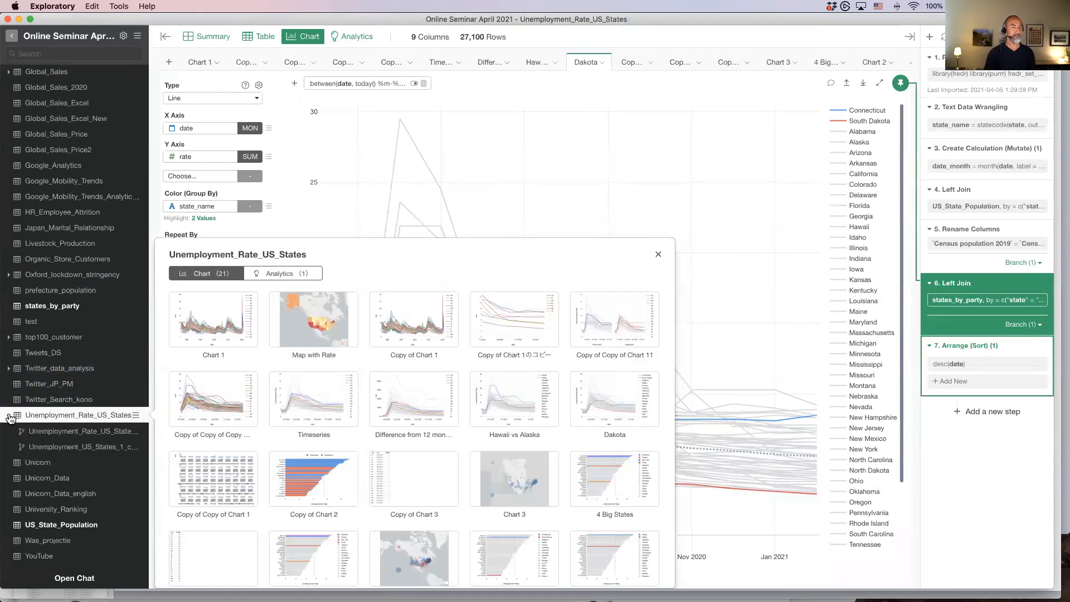
pyautogui.scroll(-5, 34, 334)
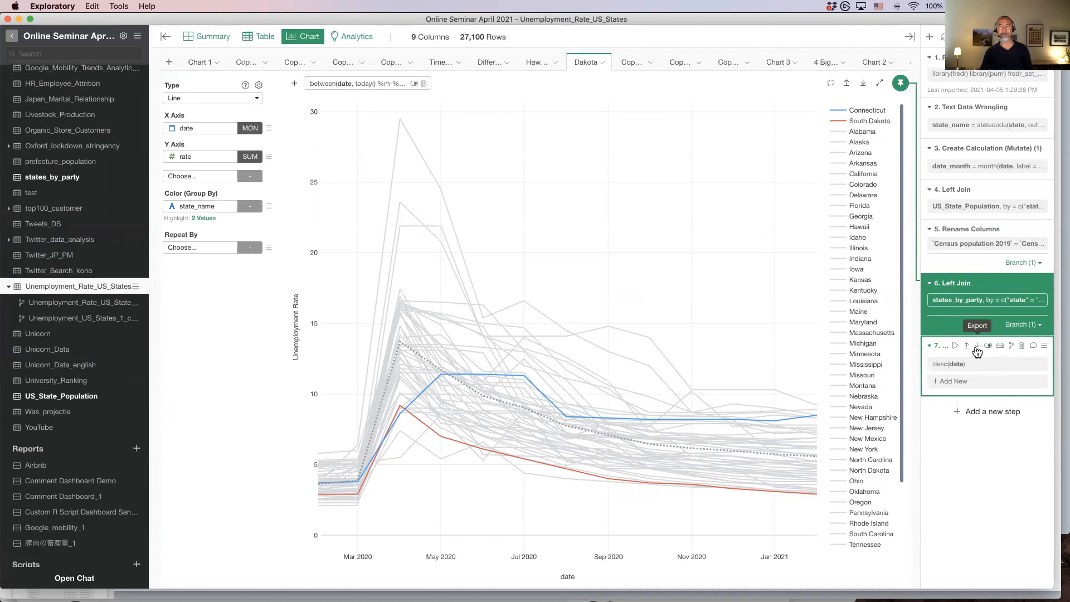
# - Review the export options of the Arrange (Sort) data wrangling step and of the Dakota chart
pyautogui.click(976, 347)
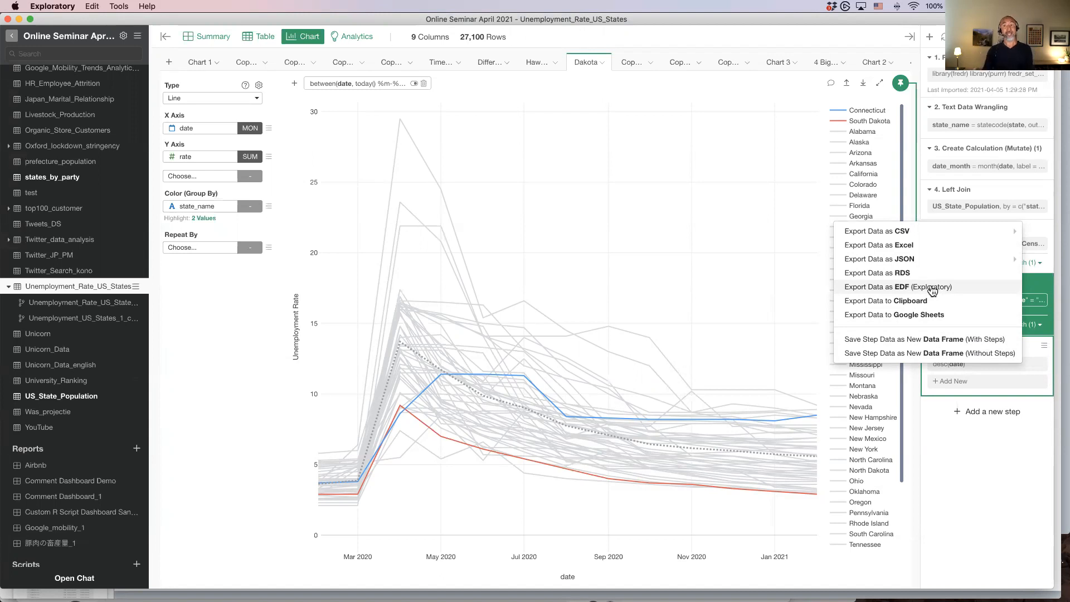
pyautogui.click(751, 100)
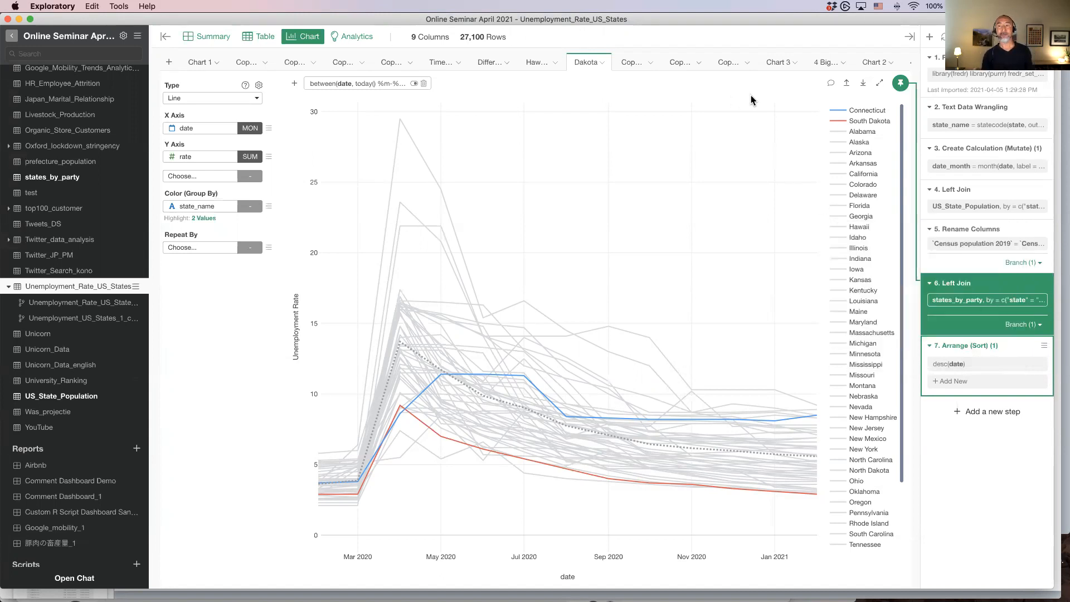
pyautogui.click(863, 83)
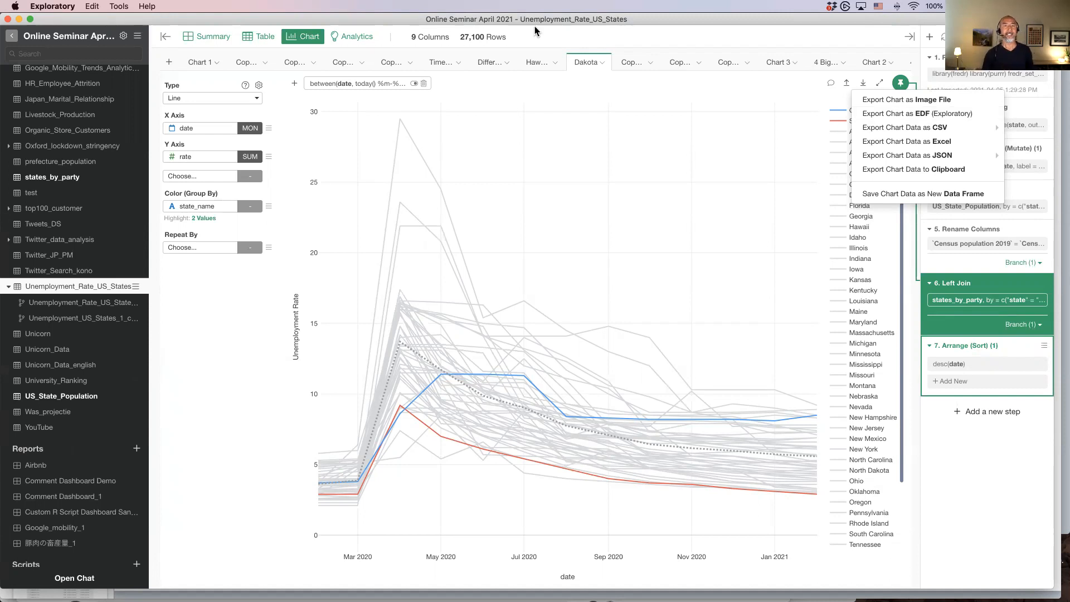
pyautogui.moveTo(67, 293)
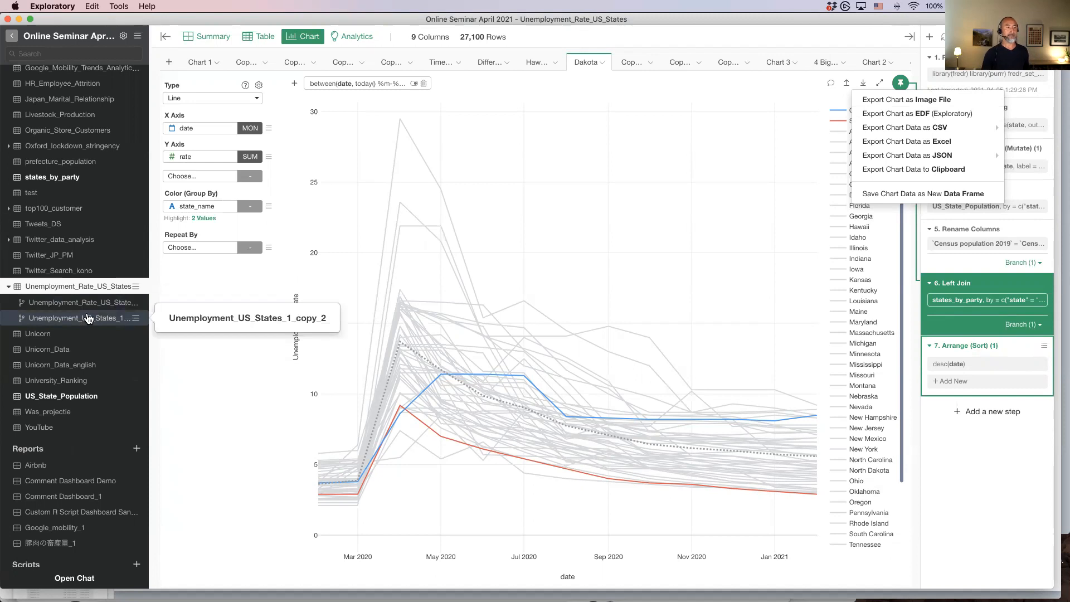
pyautogui.moveTo(341, 59)
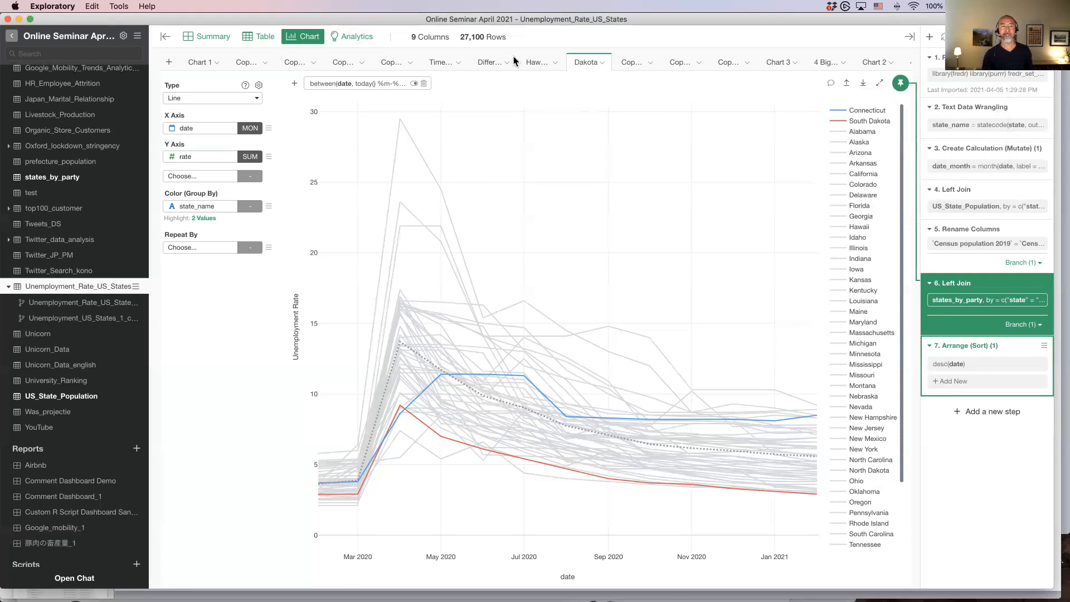
# - Export the whole Unemployment_Rate_US_States data frame to the Downloads folder as Unemployment_Rate_US_States.df
pyautogui.click(135, 286)
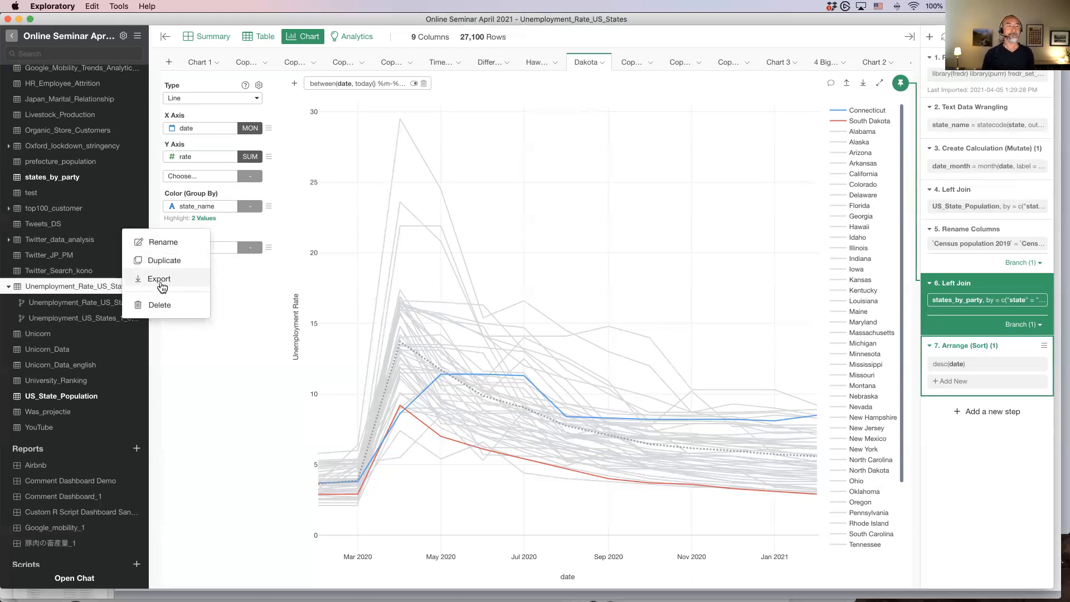
pyautogui.click(159, 279)
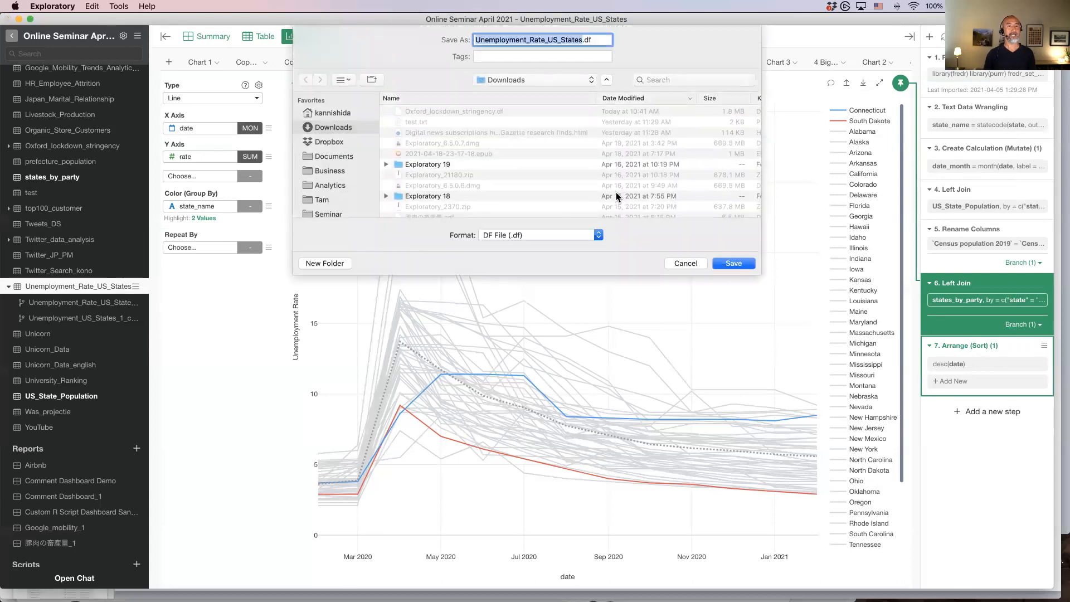
pyautogui.click(723, 265)
pyautogui.click(608, 93)
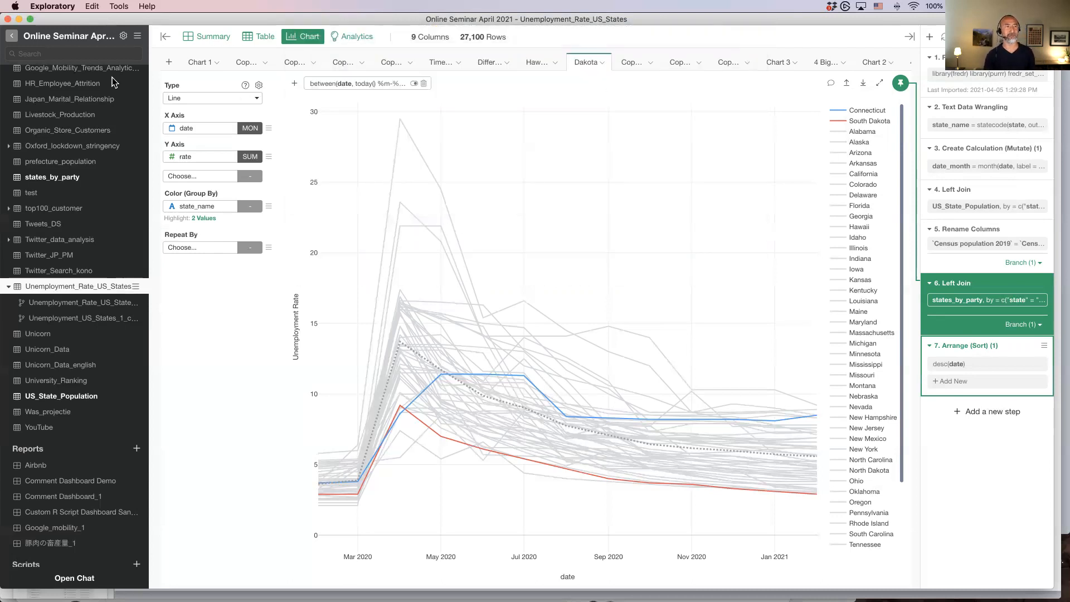
# - Leave the current project for the project list and create a new project with the suggested name
pyautogui.click(11, 38)
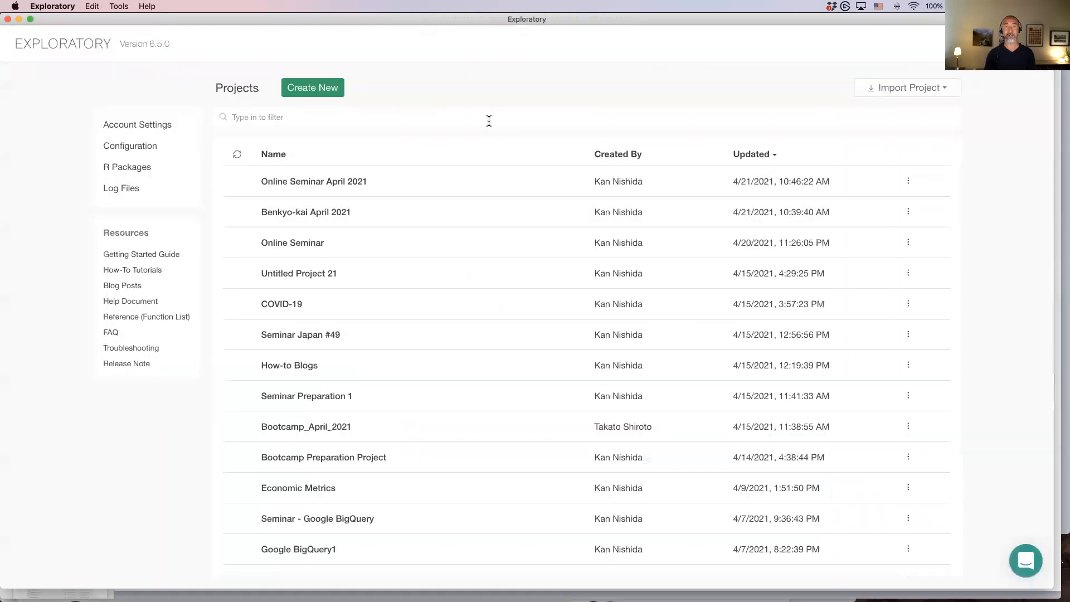
pyautogui.click(314, 88)
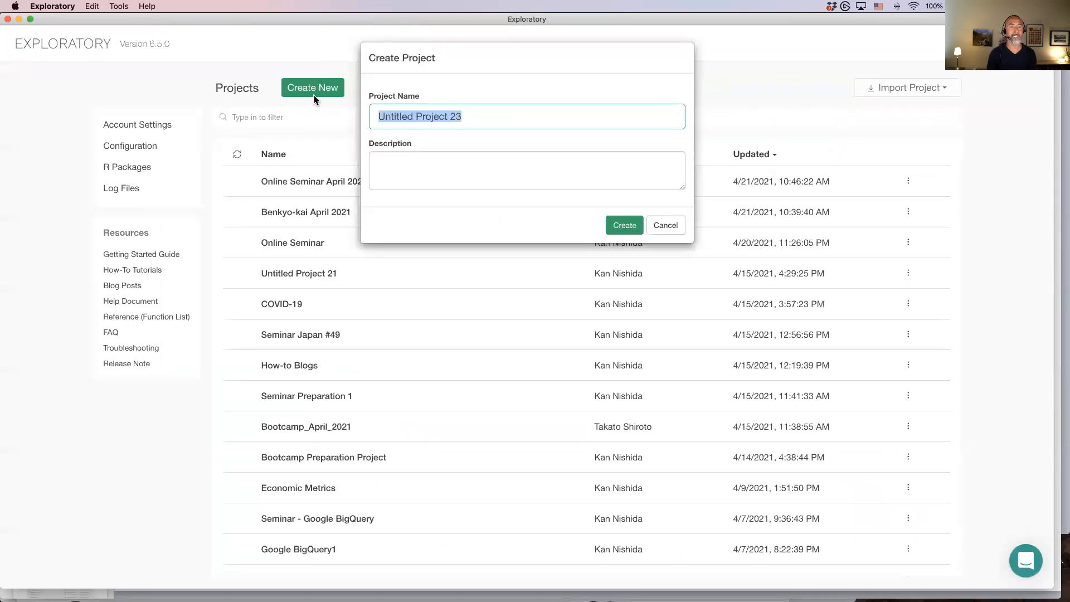
pyautogui.press('Return')
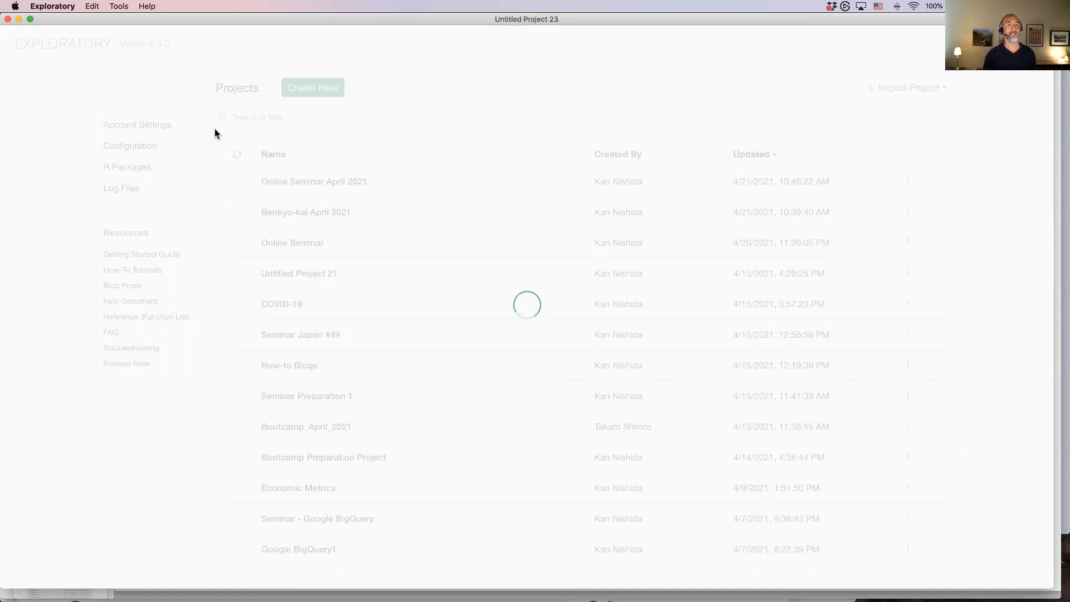
# - Import the exported data frame file Unemployment_Rate_US_States.df from the Downloads folder into the new project
pyautogui.click(137, 78)
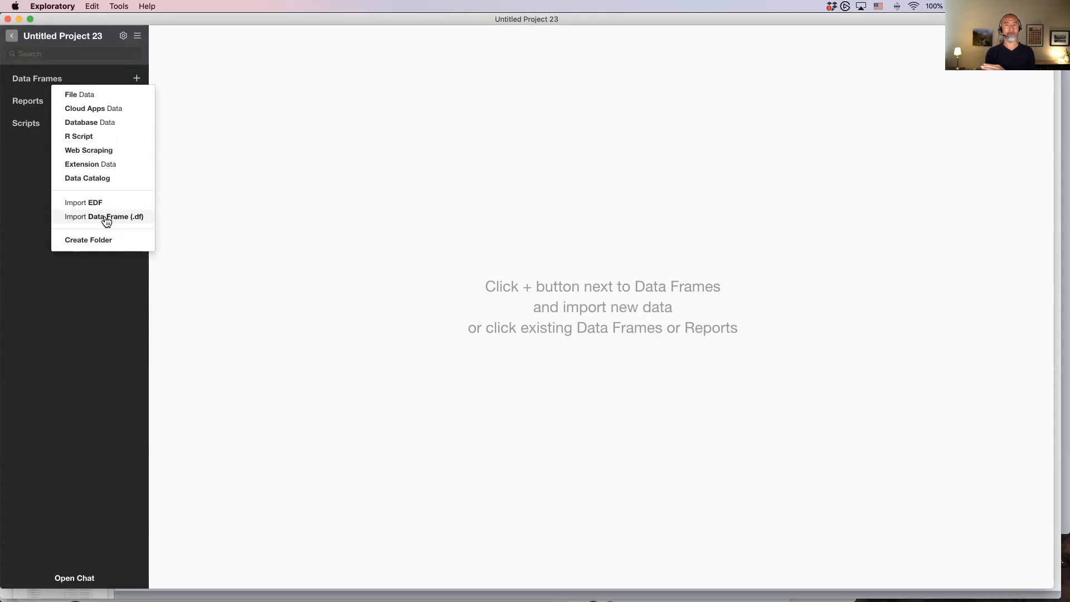
pyautogui.click(106, 221)
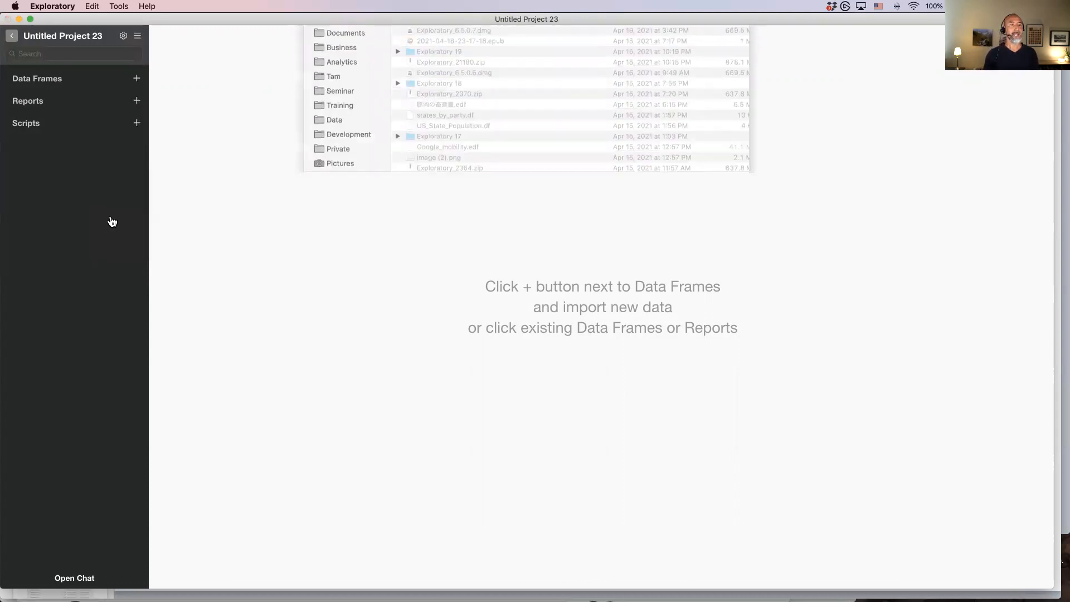
pyautogui.click(469, 68)
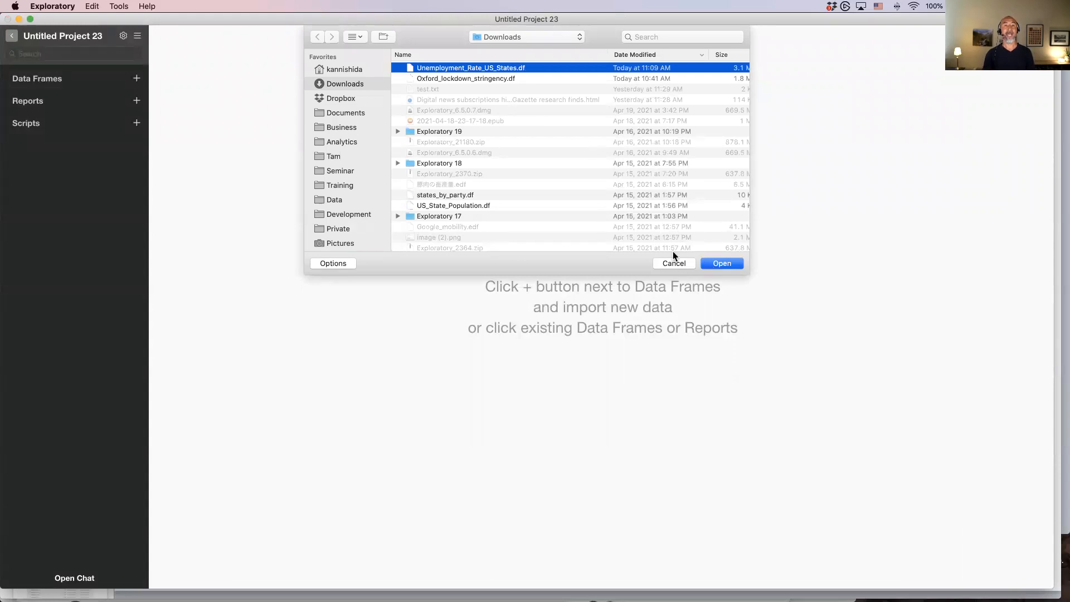
pyautogui.click(722, 264)
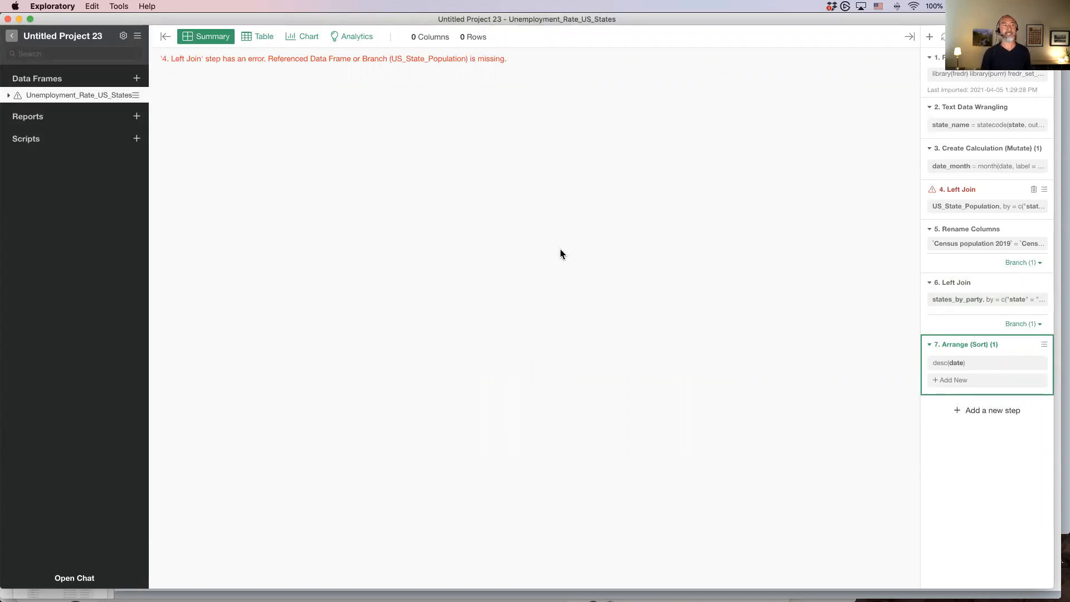
# - Expand the imported data frame's branches and inspect its Create Calculation step and the Left Join step that references US_State_Population
pyautogui.moveTo(44, 96)
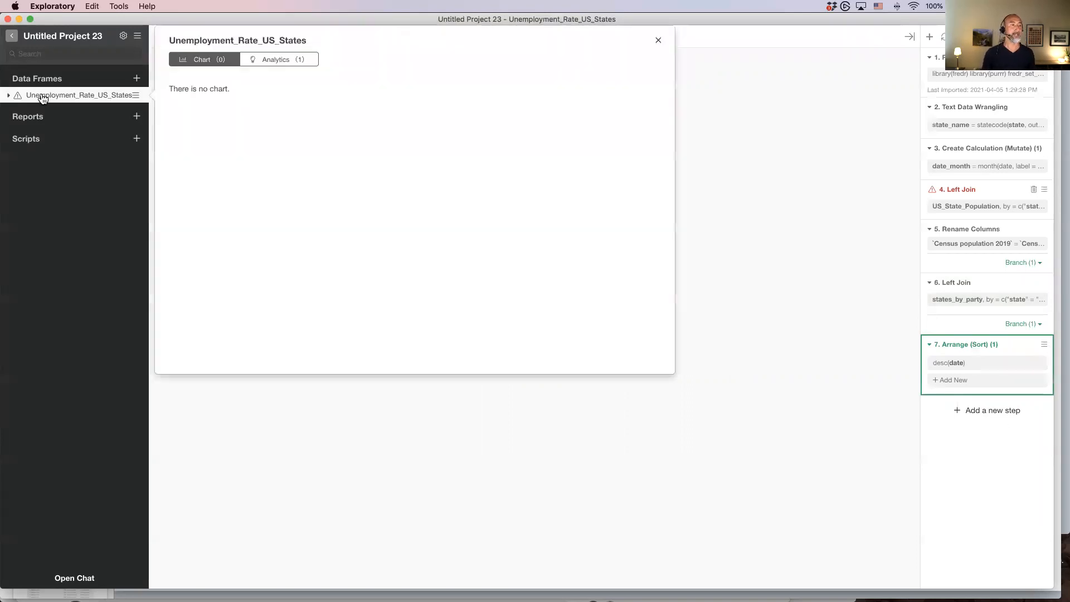
pyautogui.click(10, 97)
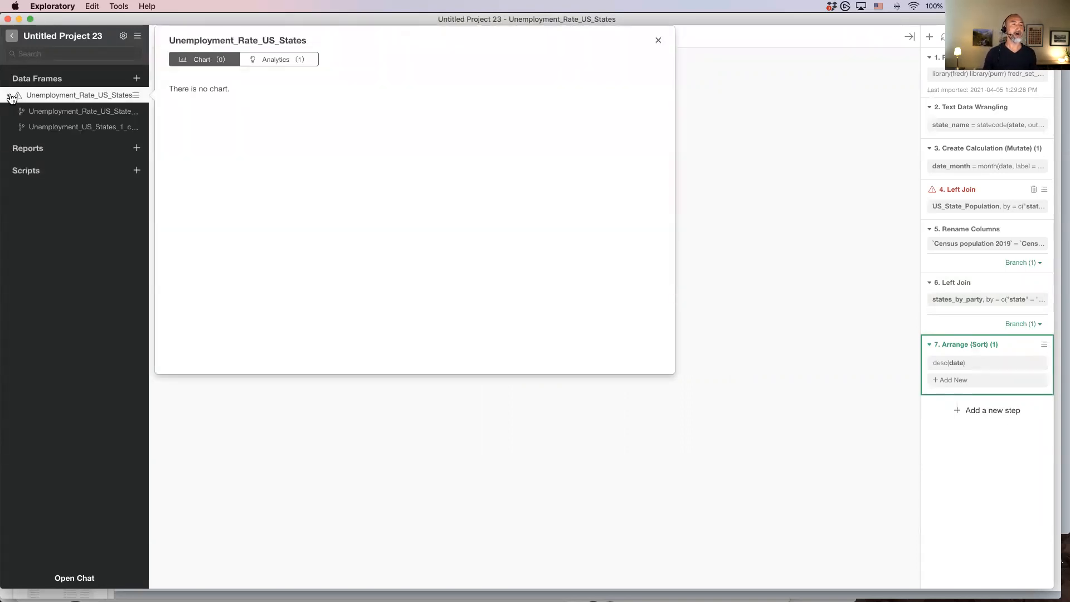
pyautogui.click(67, 101)
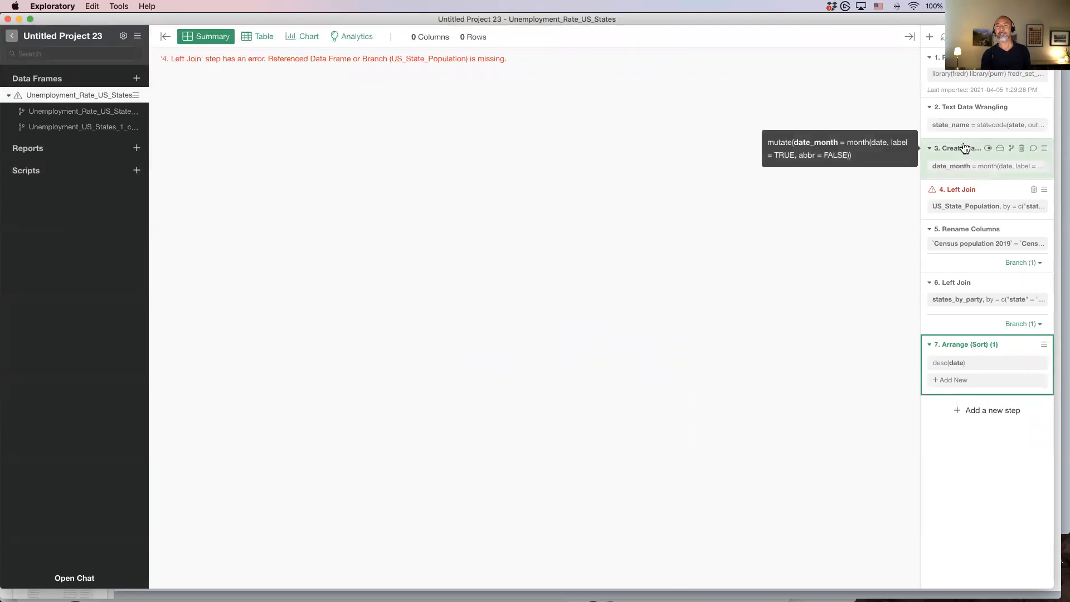
pyautogui.click(942, 153)
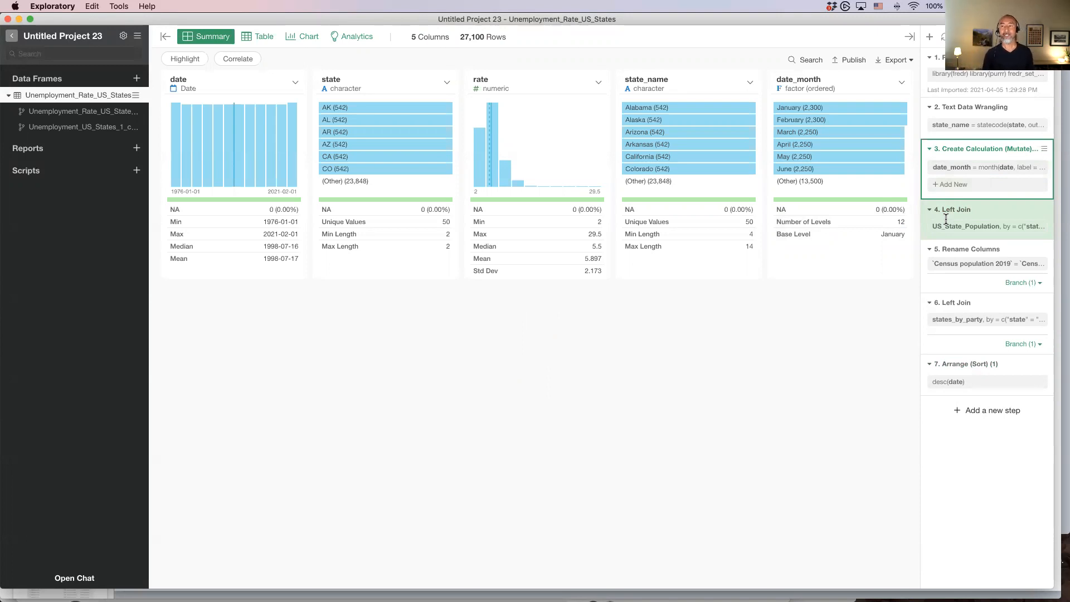
pyautogui.click(946, 219)
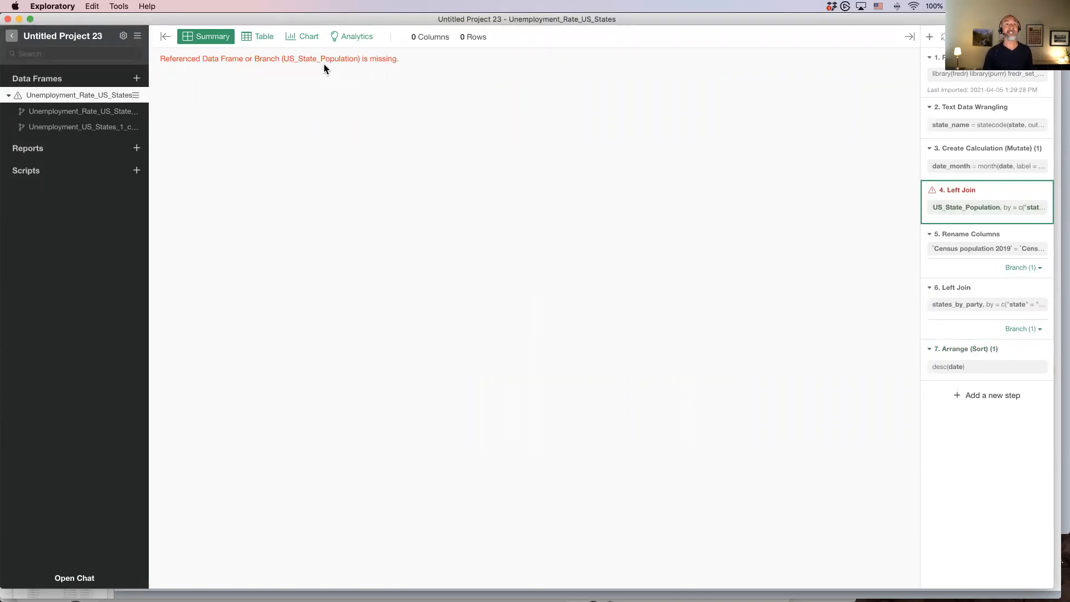
# - Return to the Online Seminar April 2021 project and open its Unemployment_Rate_US_States data frame
pyautogui.click(12, 38)
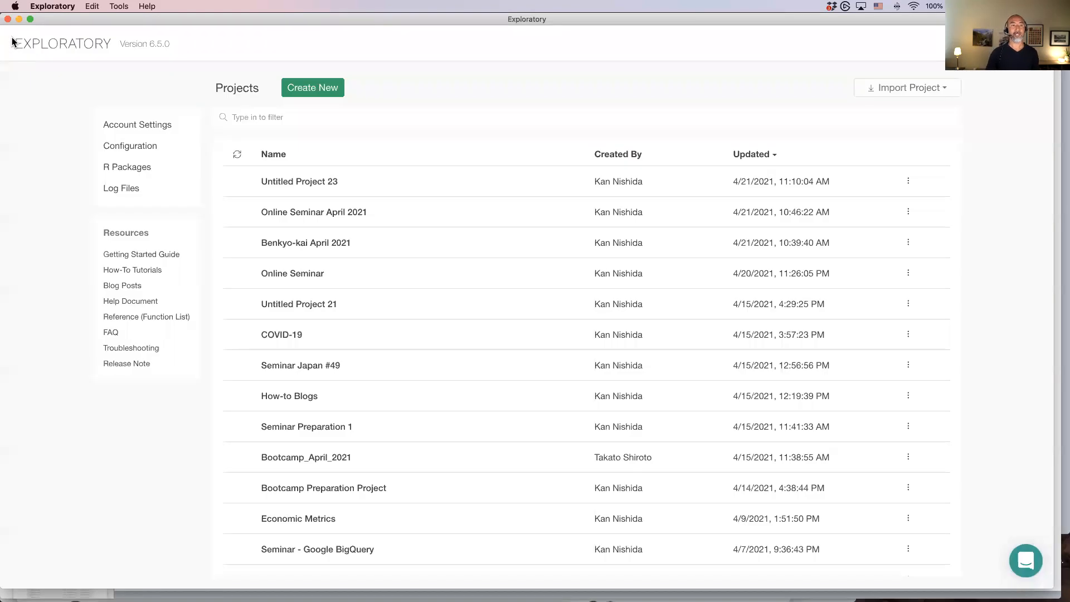
pyautogui.click(291, 178)
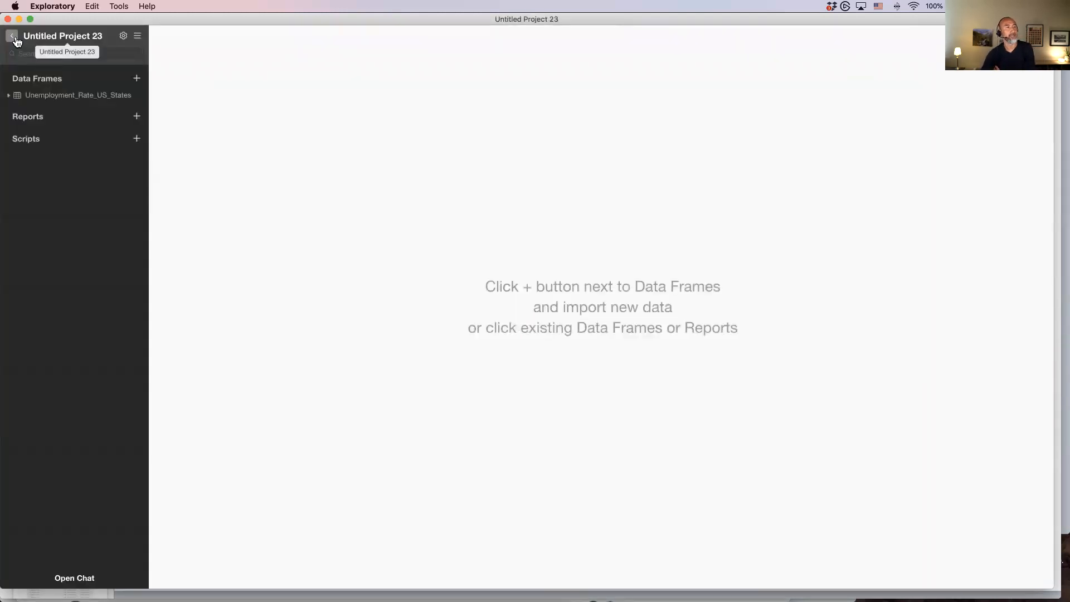
pyautogui.click(17, 41)
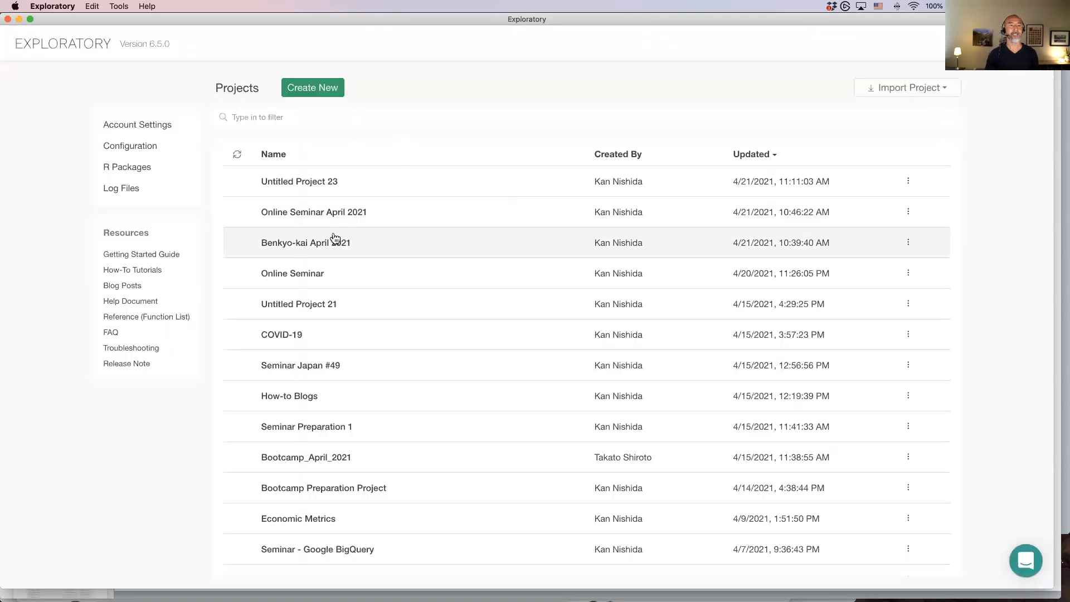
pyautogui.click(326, 218)
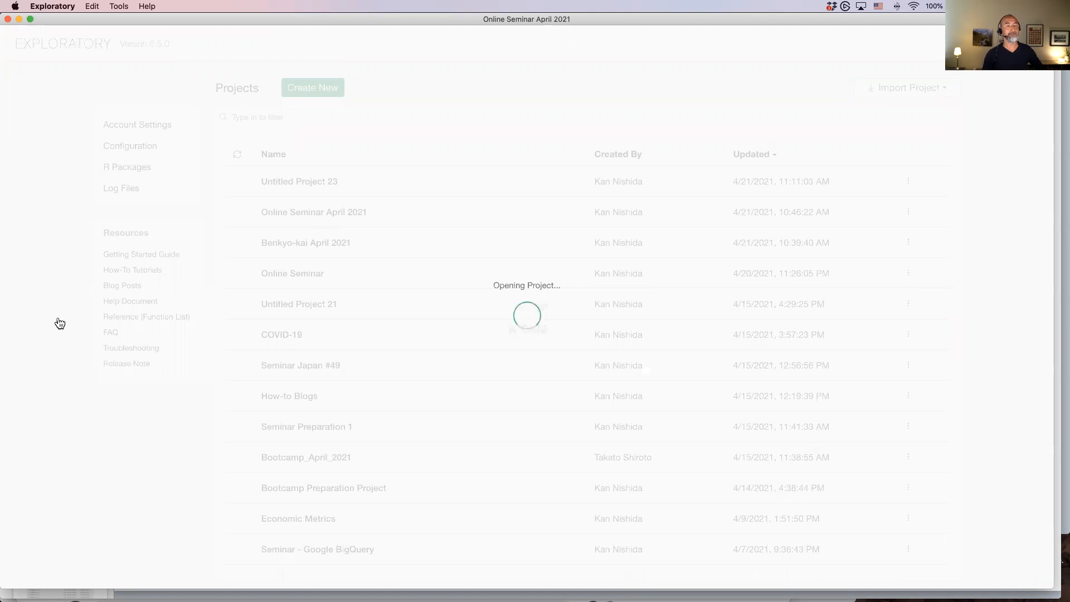
pyautogui.scroll(-10, 59, 322)
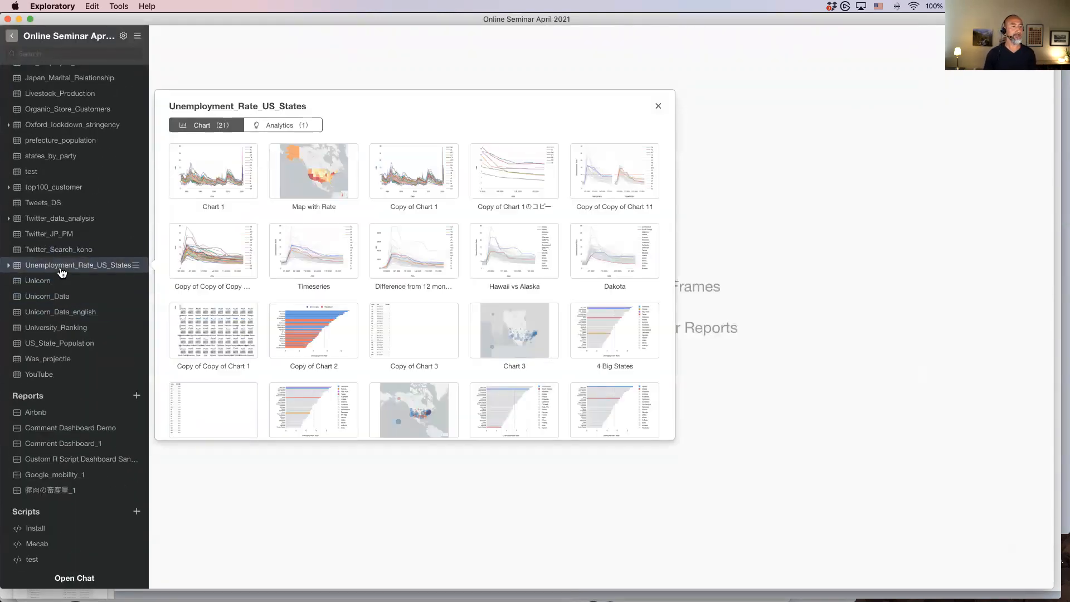
pyautogui.click(61, 267)
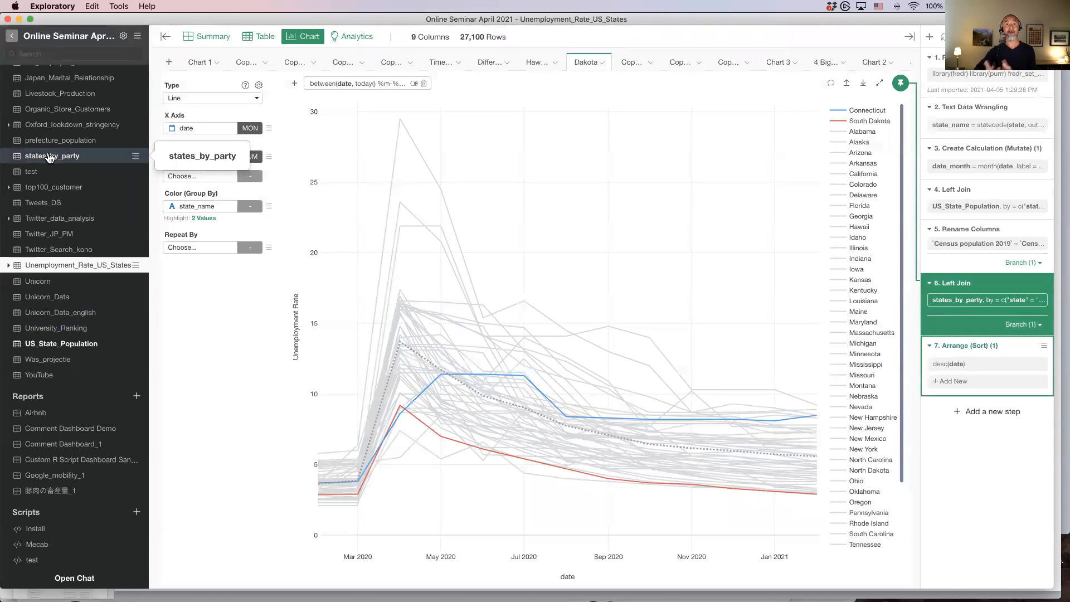
# - Expand the branches of Unemployment_Rate_US_States and look over the project's data frames, including those used by its Left Join steps
pyautogui.moveTo(137, 266)
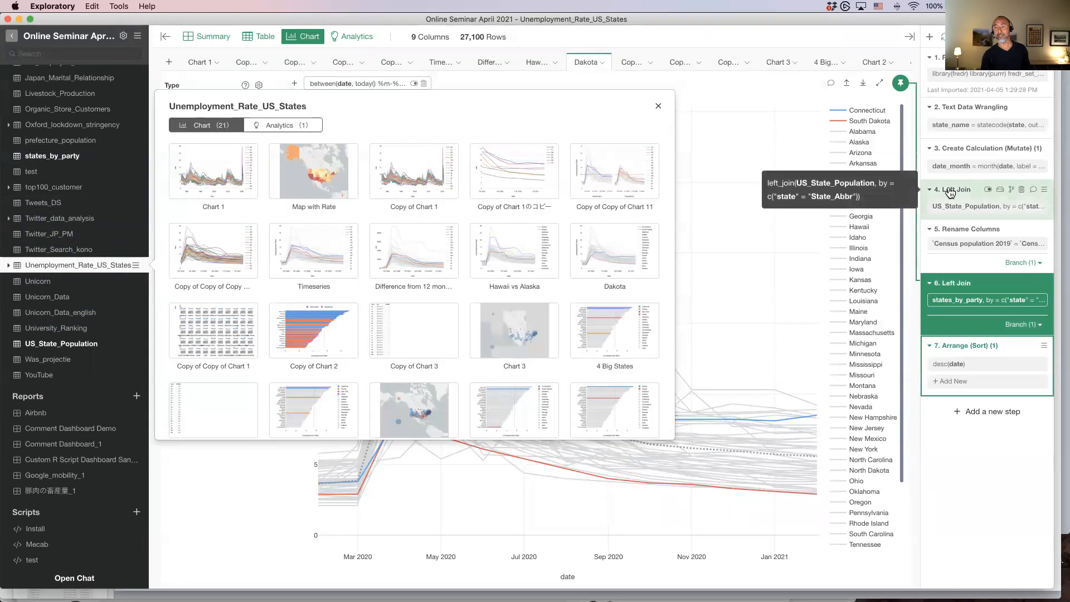
pyautogui.click(8, 265)
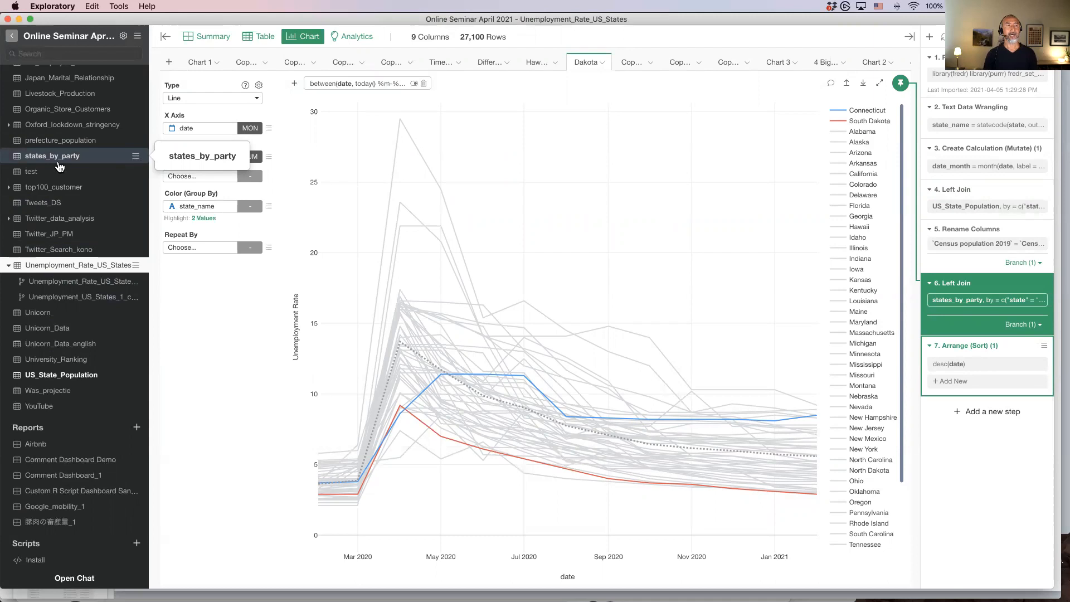
pyautogui.scroll(3, 62, 166)
pyautogui.scroll(2, 61, 166)
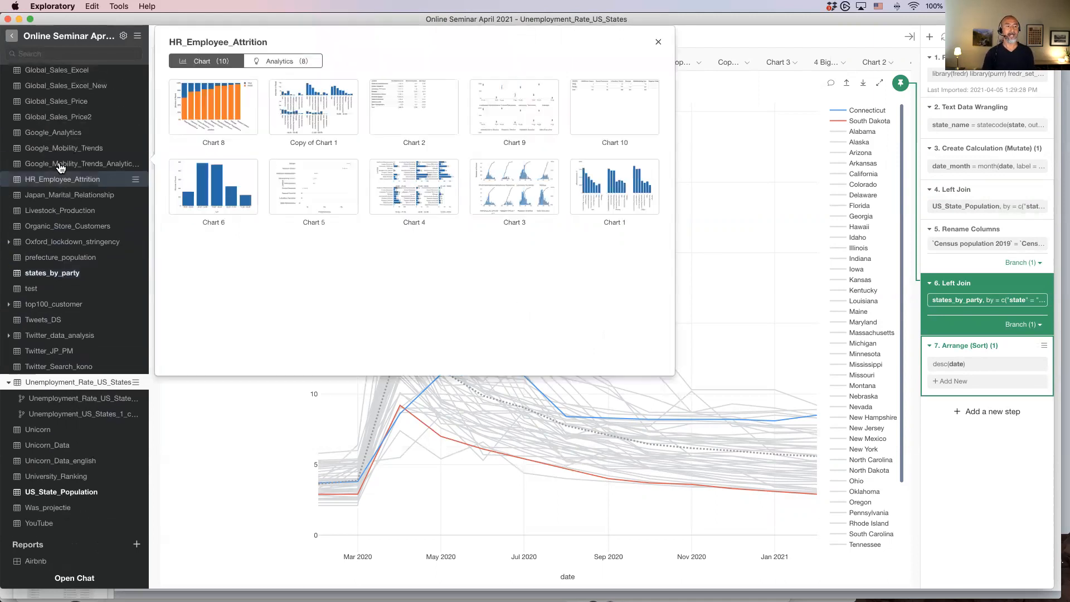
pyautogui.press('super+Tab')
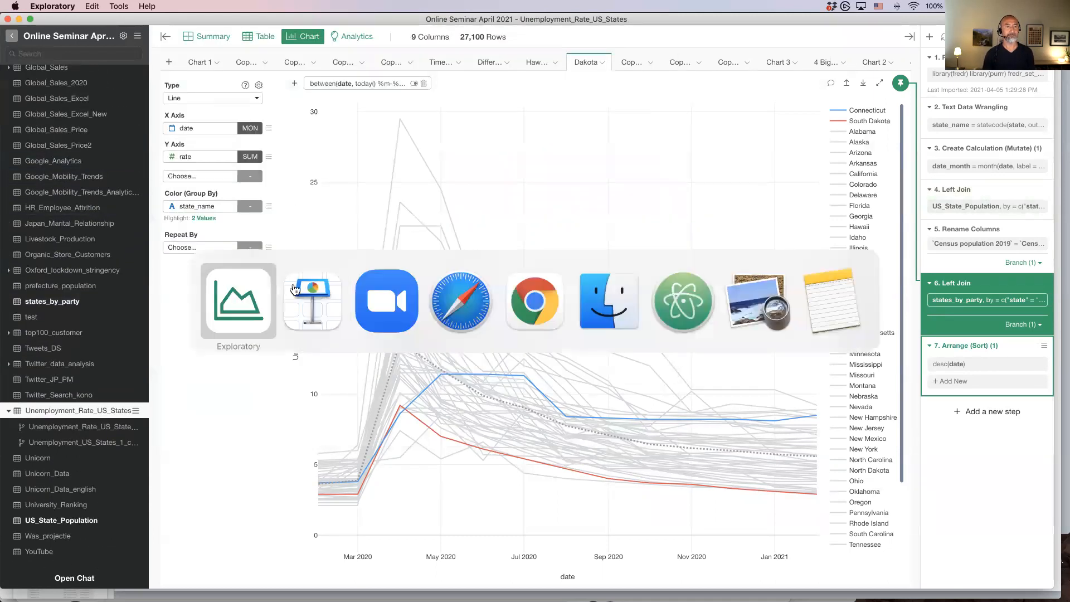
# - Start adding a data frame from file data and review the file types offered for Amazon S3 and Google Drive
pyautogui.scroll(6, 89, 201)
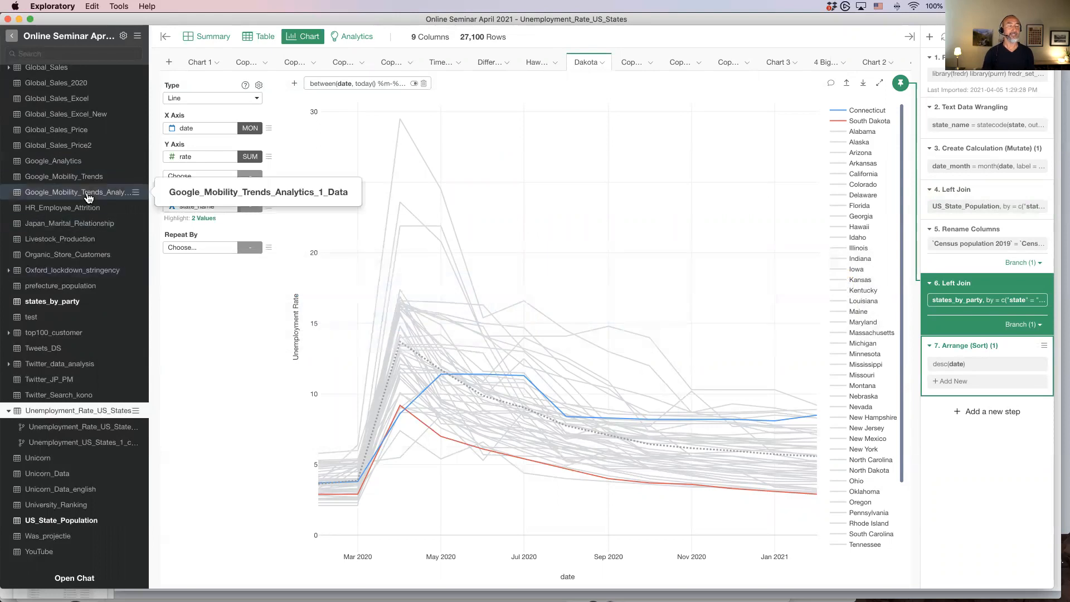
pyautogui.moveTo(87, 198)
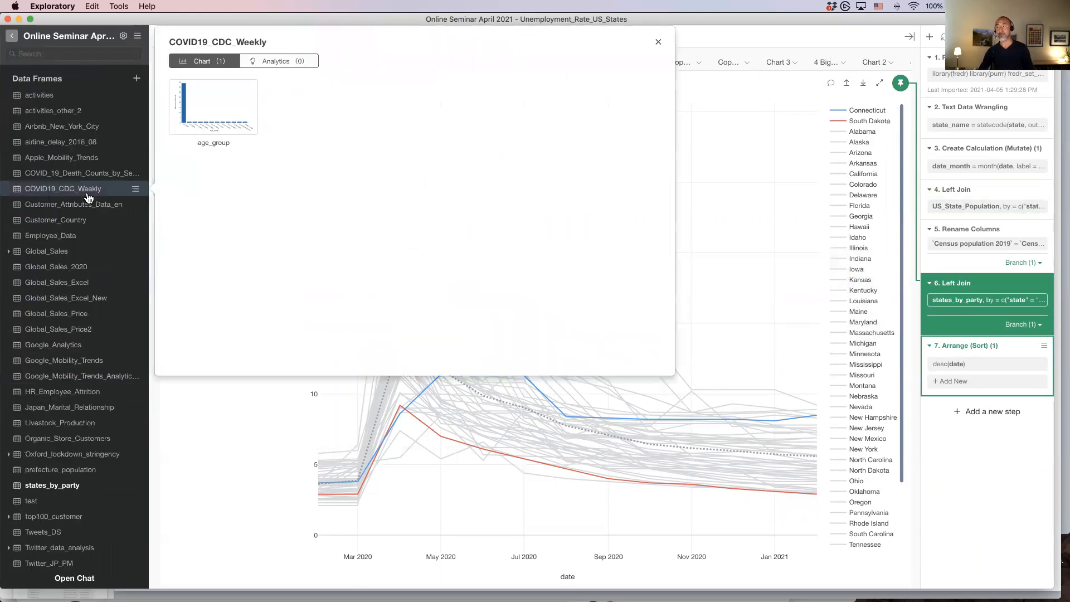
pyautogui.click(135, 81)
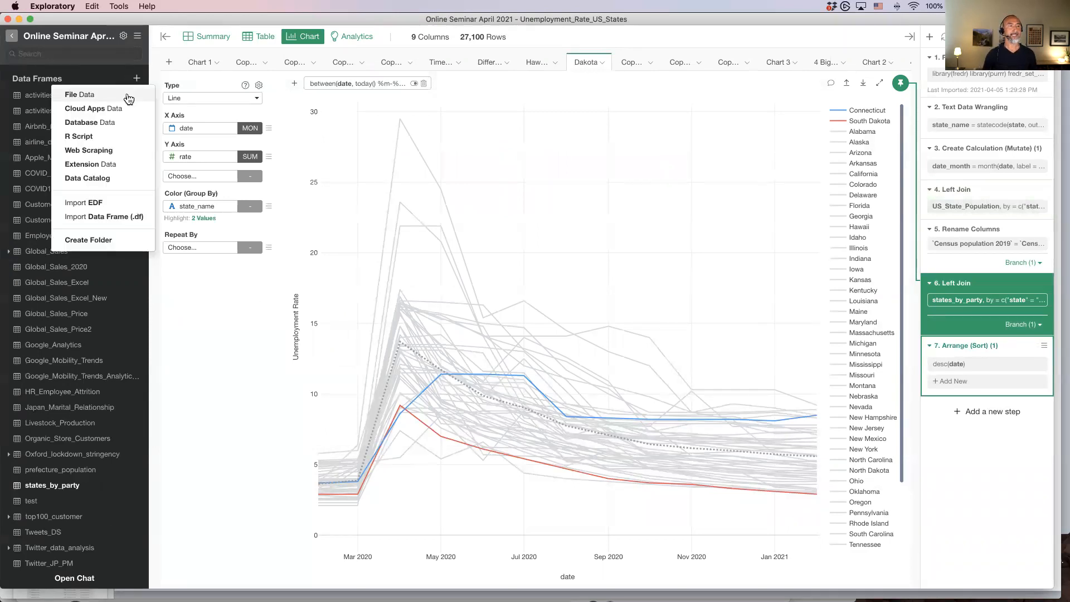
pyautogui.click(129, 96)
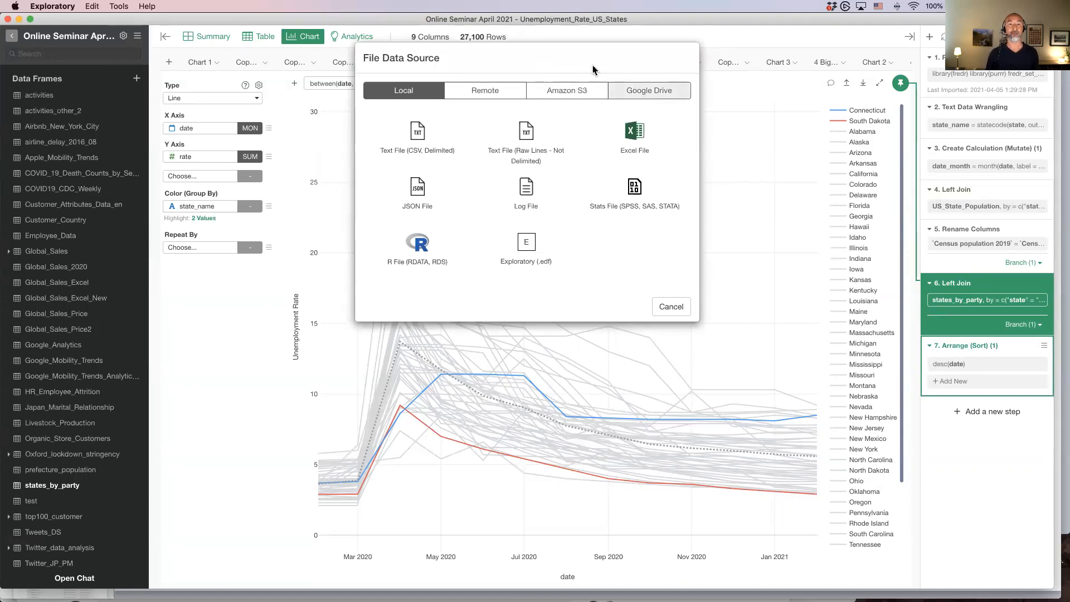
pyautogui.click(562, 97)
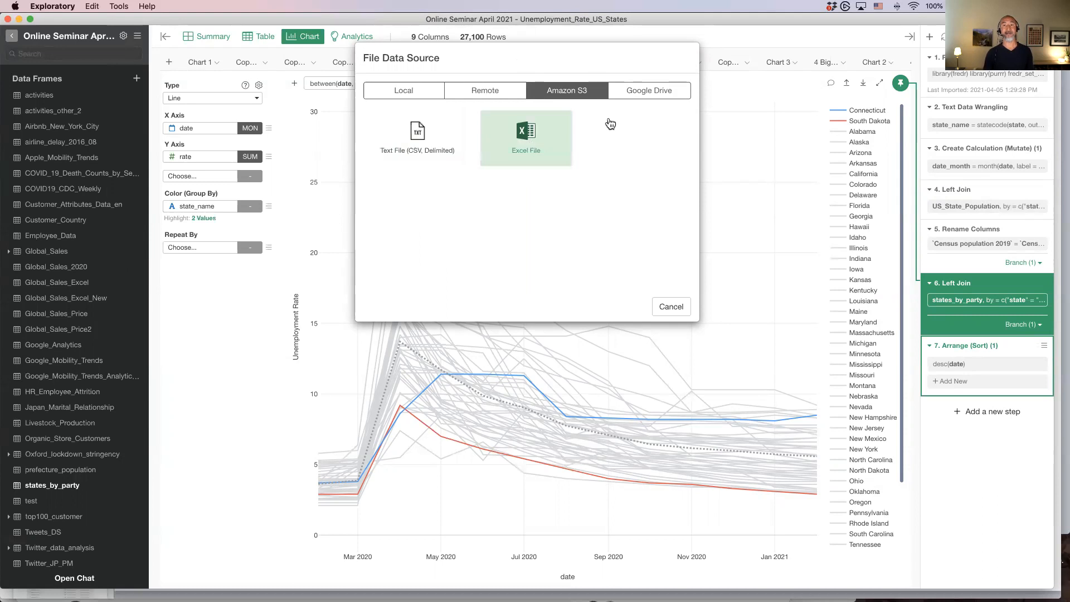
pyautogui.click(660, 98)
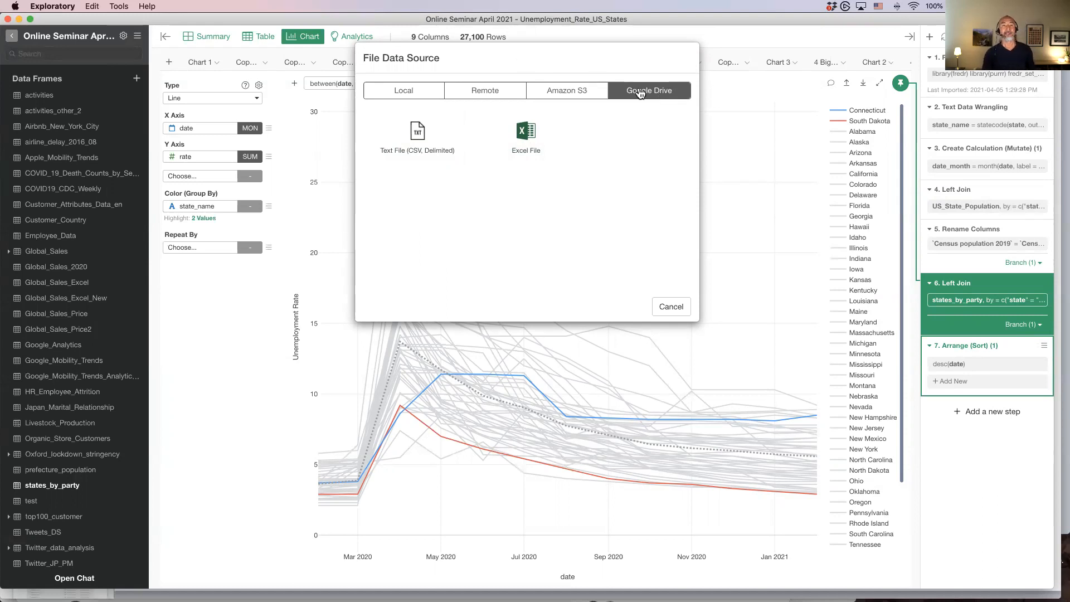
# - Choose a local delimited text file (CSV) as the source and change the import folder to Sales_Files inside the Data folder
pyautogui.click(399, 94)
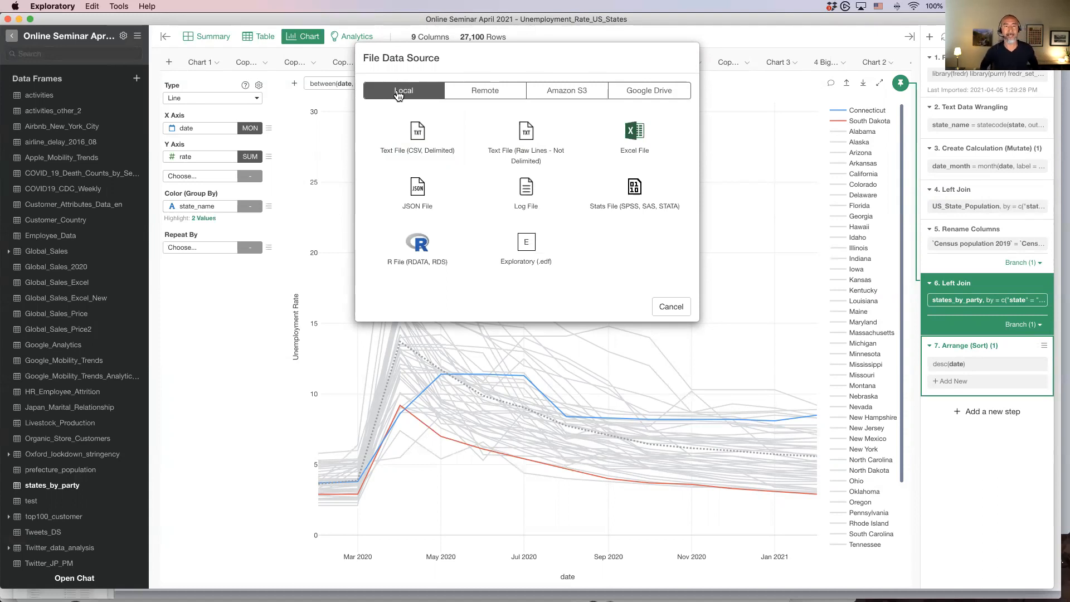
pyautogui.click(433, 141)
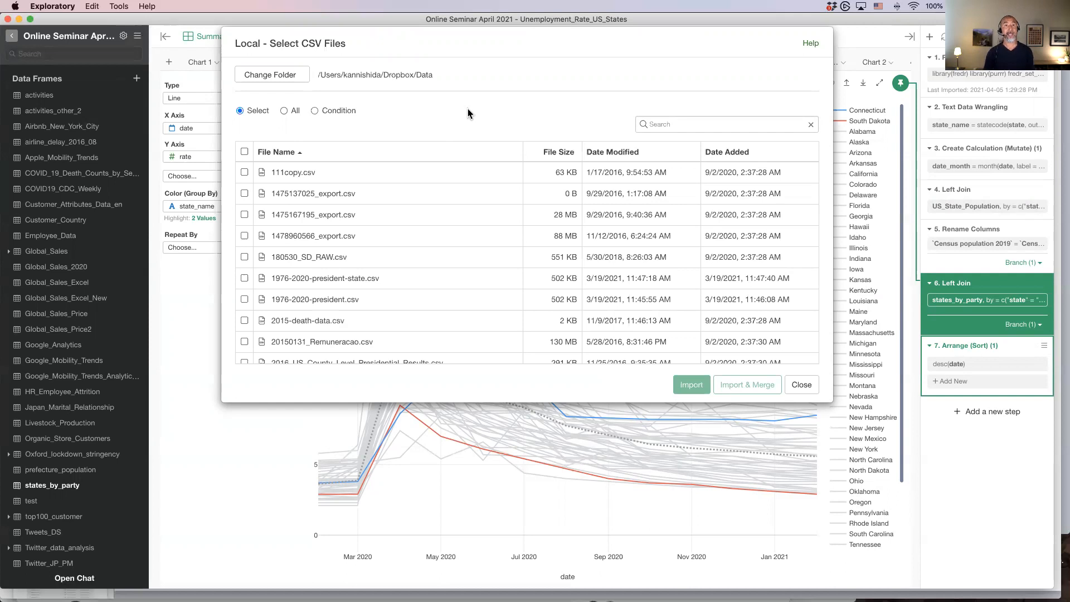
pyautogui.moveTo(463, 46); pyautogui.dragTo(468, 72)
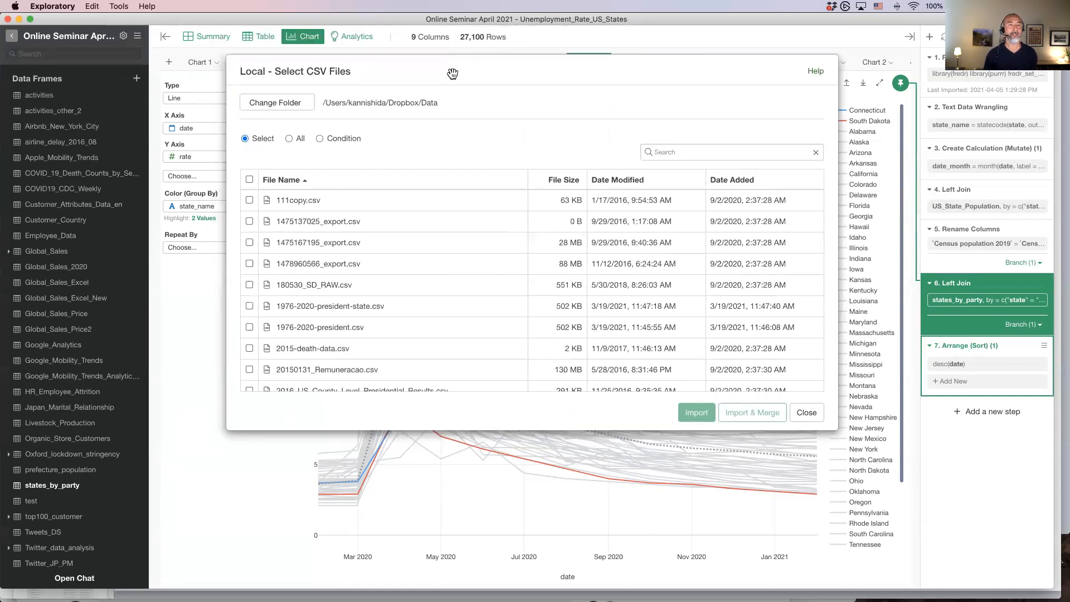
pyautogui.click(291, 108)
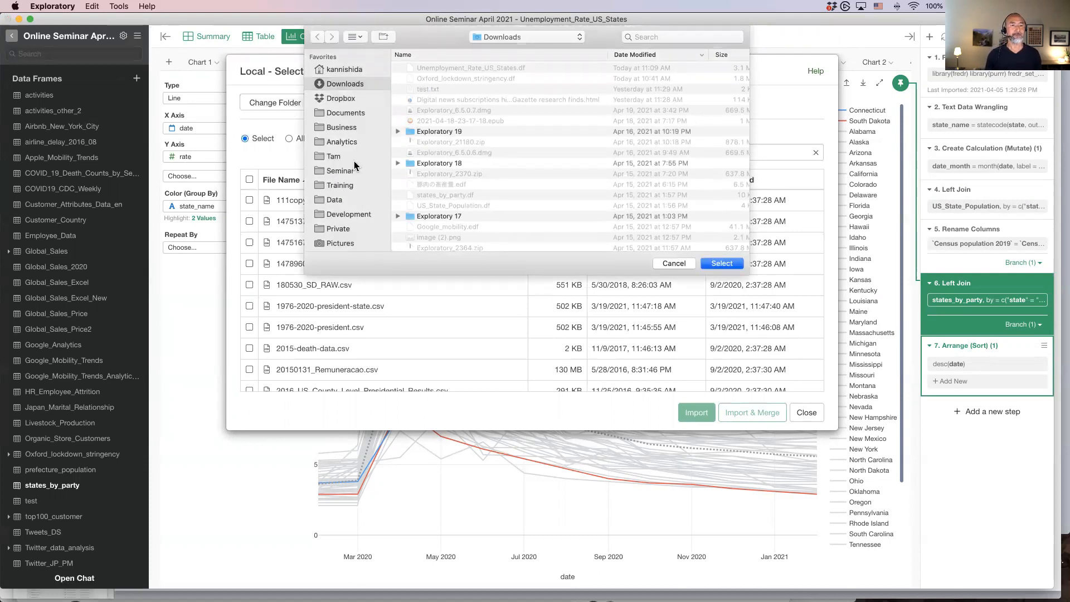
pyautogui.click(357, 200)
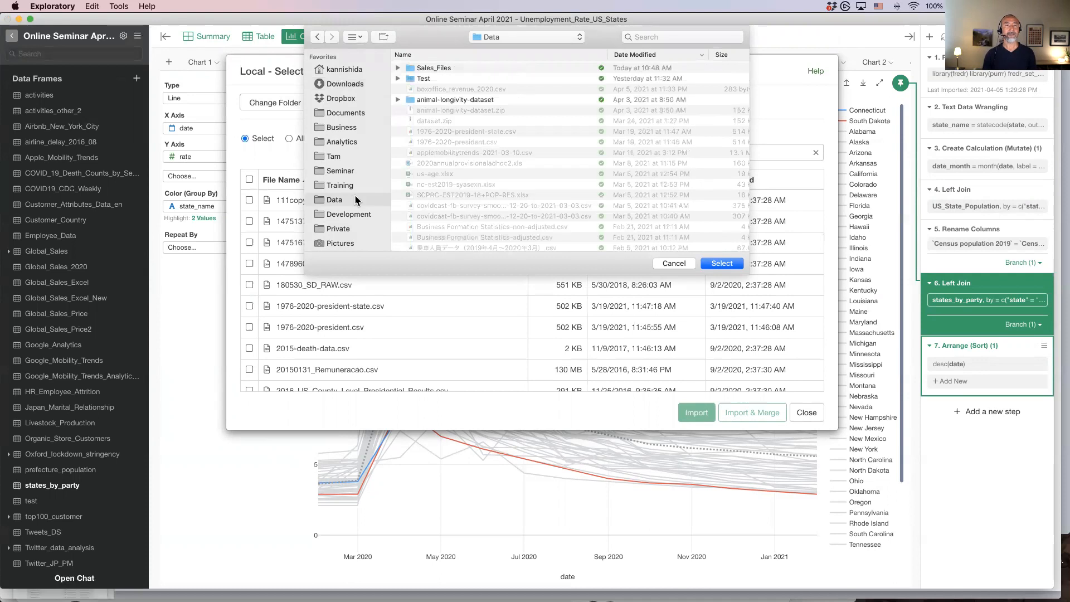
pyautogui.doubleClick(476, 70)
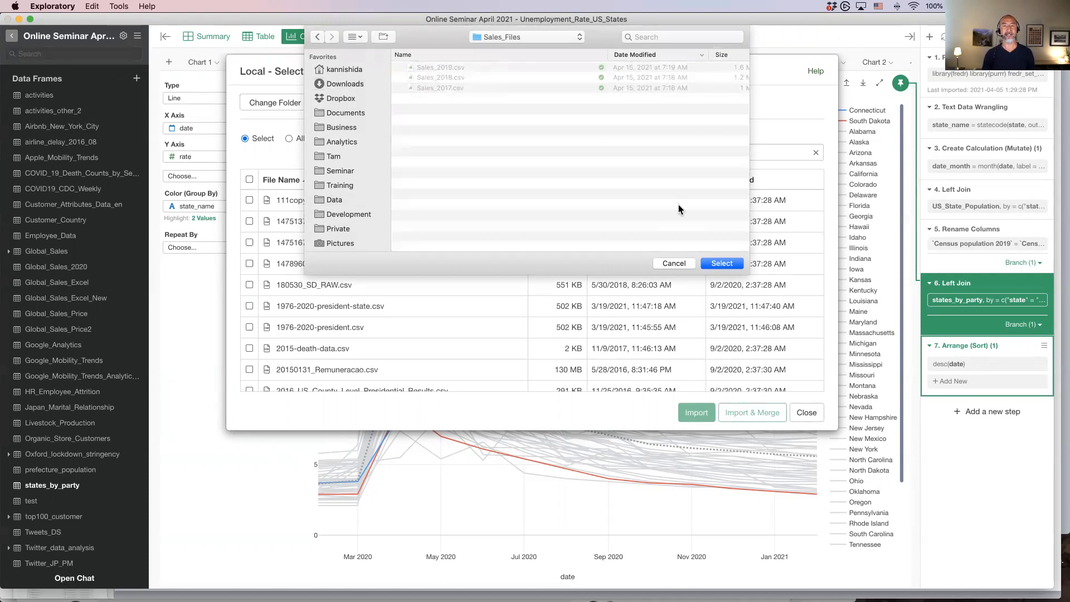
pyautogui.click(723, 264)
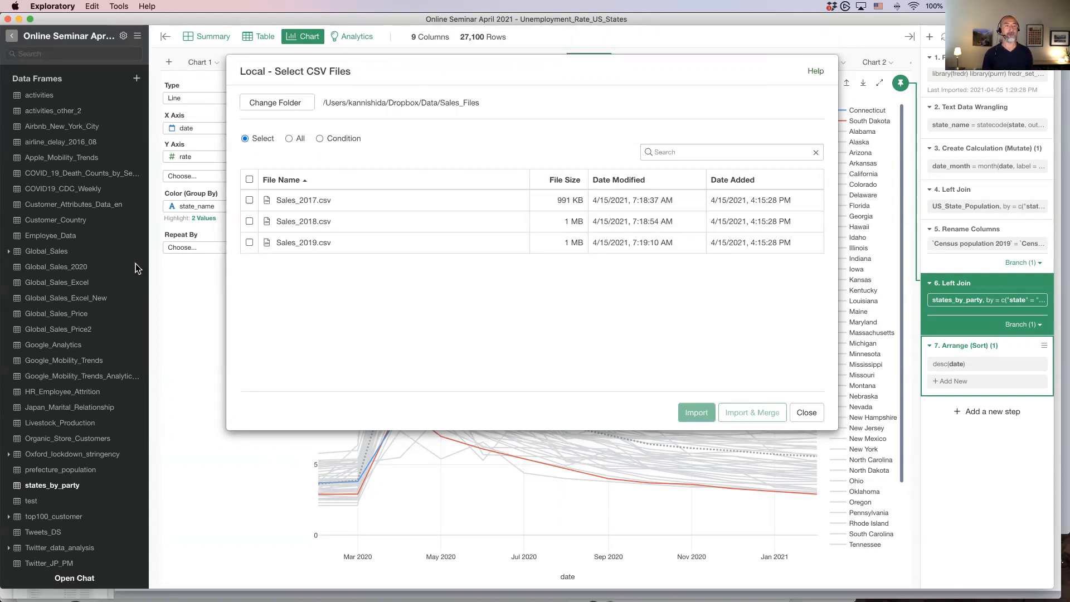
# - Select Sales_2017.csv, Sales_2018.csv and Sales_2019.csv individually, and set the file selection mode to All
pyautogui.click(249, 200)
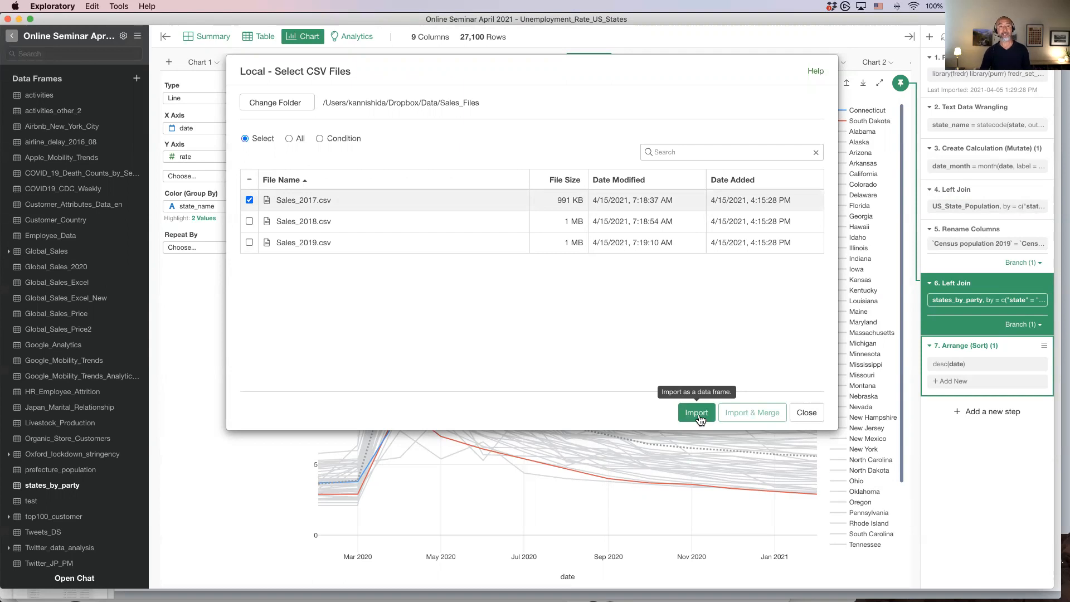
pyautogui.click(249, 222)
pyautogui.click(250, 243)
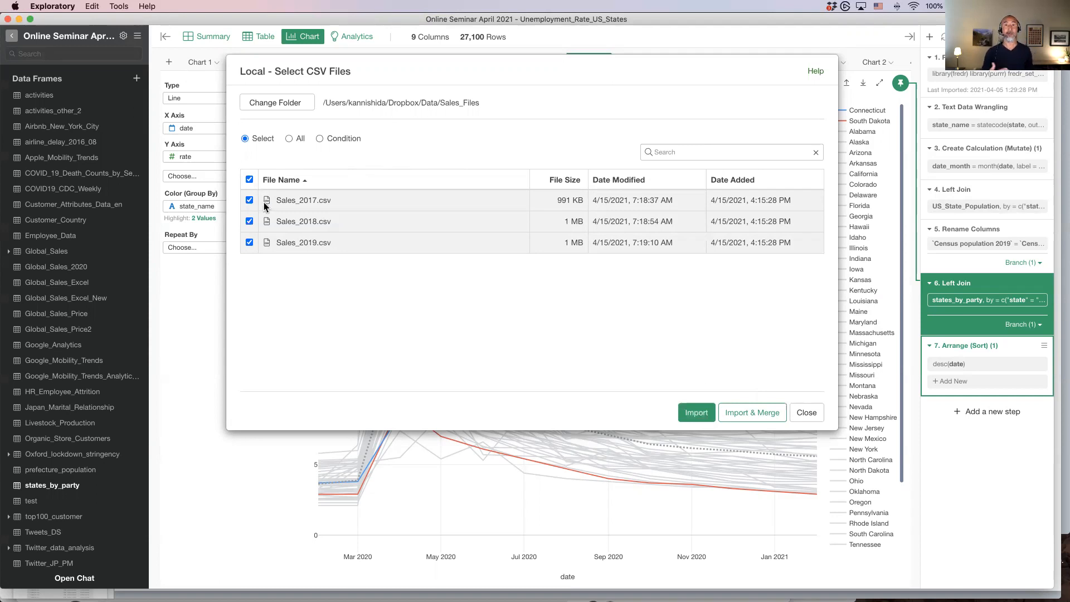
pyautogui.click(289, 139)
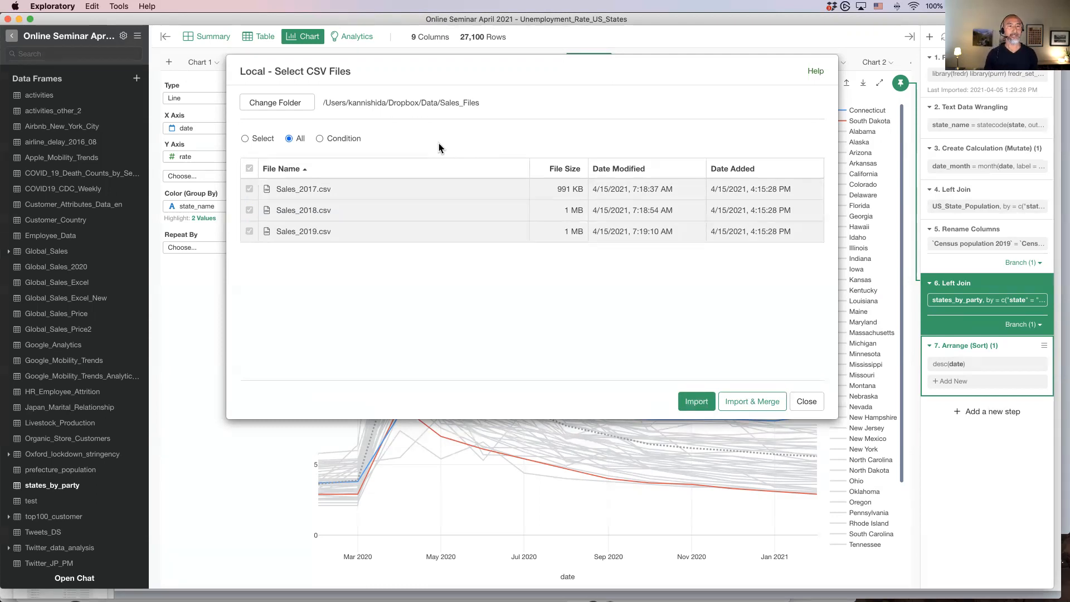
# - Set the file selection mode to Condition and apply a filter for file names starting with "Sales"
pyautogui.click(320, 139)
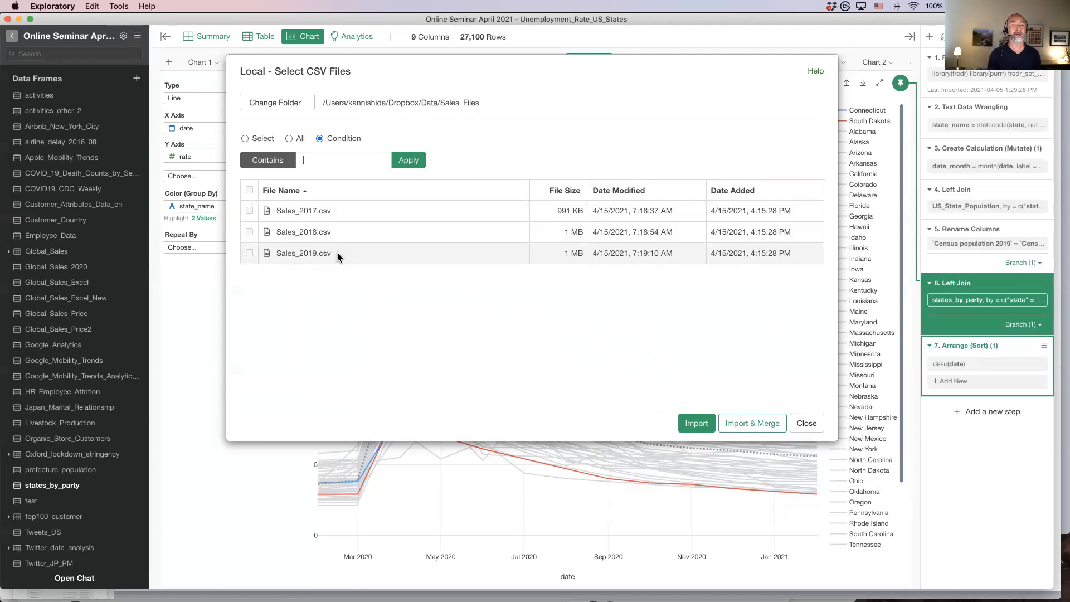
pyautogui.write('Sales')
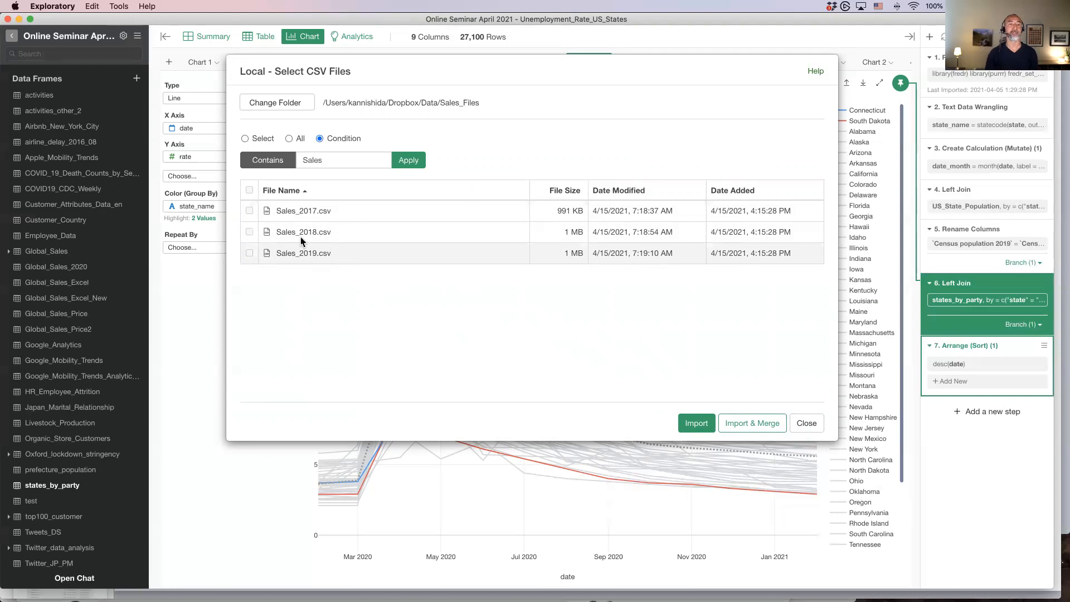
pyautogui.click(266, 163)
pyautogui.click(265, 128)
pyautogui.click(409, 161)
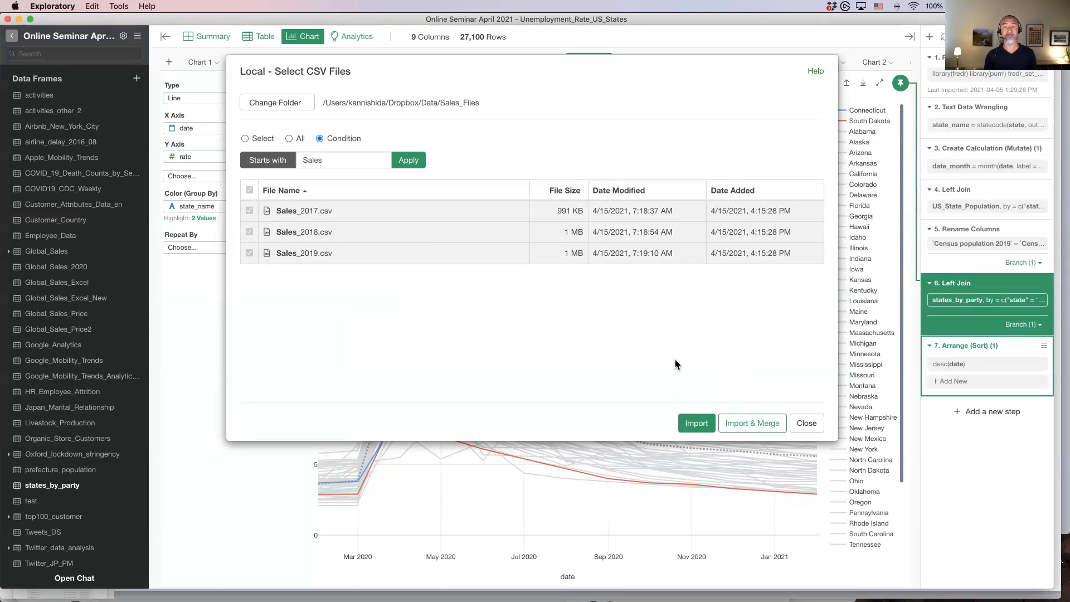
# - Import and merge the matching CSV files and save the result as a data frame named Sales_Data
pyautogui.click(746, 429)
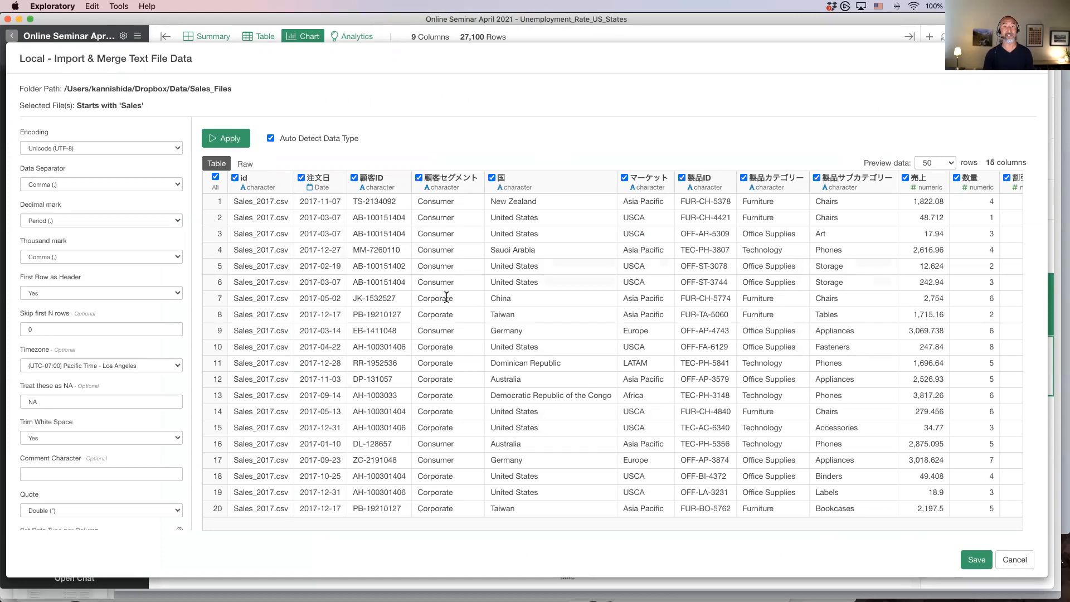
pyautogui.scroll(-10, 295, 361)
pyautogui.scroll(10, 295, 363)
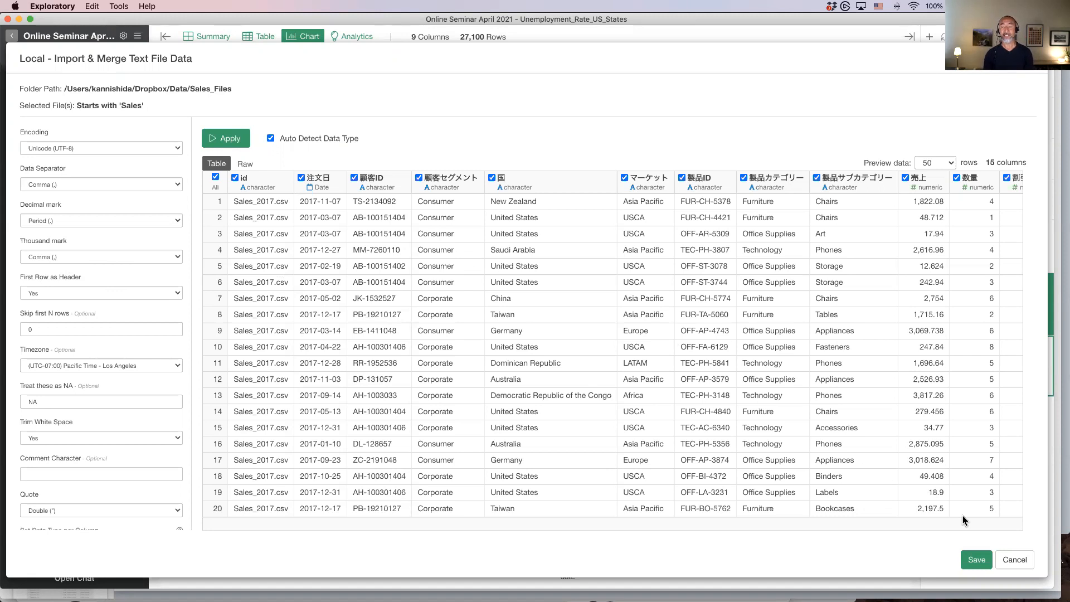
pyautogui.click(976, 560)
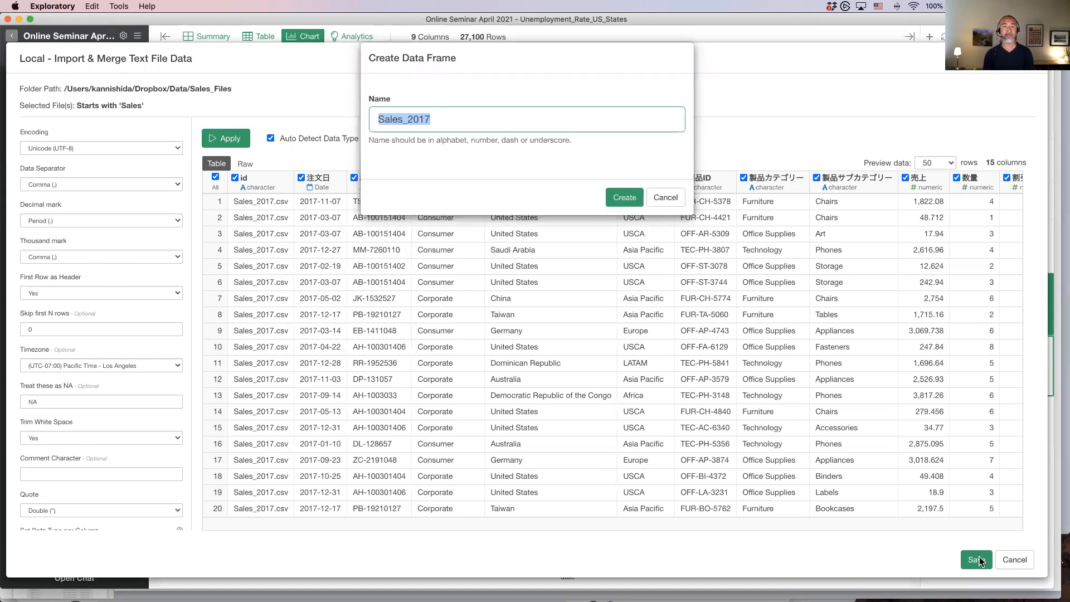
pyautogui.click(486, 124)
pyautogui.press('BackSpace')
pyautogui.press('BackSpace')
pyautogui.write('Data')
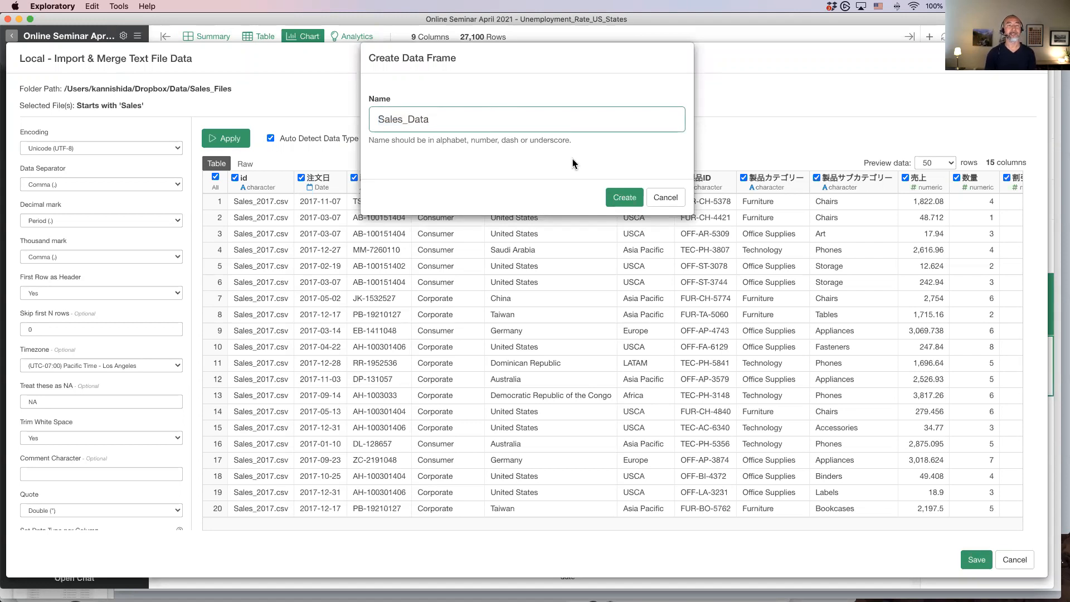
pyautogui.click(625, 198)
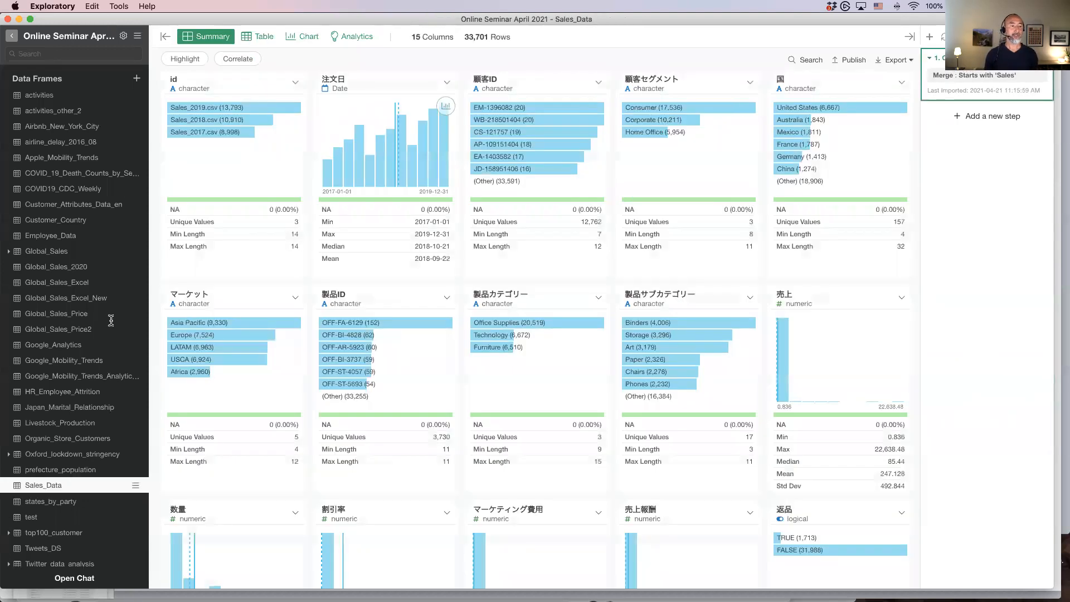
# - Locate Sales_Data in the data frame list and examine the source file names in its id column in table form
pyautogui.scroll(-5, 49, 367)
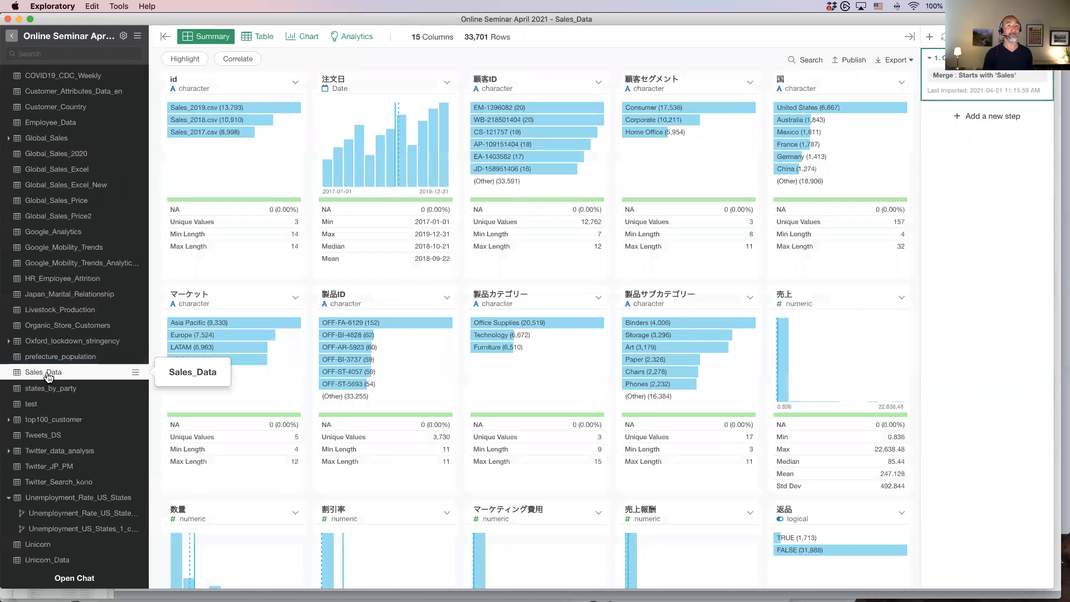
pyautogui.scroll(2, 49, 378)
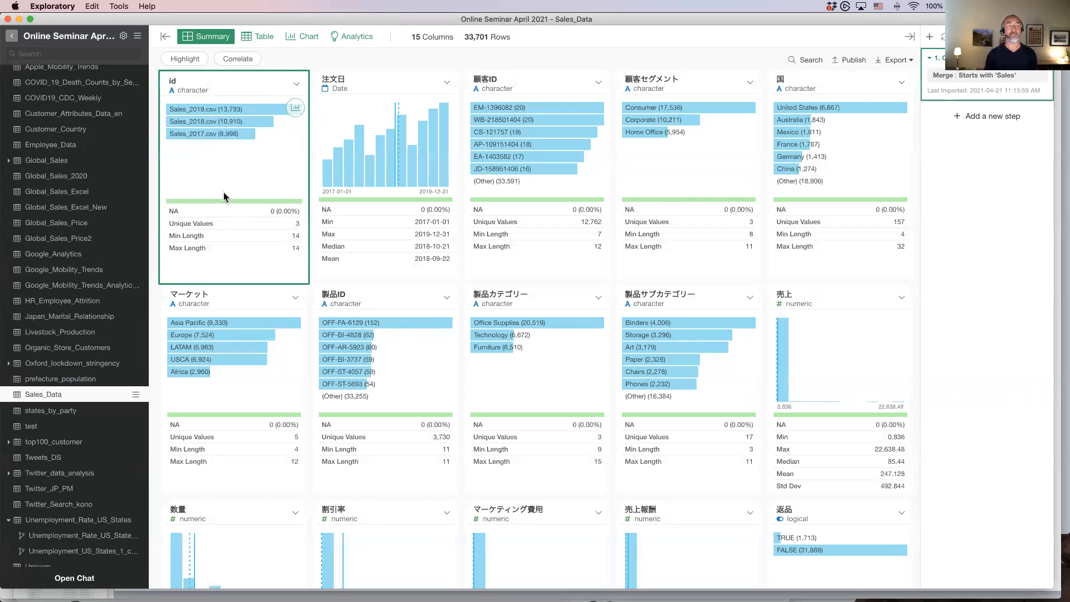
pyautogui.click(256, 37)
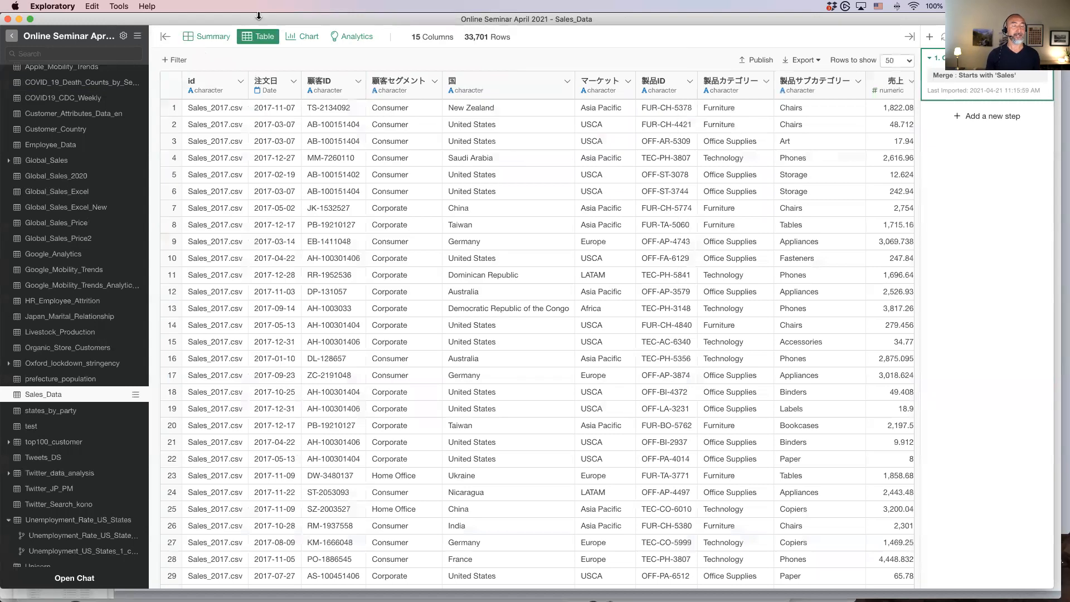
pyautogui.click(216, 218)
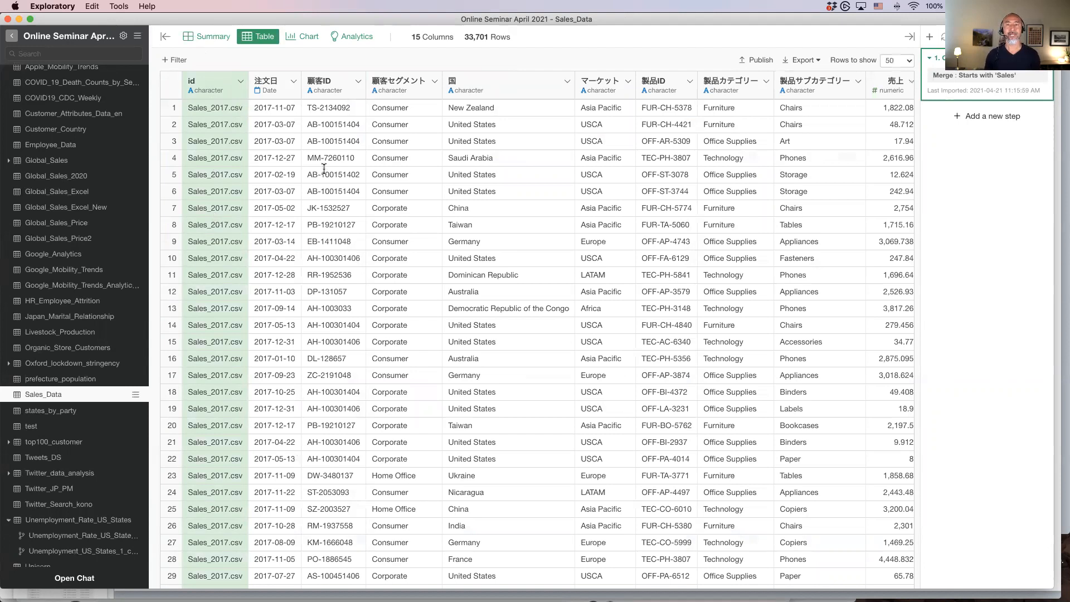
pyautogui.click(211, 89)
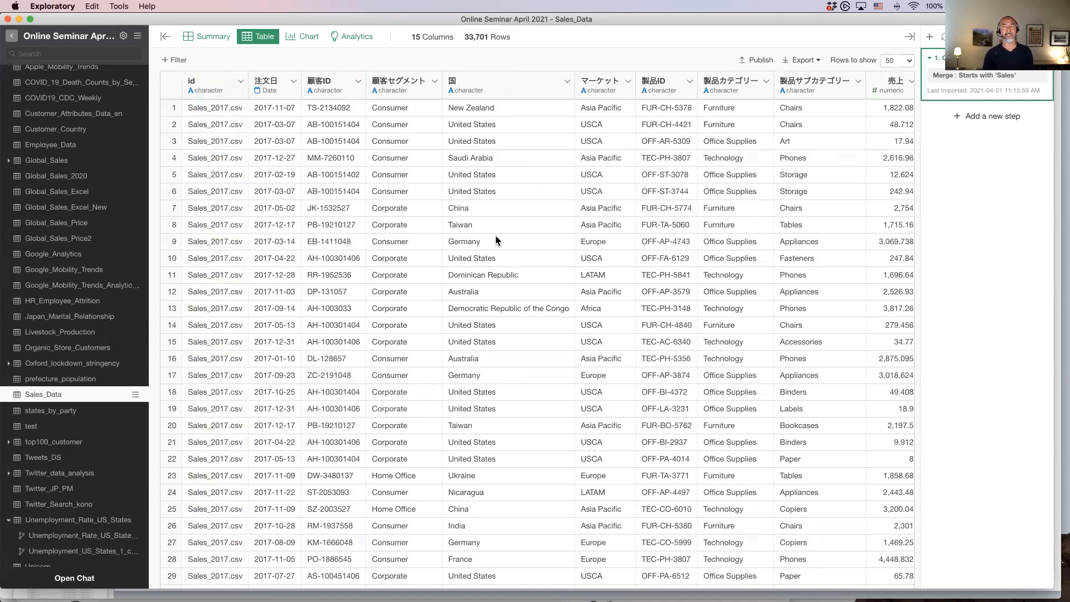
# - Switch to Finder, put Sales_2020.csv from the Sales_Data folder into the Sales_Files folder, and return to Exploratory
pyautogui.press('super+Tab')
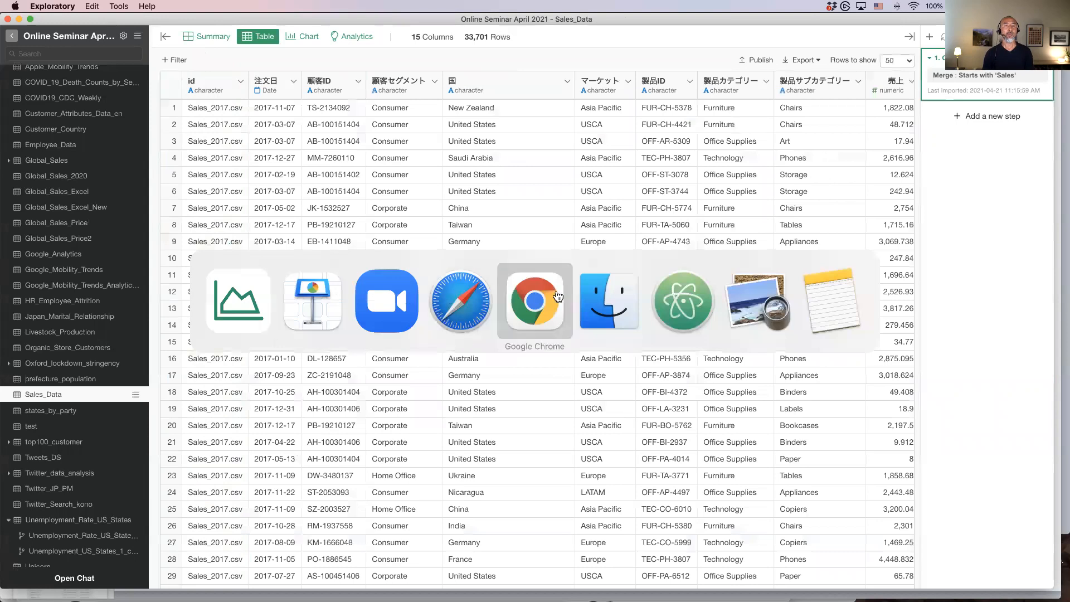
pyautogui.click(619, 301)
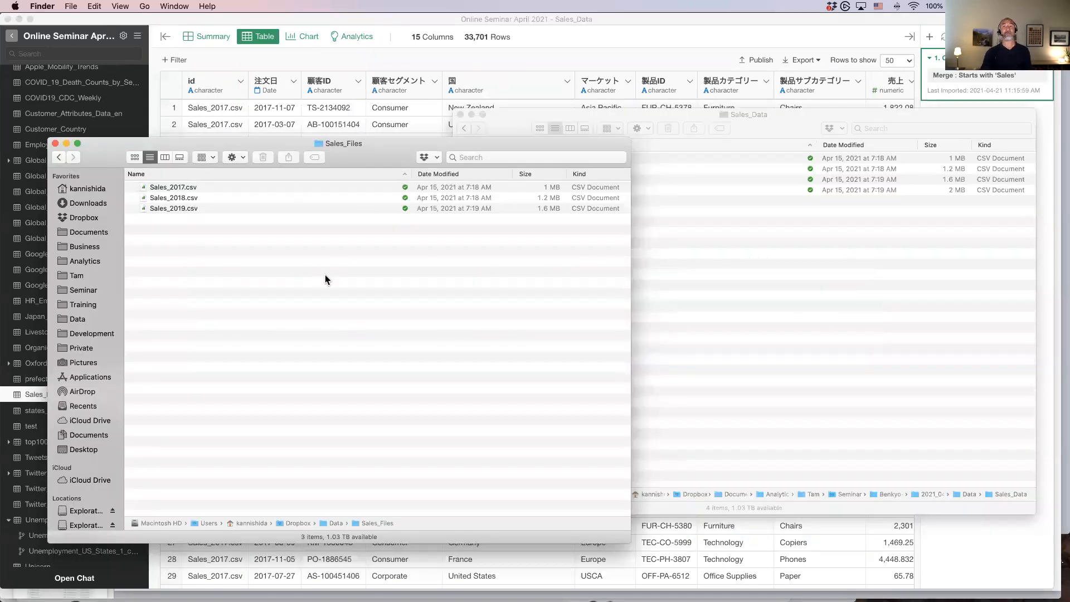
pyautogui.click(674, 316)
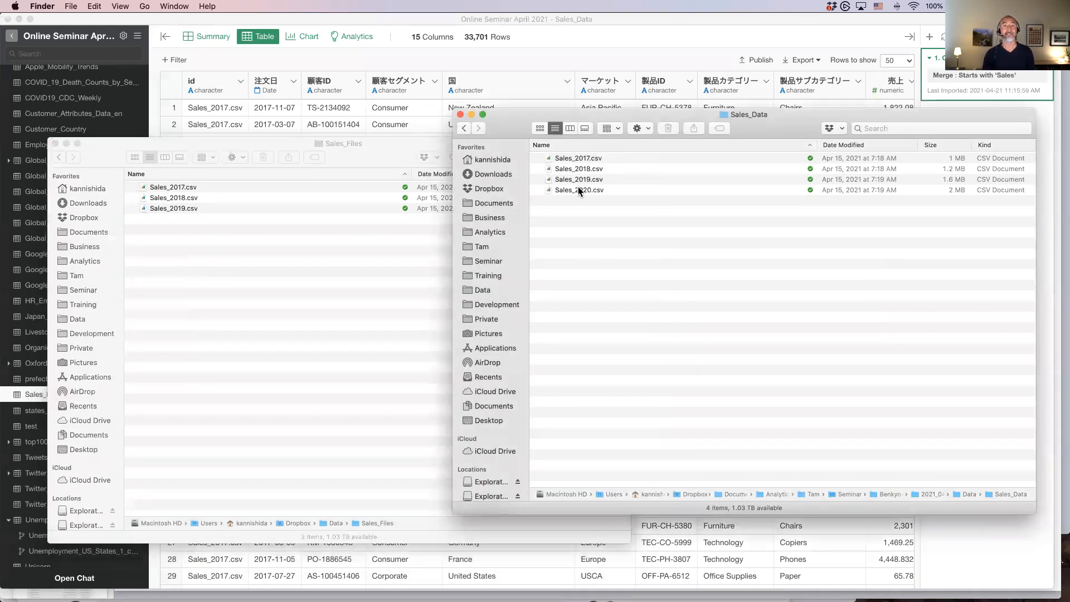
pyautogui.moveTo(579, 193); pyautogui.dragTo(326, 303)
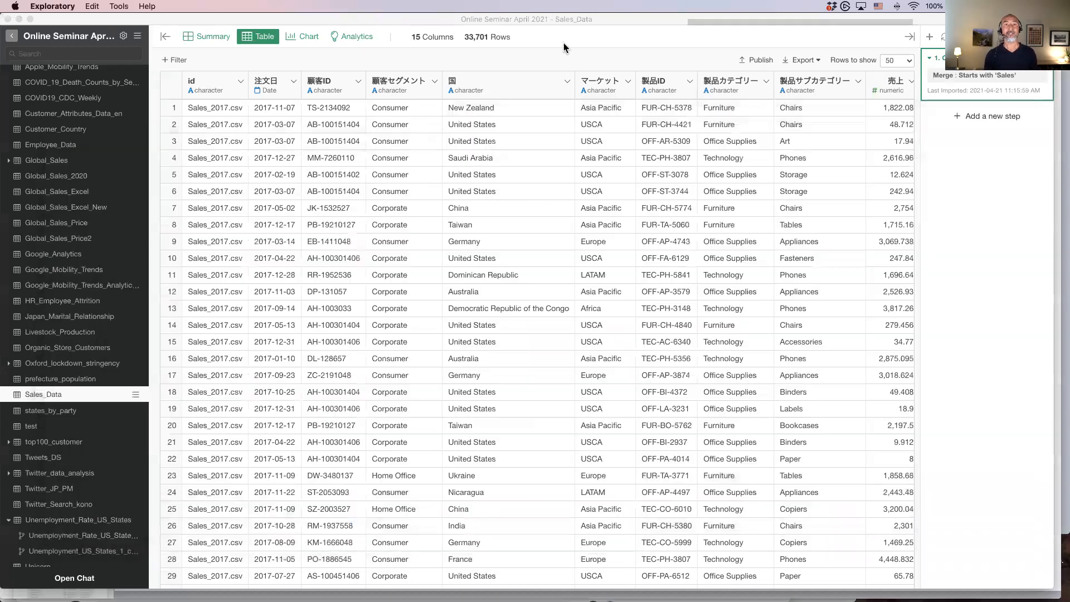
pyautogui.click(564, 44)
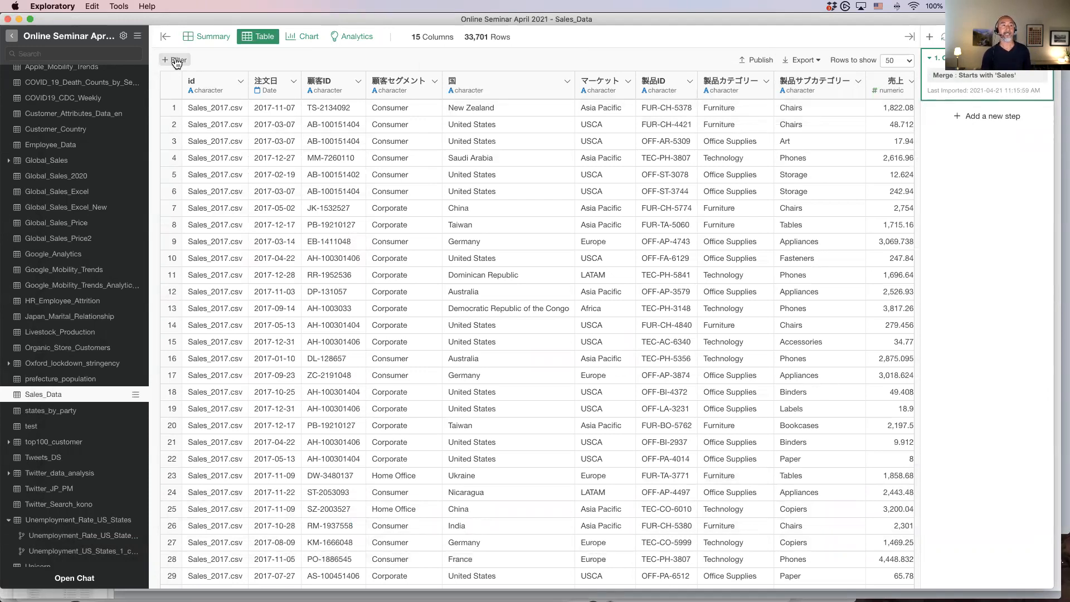
# - Re-import Sales_Data from its data source and check the id column's row counts per file in the summary
pyautogui.click(208, 40)
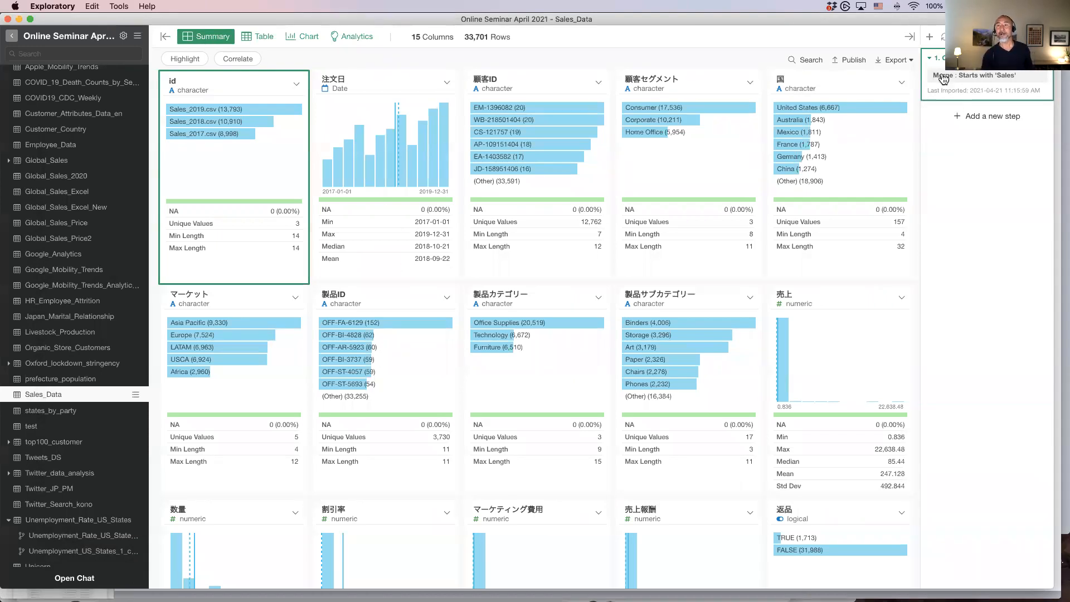
pyautogui.moveTo(945, 82)
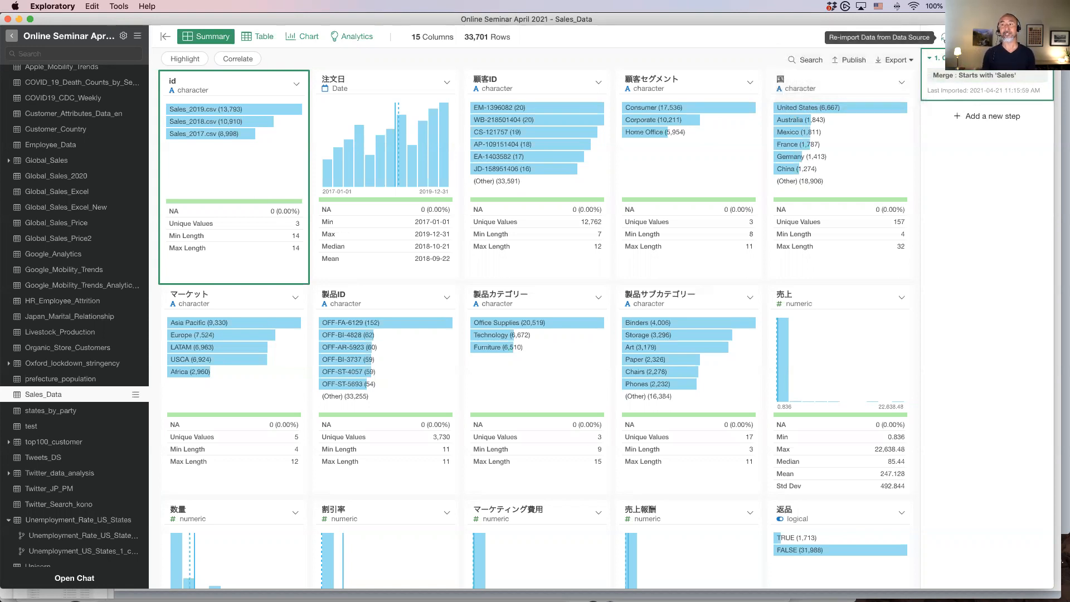
pyautogui.click(943, 39)
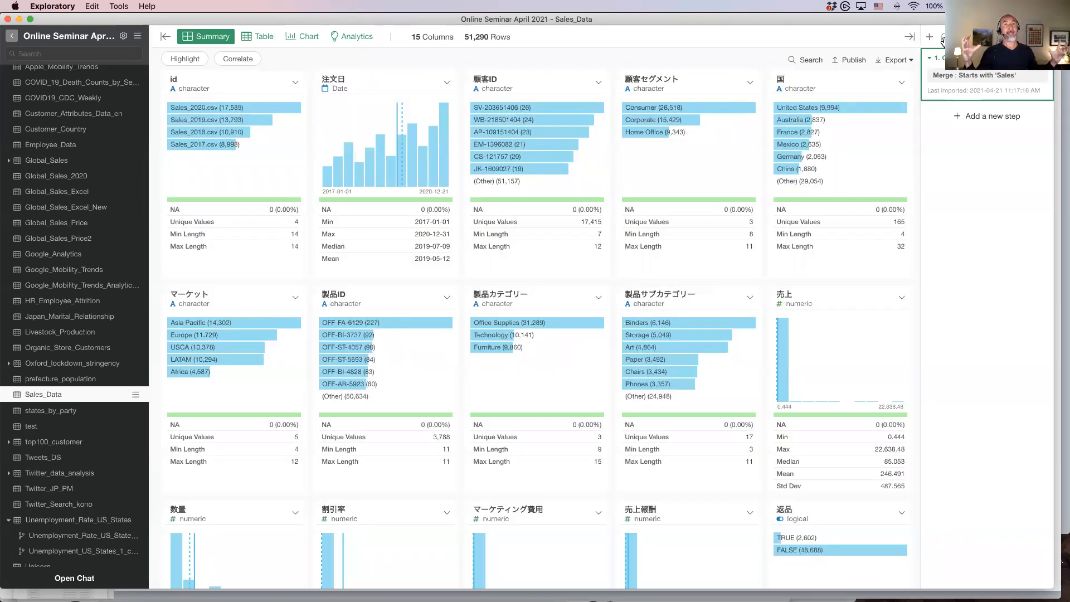
pyautogui.click(229, 89)
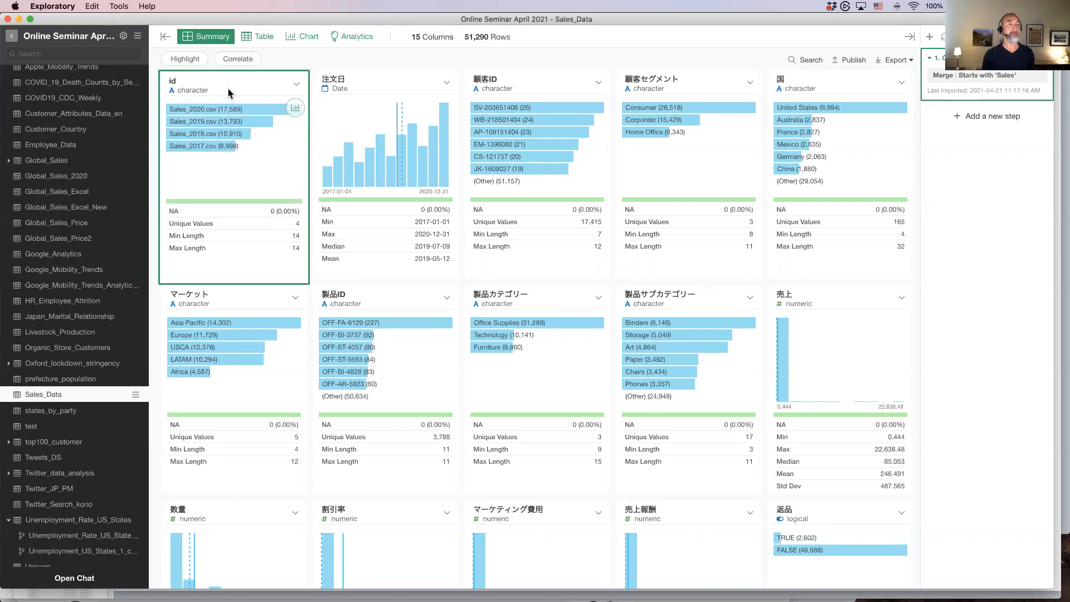
pyautogui.moveTo(183, 124)
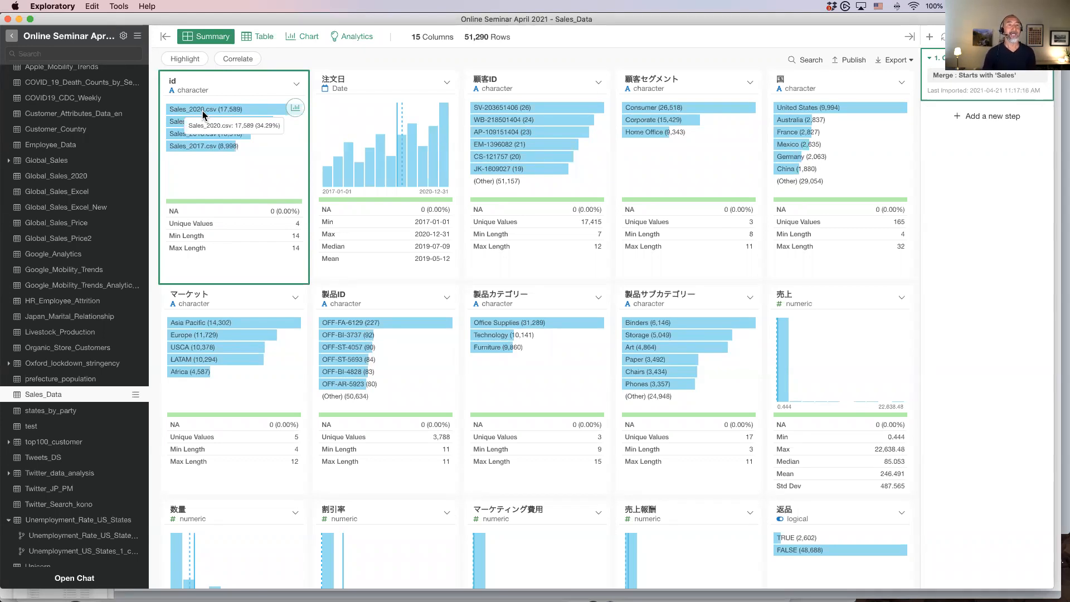
pyautogui.moveTo(218, 150)
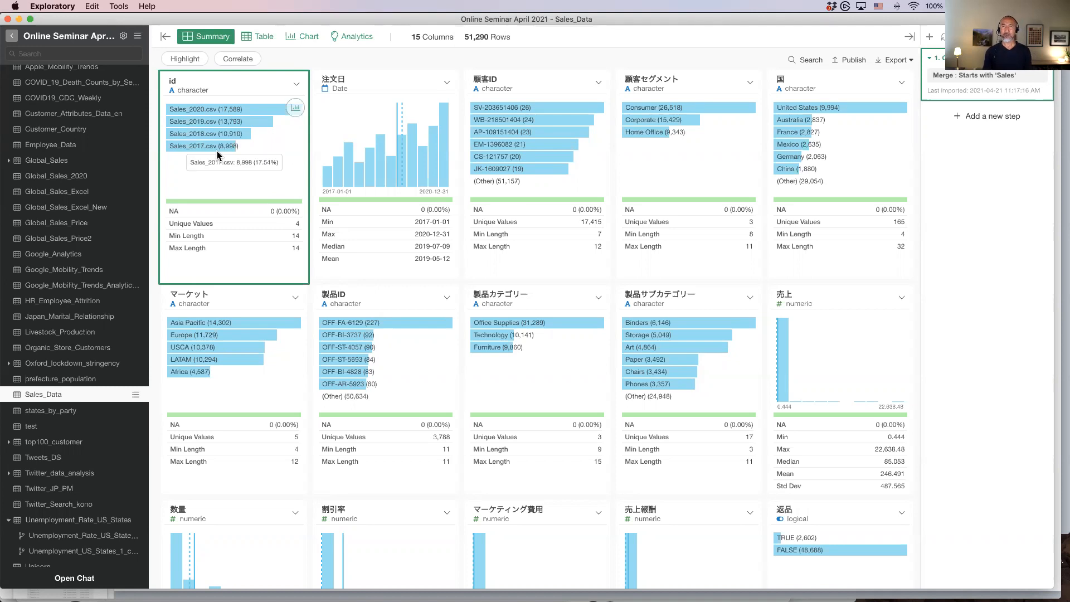
# - Start adding a data frame from local Excel files and change the import folder to Data
pyautogui.scroll(5, 84, 162)
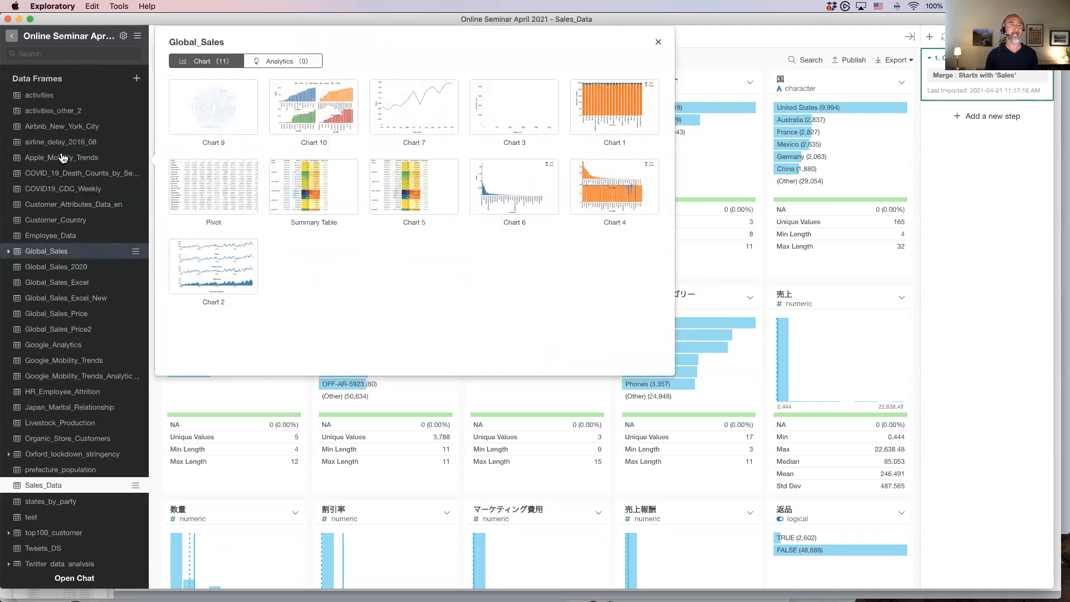
pyautogui.click(136, 78)
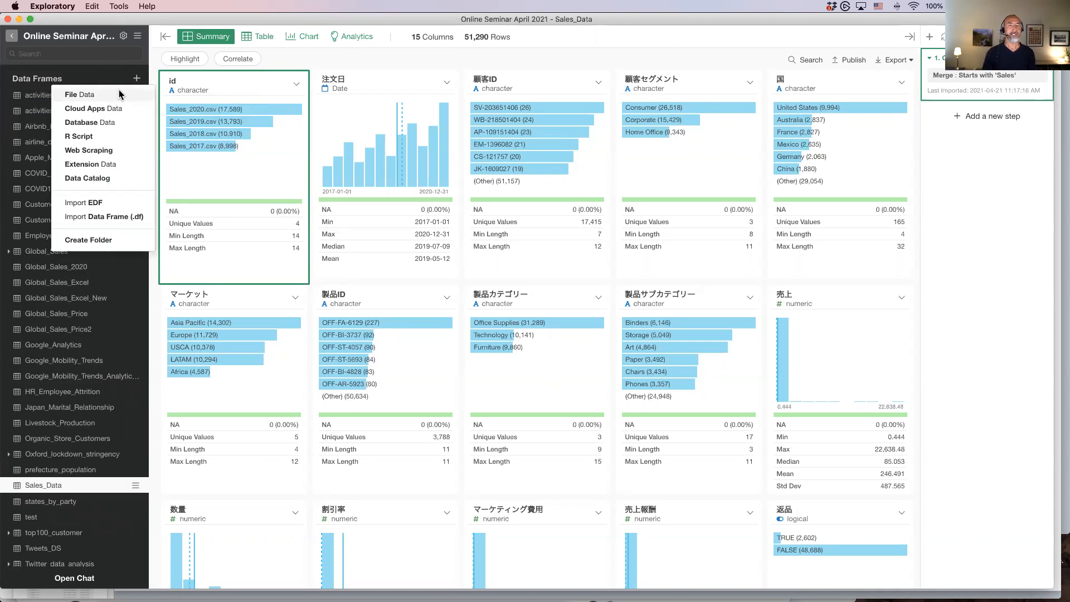
pyautogui.click(118, 94)
pyautogui.click(639, 145)
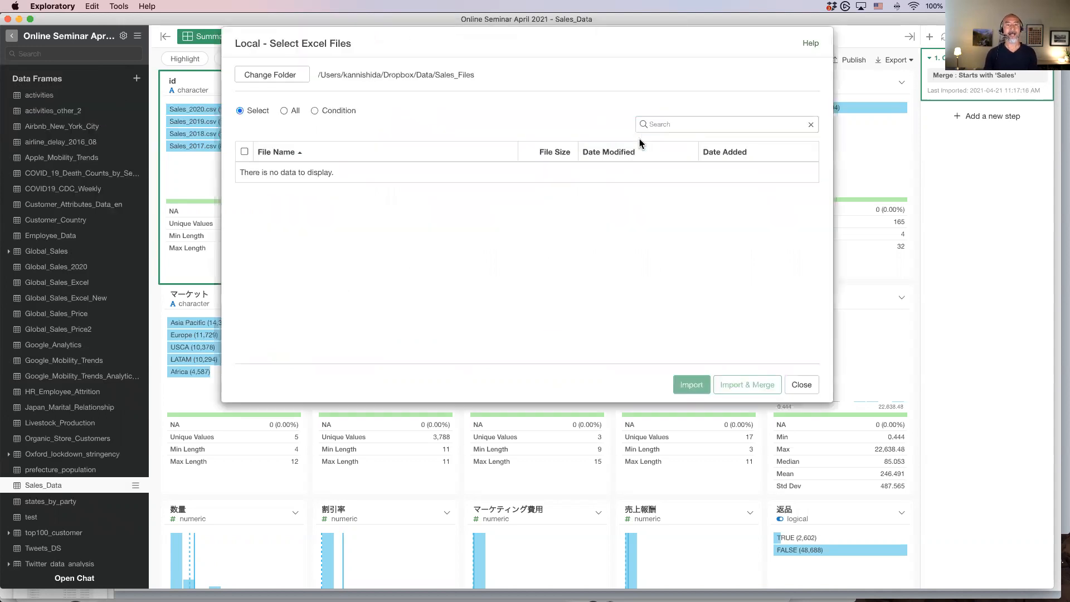
pyautogui.click(286, 79)
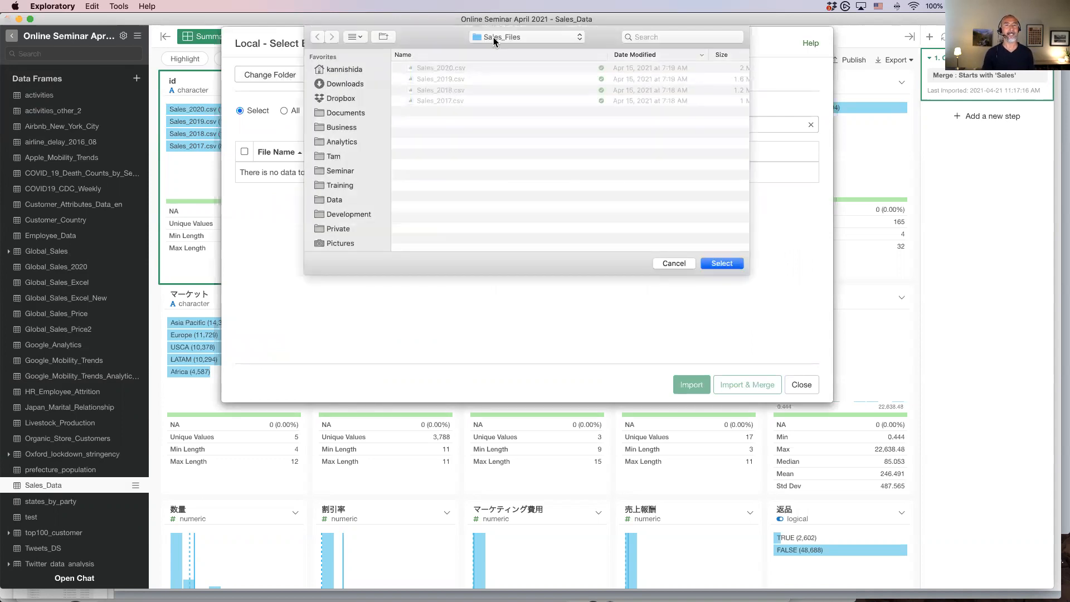
pyautogui.click(365, 200)
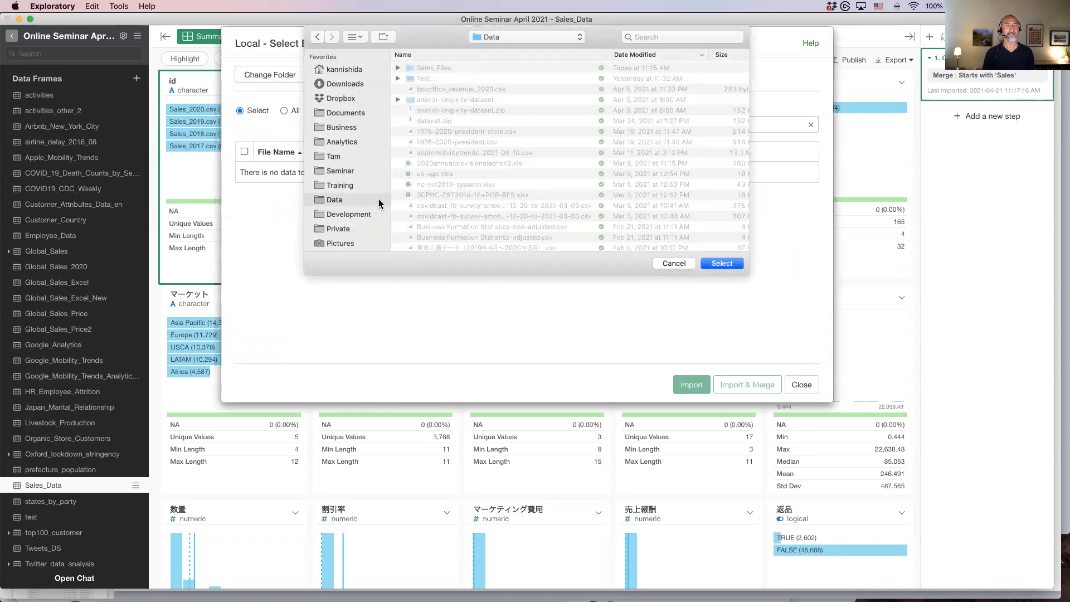
pyautogui.click(721, 263)
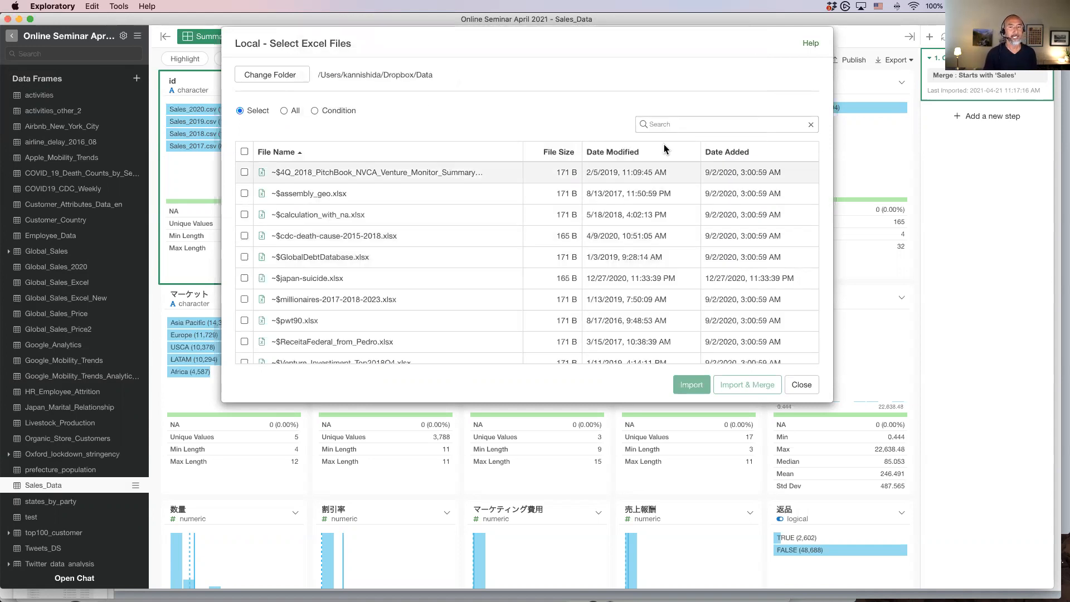
# - Sort the Excel files by newest Date Added, select us-age.xlsx, test1.xlsx and survive_dummy.xlsx, and start importing them as separate data frames
pyautogui.click(718, 153)
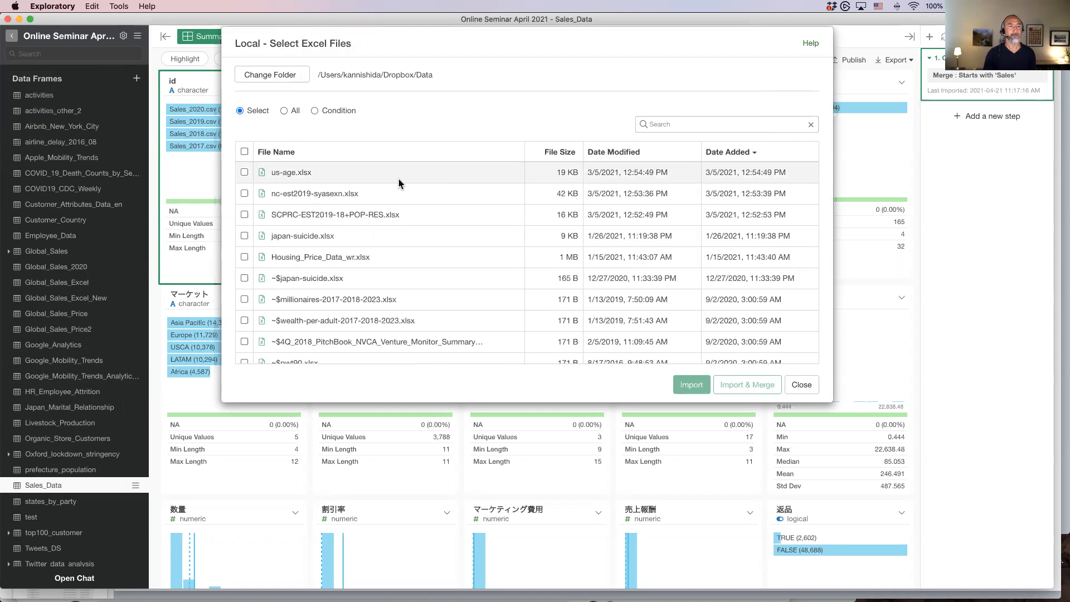
pyautogui.click(244, 172)
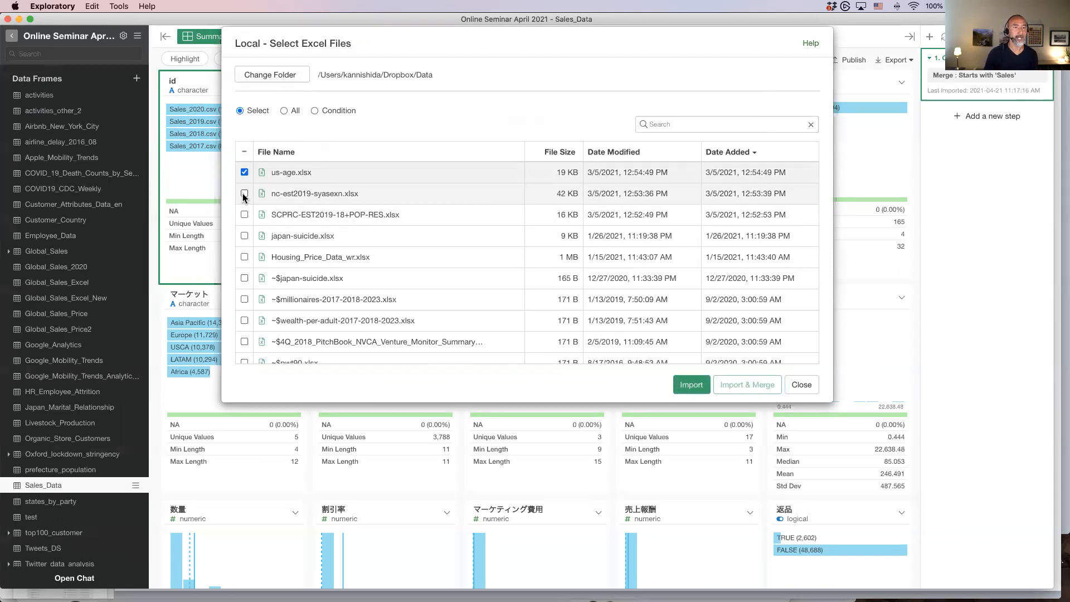
pyautogui.scroll(-6, 244, 214)
pyautogui.scroll(-10, 244, 219)
pyautogui.click(243, 174)
pyautogui.click(244, 215)
pyautogui.scroll(12, 244, 219)
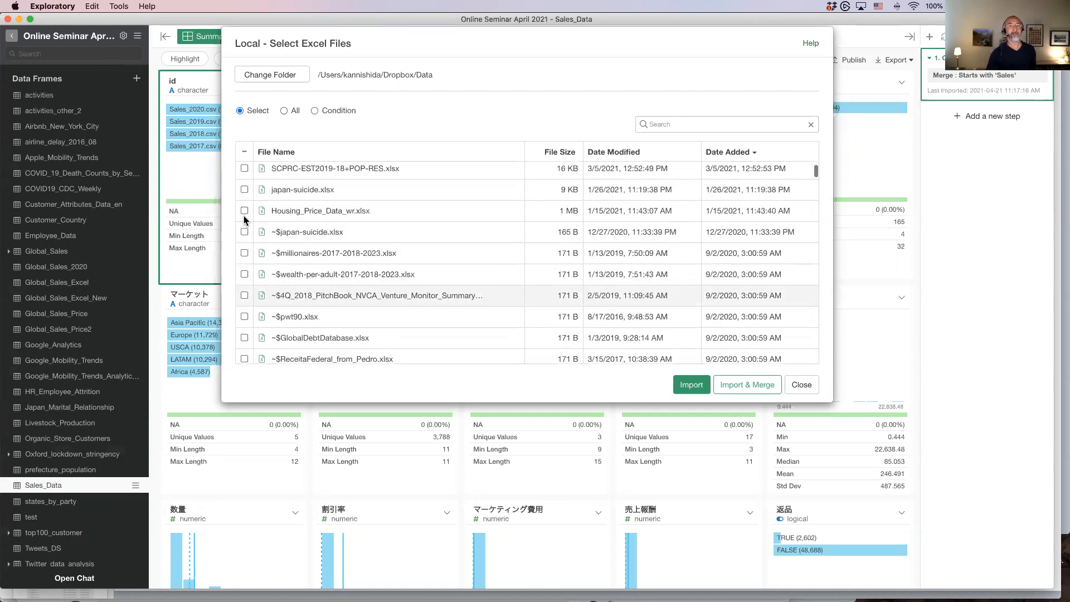
pyautogui.scroll(3, 244, 219)
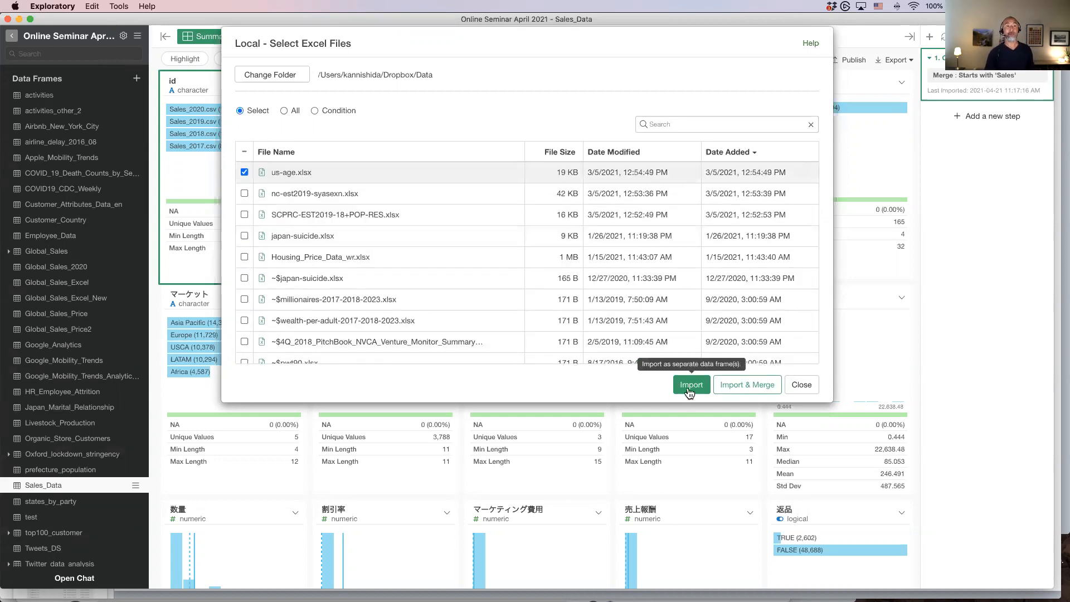
pyautogui.click(690, 385)
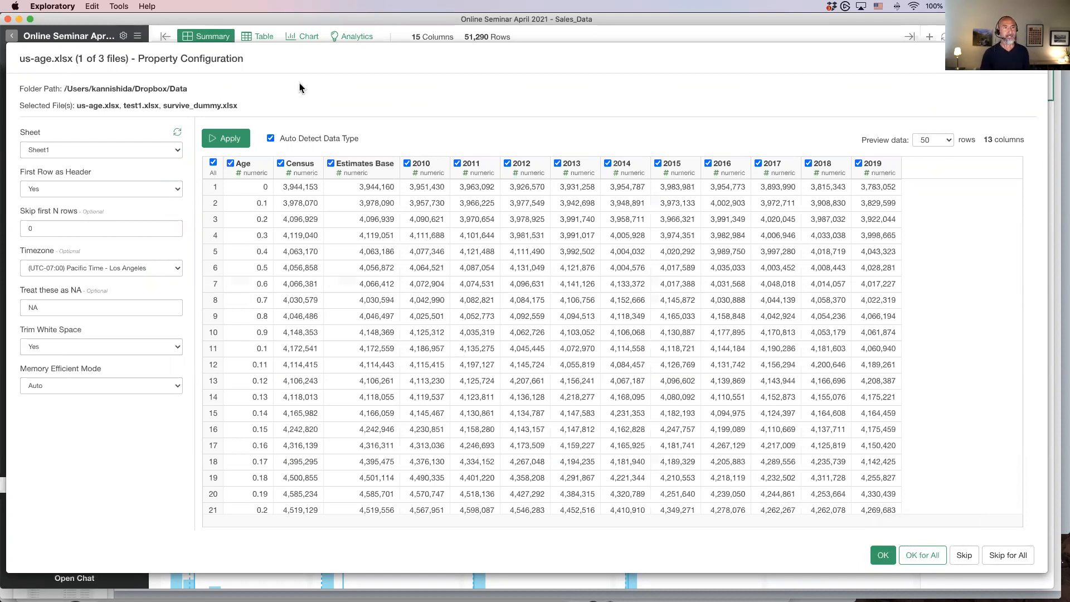
# - Check the sheet choices for us-age.xlsx, and close the import by skipping all the remaining Excel files
pyautogui.click(87, 150)
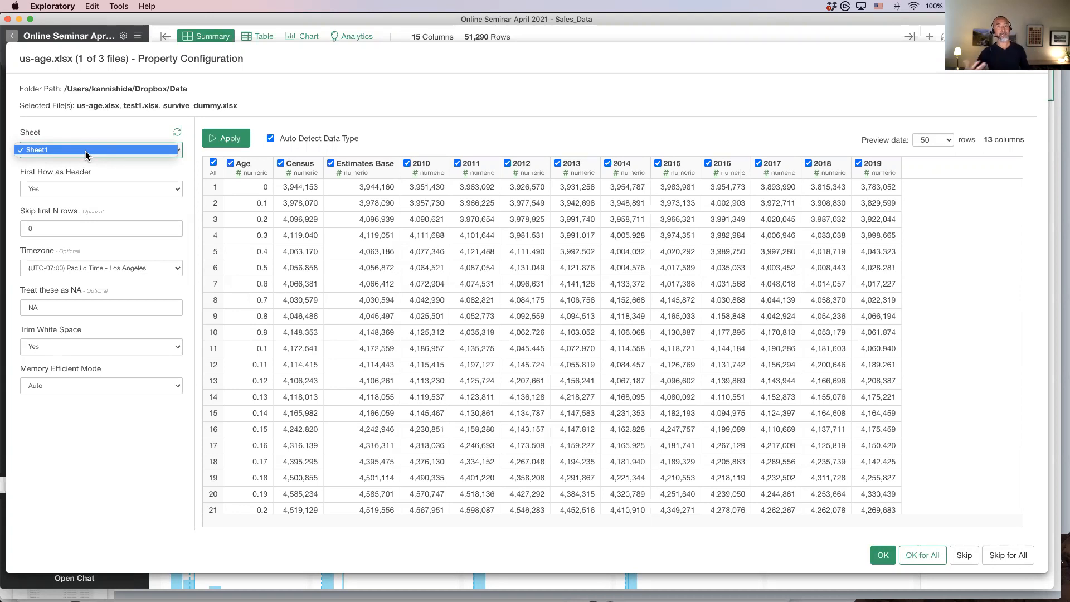
pyautogui.click(86, 150)
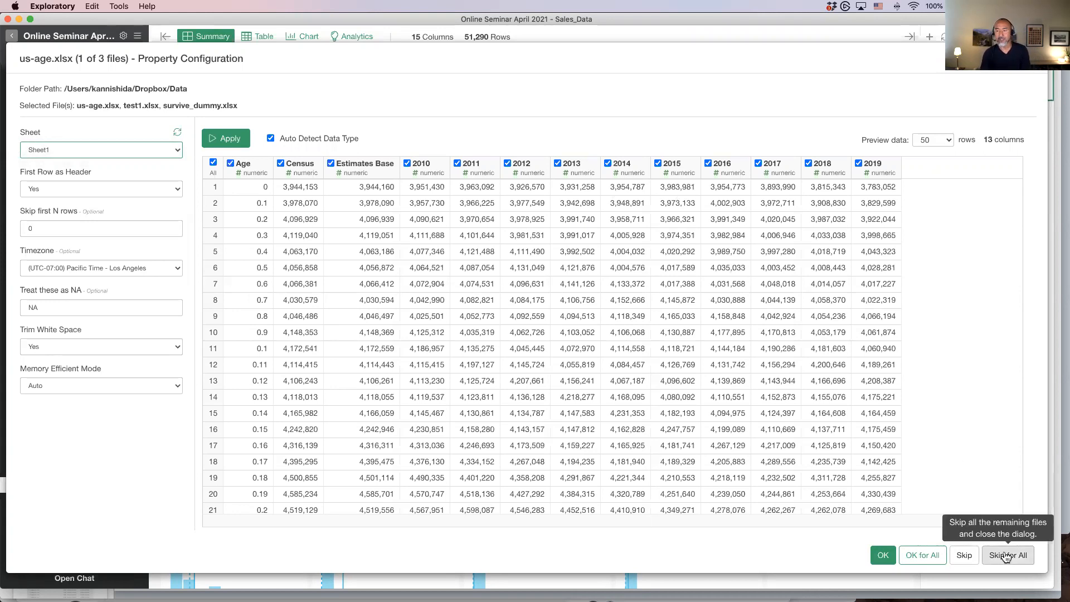
pyautogui.click(1013, 556)
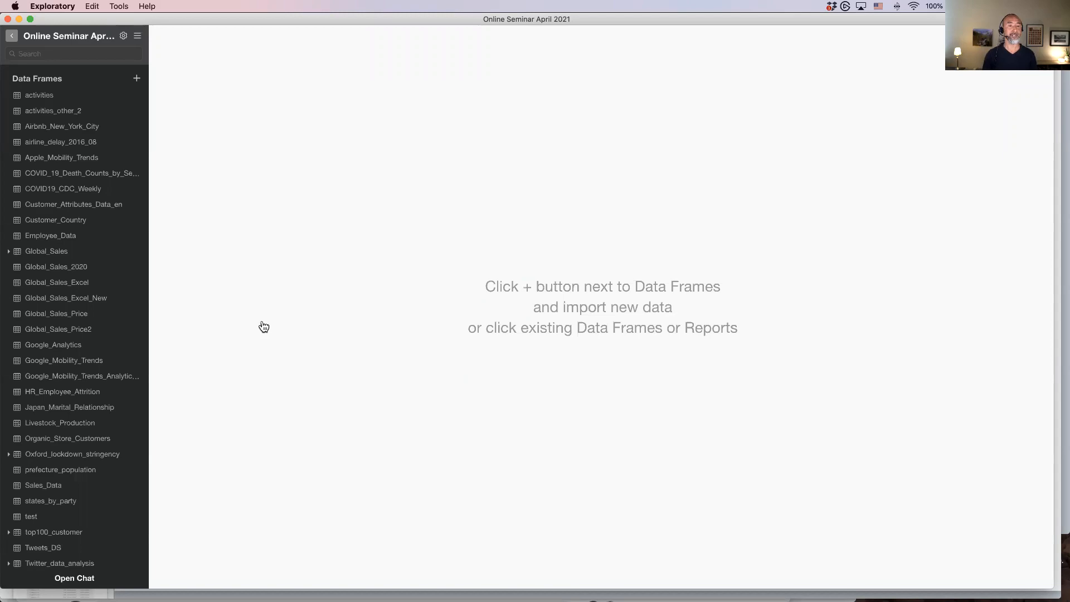
# - Switch to the Keynote deck Exploratory-v65-Introduction-en.key and find the Google Drive slide
pyautogui.press('super+Tab')
pyautogui.click(372, 310)
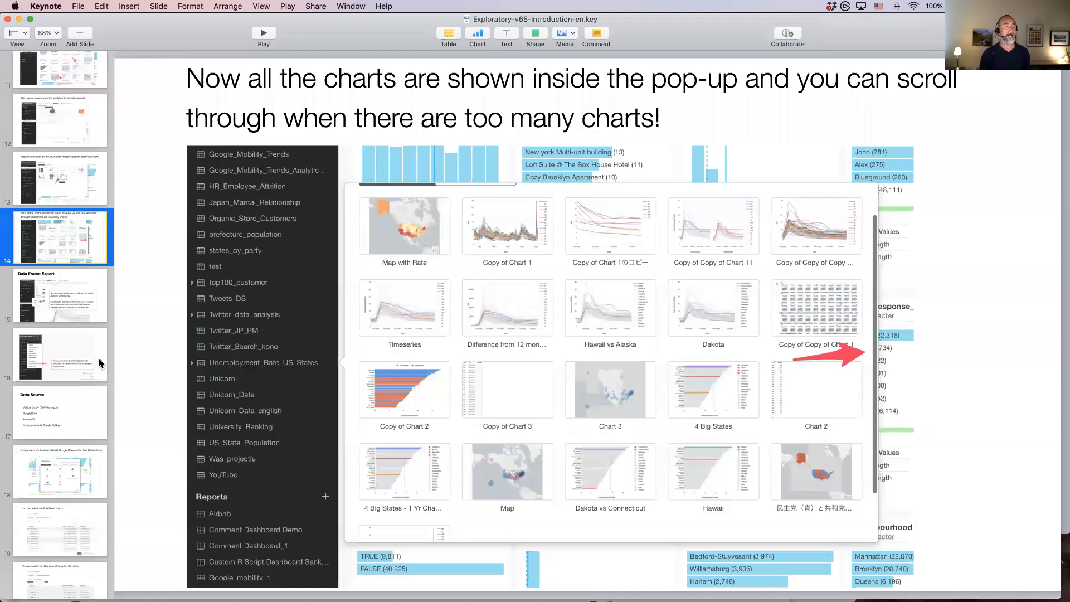
pyautogui.scroll(-3, 101, 363)
pyautogui.scroll(3, 101, 363)
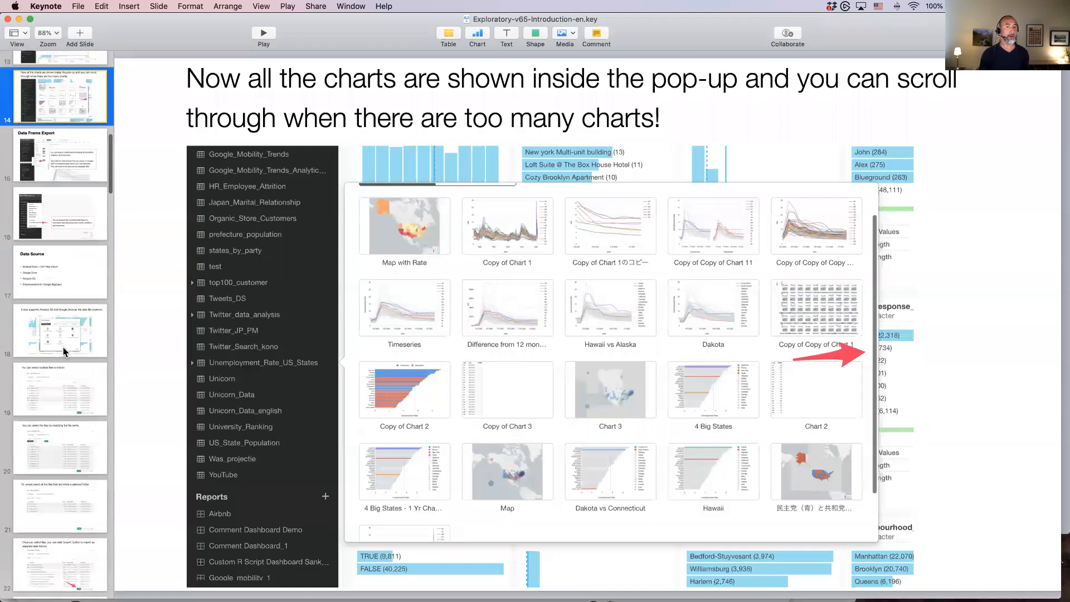
pyautogui.scroll(-10, 55, 278)
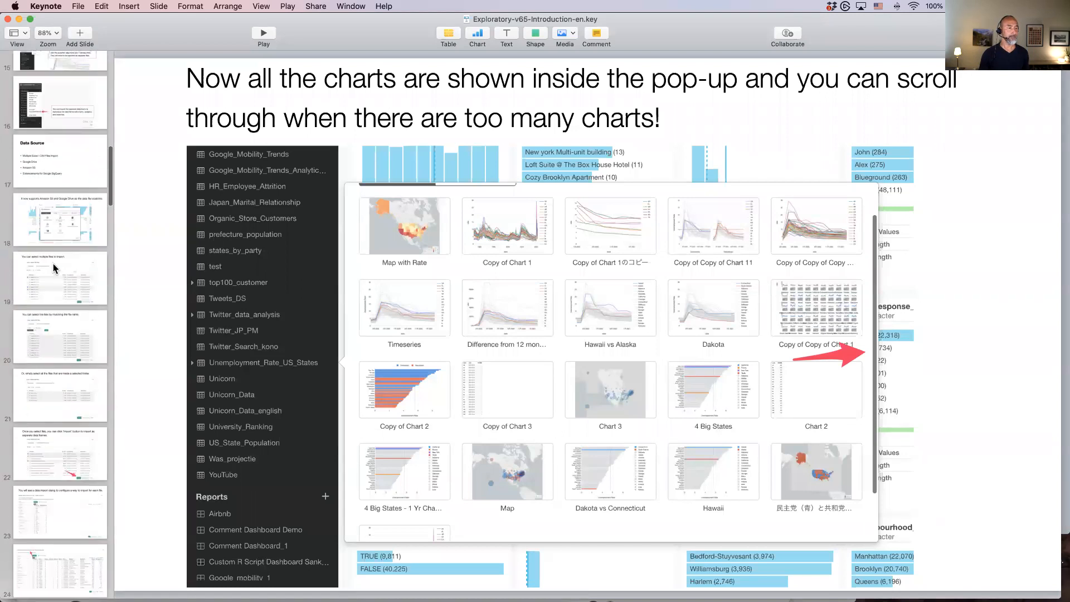
pyautogui.scroll(-5, 54, 251)
pyautogui.scroll(-5, 44, 351)
pyautogui.scroll(3, 45, 351)
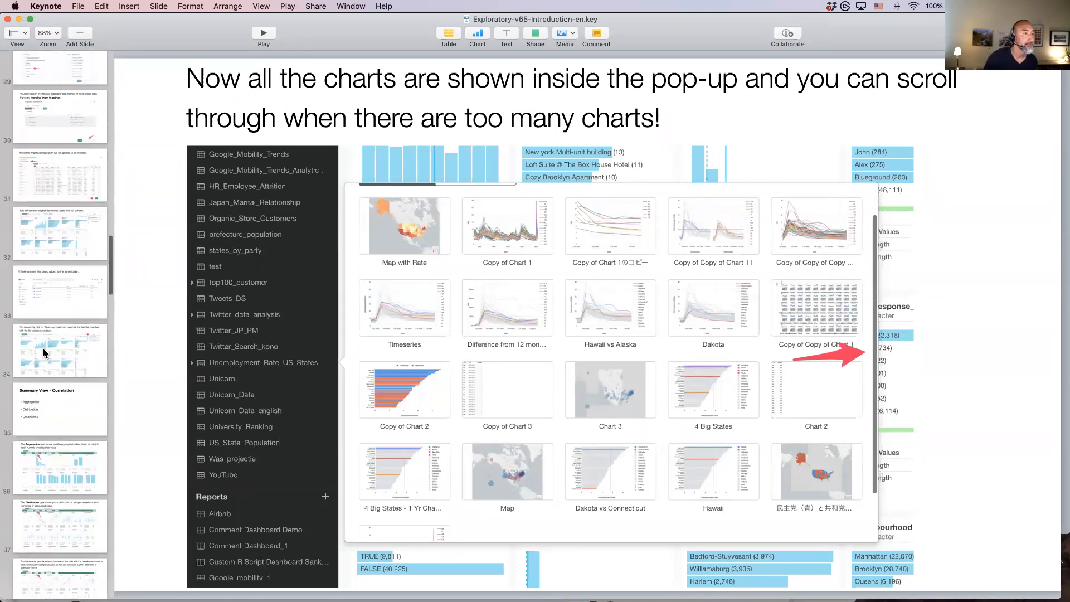
pyautogui.click(56, 88)
pyautogui.scroll(-3, 56, 88)
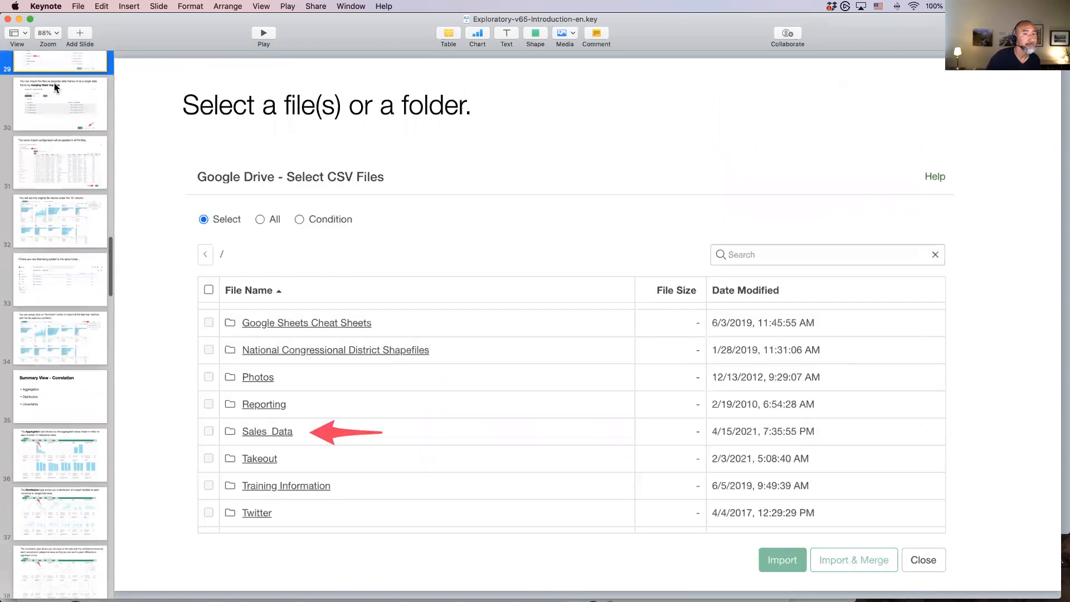
pyautogui.press('Up')
pyautogui.press('Up')
pyautogui.press('Up')
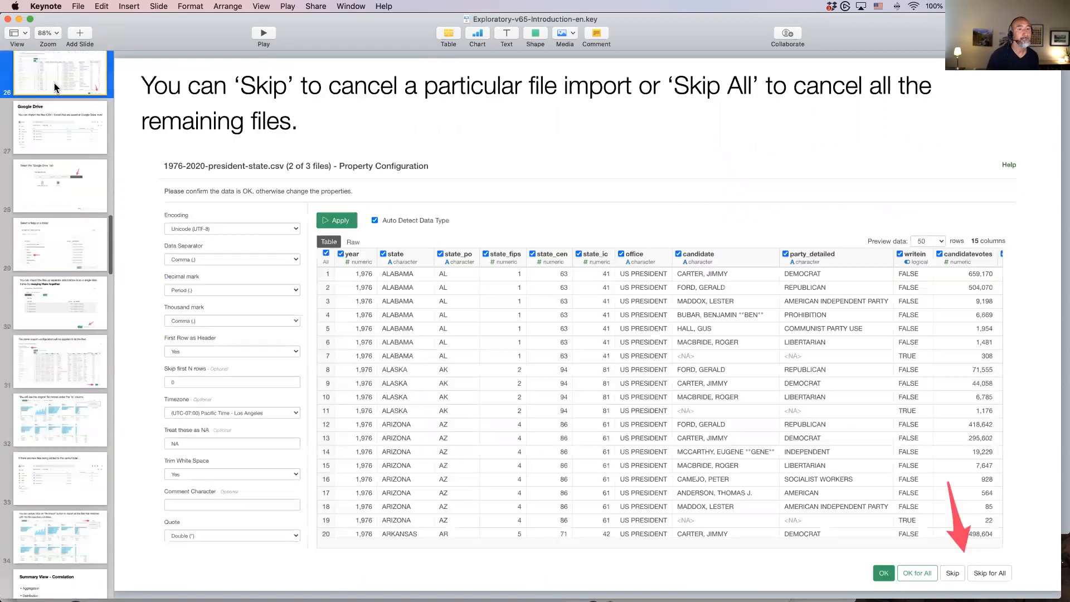
pyautogui.press('Down')
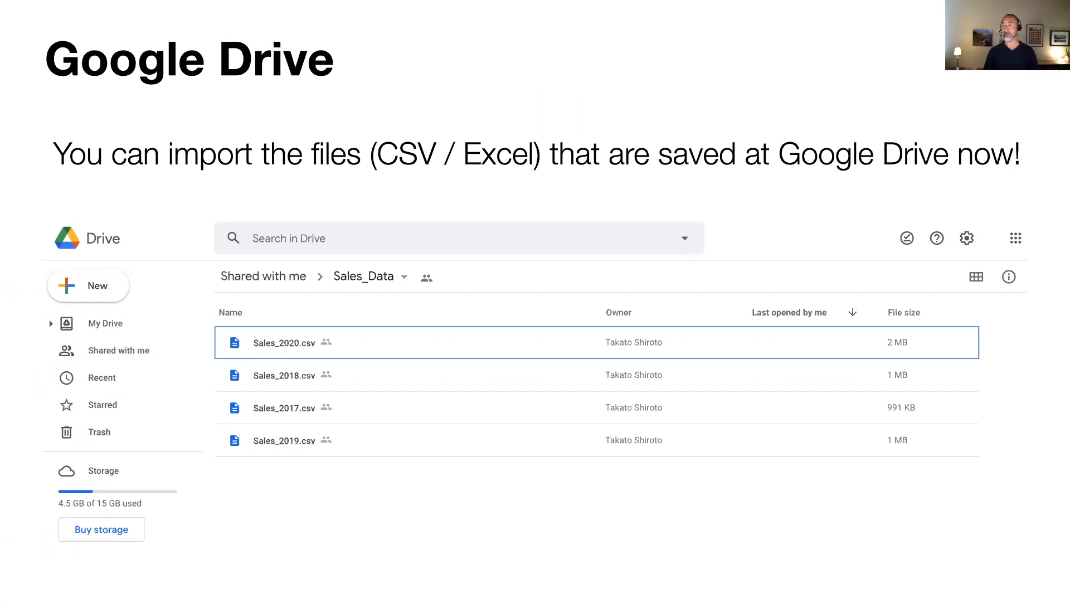
# - Present the Google Drive import slides, from choosing the data source through merging files, up to Summary View - Correlation
pyautogui.press('Right')
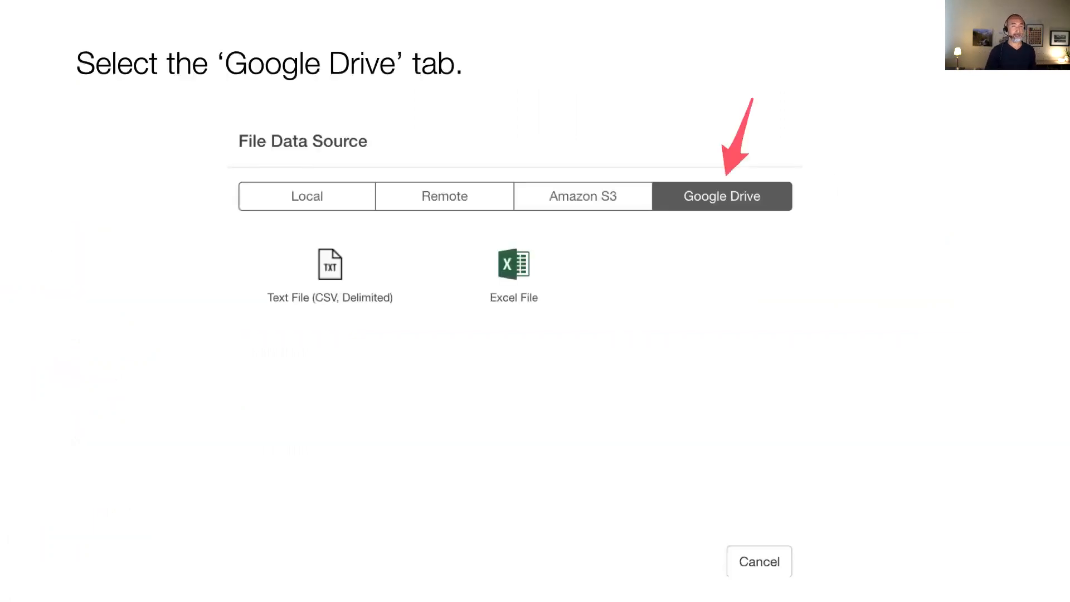
pyautogui.press('Right')
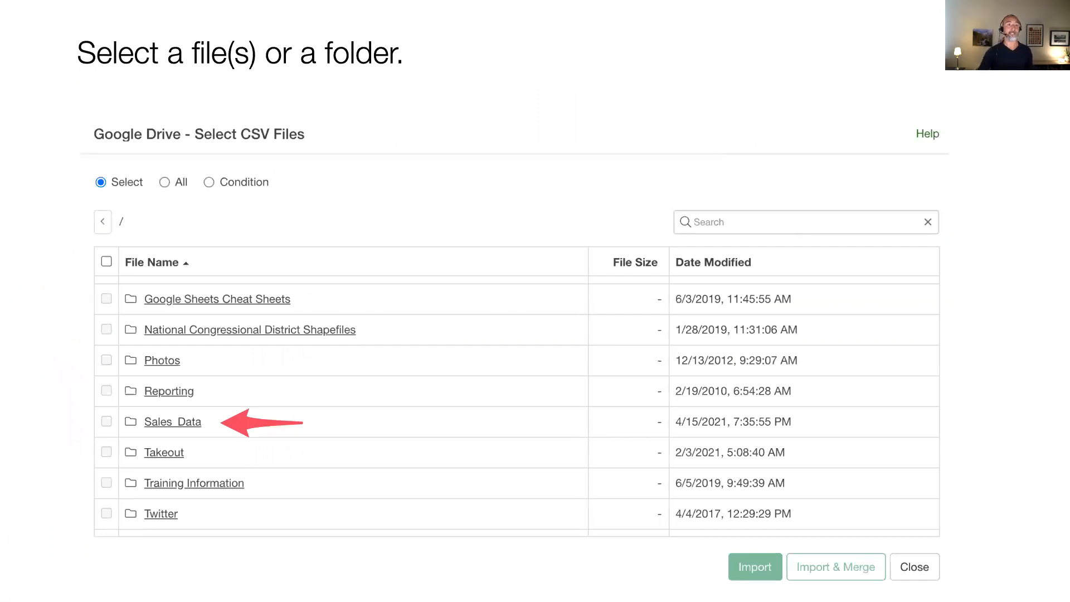
pyautogui.press('Right')
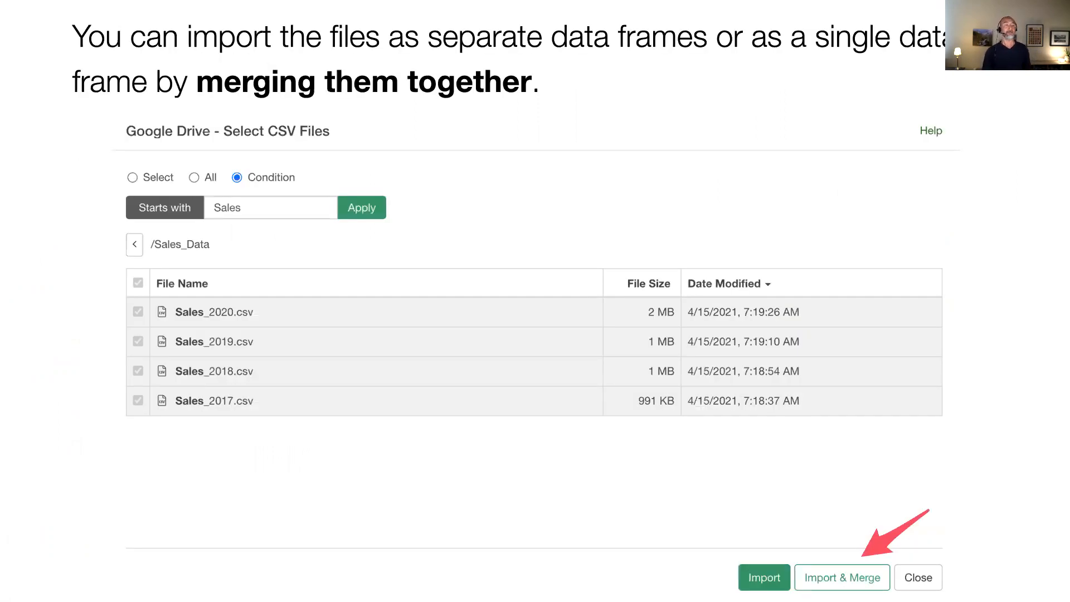
pyautogui.press('Right')
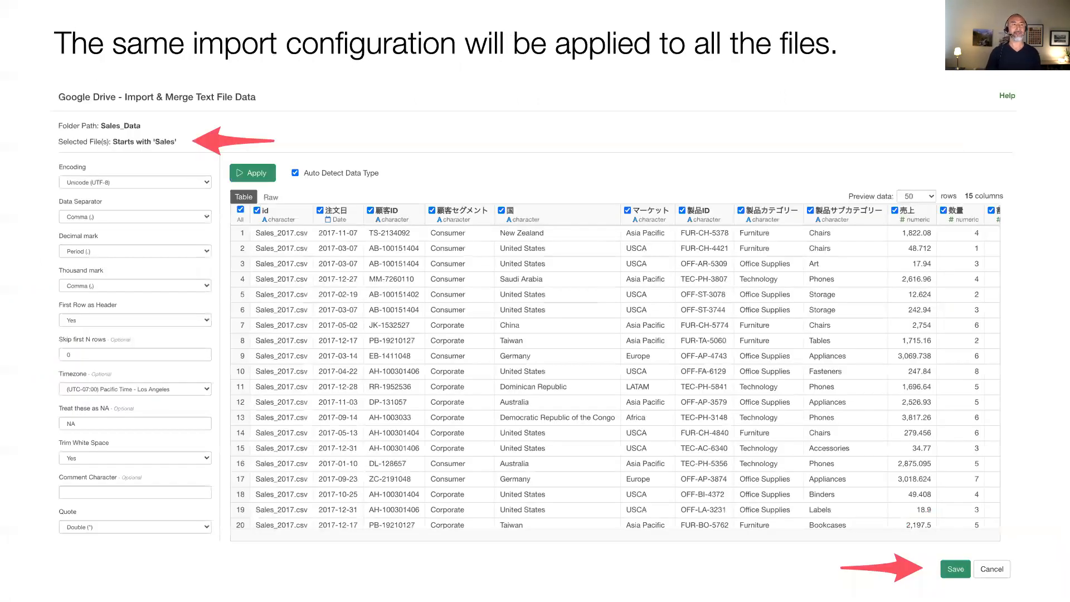
pyautogui.press('Right')
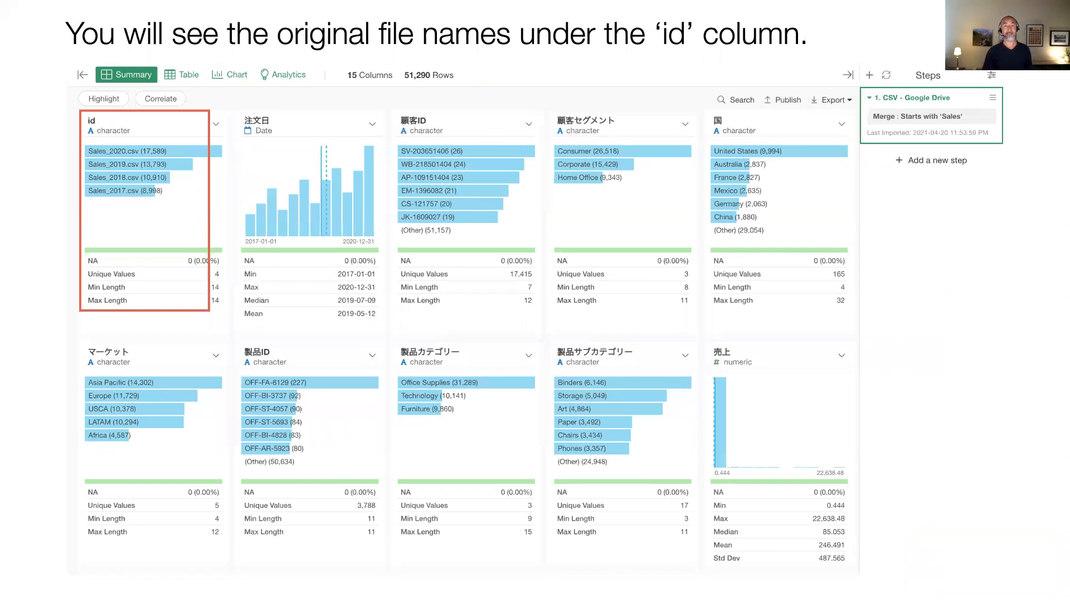
pyautogui.press('Right')
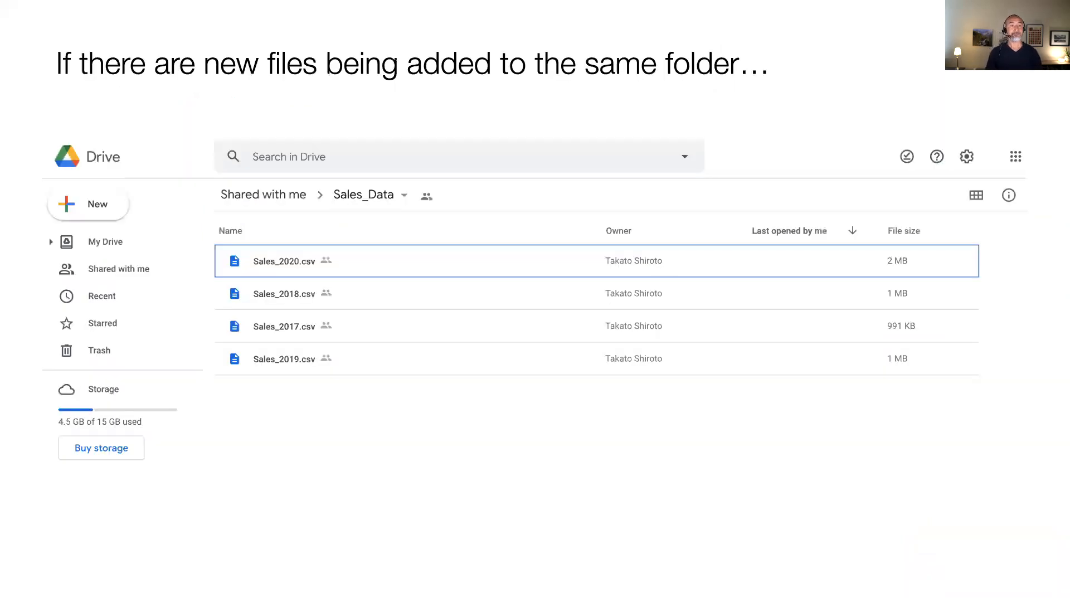
pyautogui.press('Right')
pyautogui.press('Right')
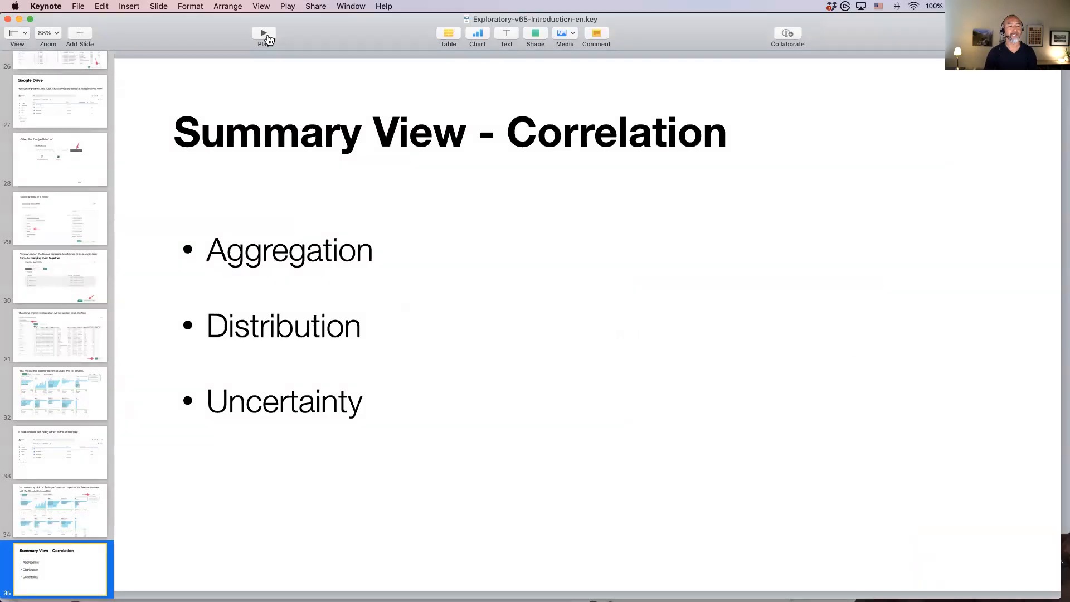
# - Switch back to Exploratory and show the summary of the HR_Employee_Attrition data frame
pyautogui.press('super+Tab')
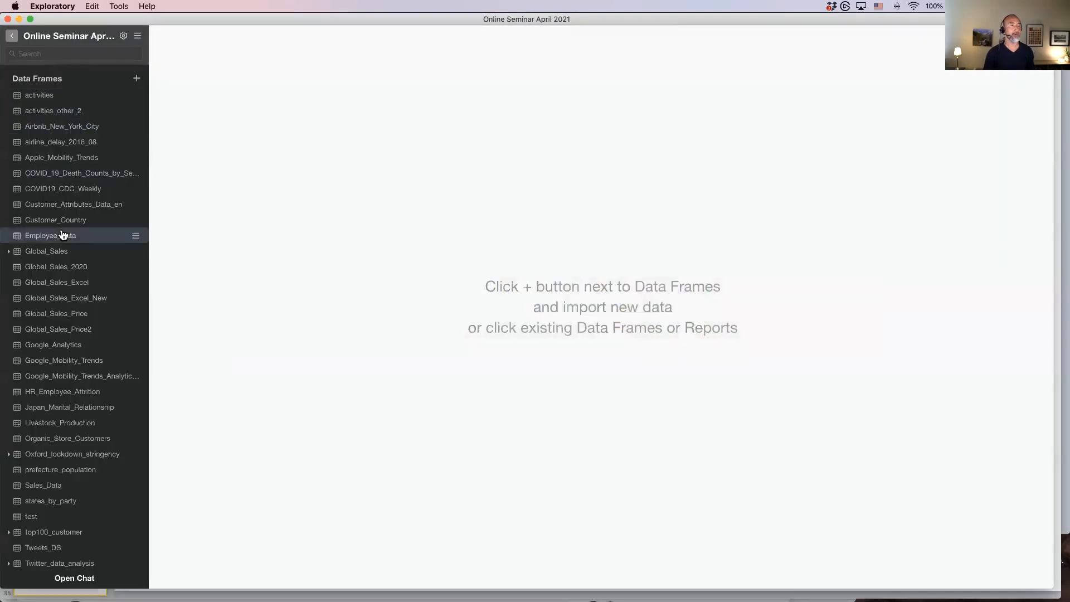
pyautogui.scroll(-5, 63, 233)
pyautogui.click(65, 207)
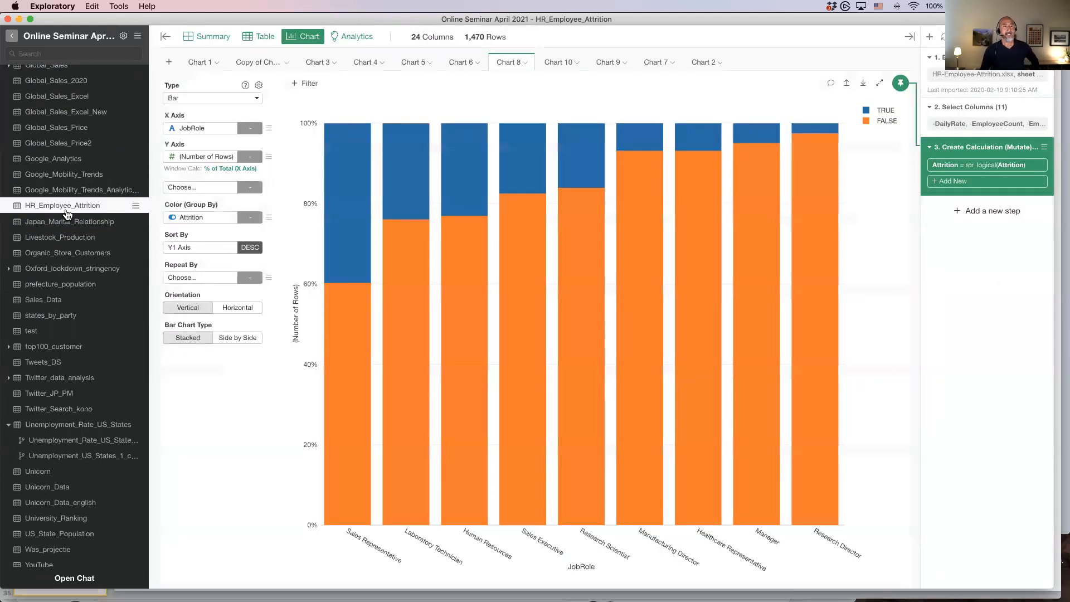
pyautogui.click(202, 37)
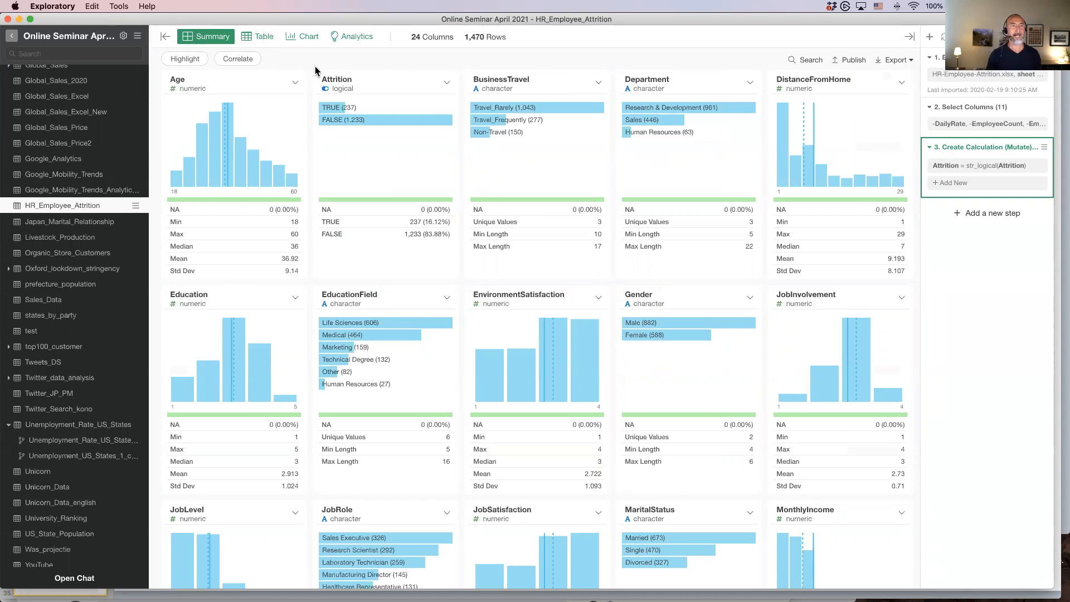
# - Correlate the summary columns with MonthlyIncome and hide the sidebar
pyautogui.scroll(-5, 392, 95)
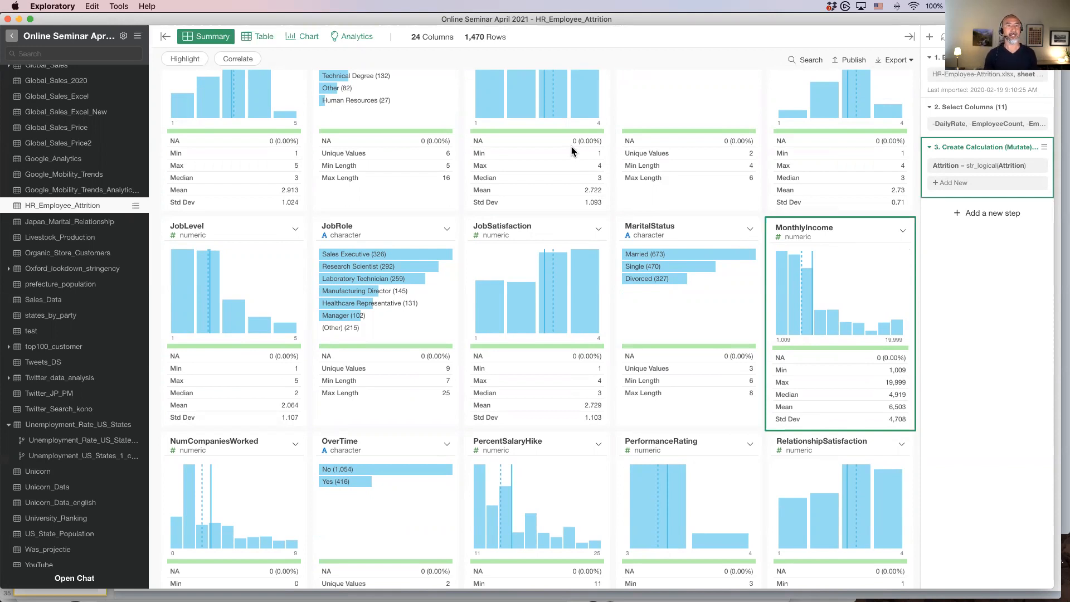
pyautogui.scroll(5, 572, 148)
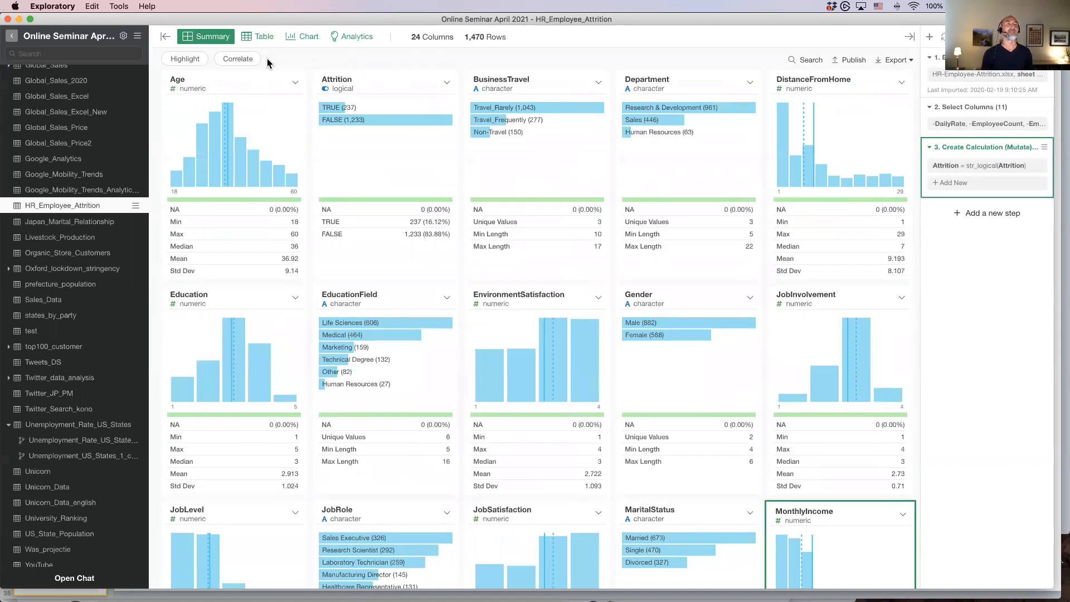
pyautogui.click(239, 59)
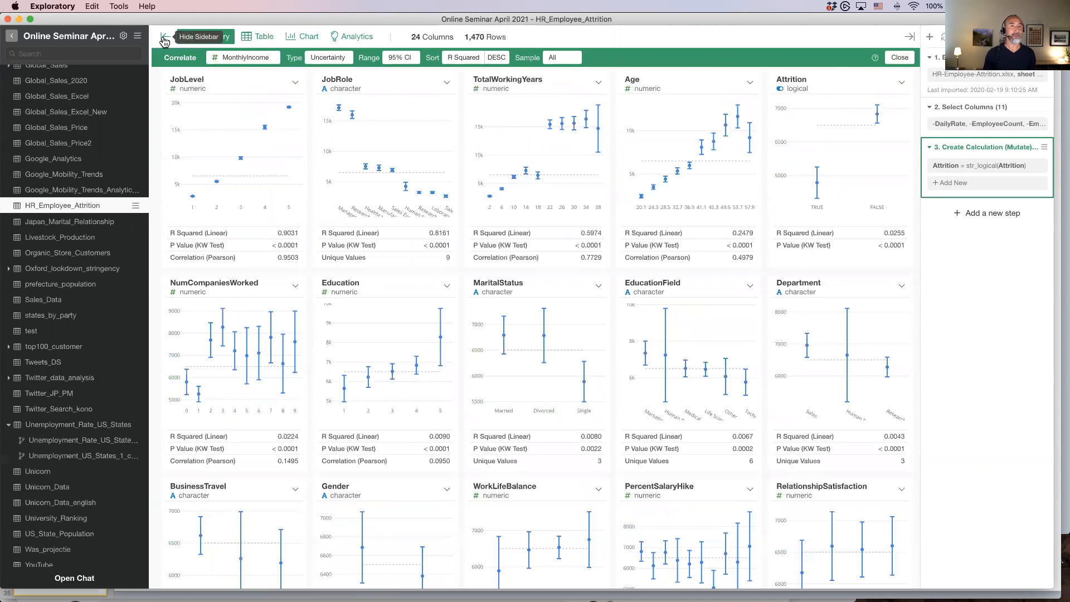
pyautogui.click(164, 37)
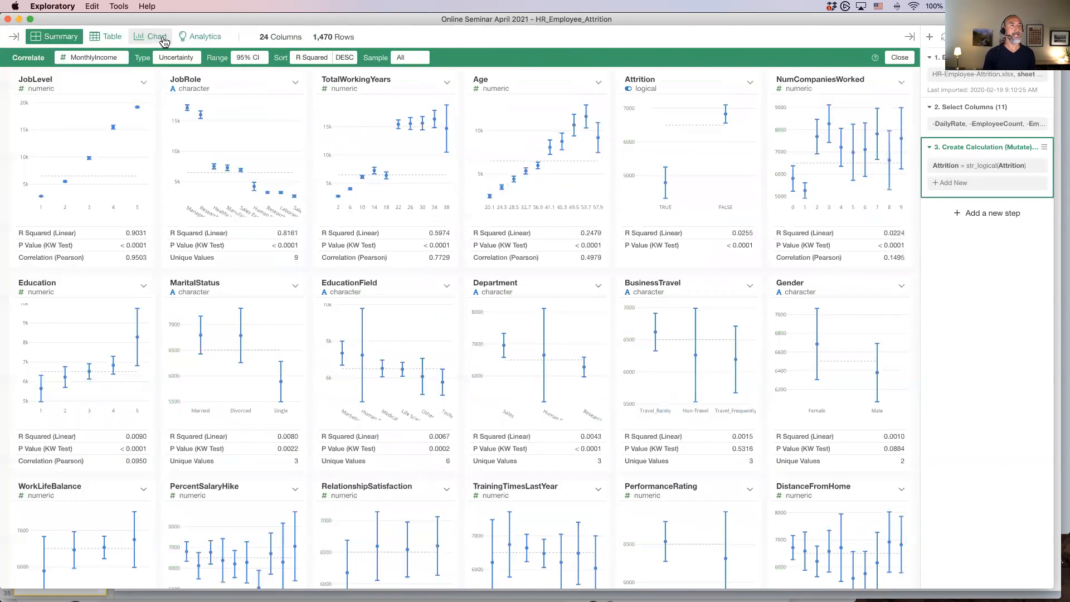
# - Clear the correlation target column and choose MonthlyIncome as the target again
pyautogui.click(98, 60)
pyautogui.click(98, 95)
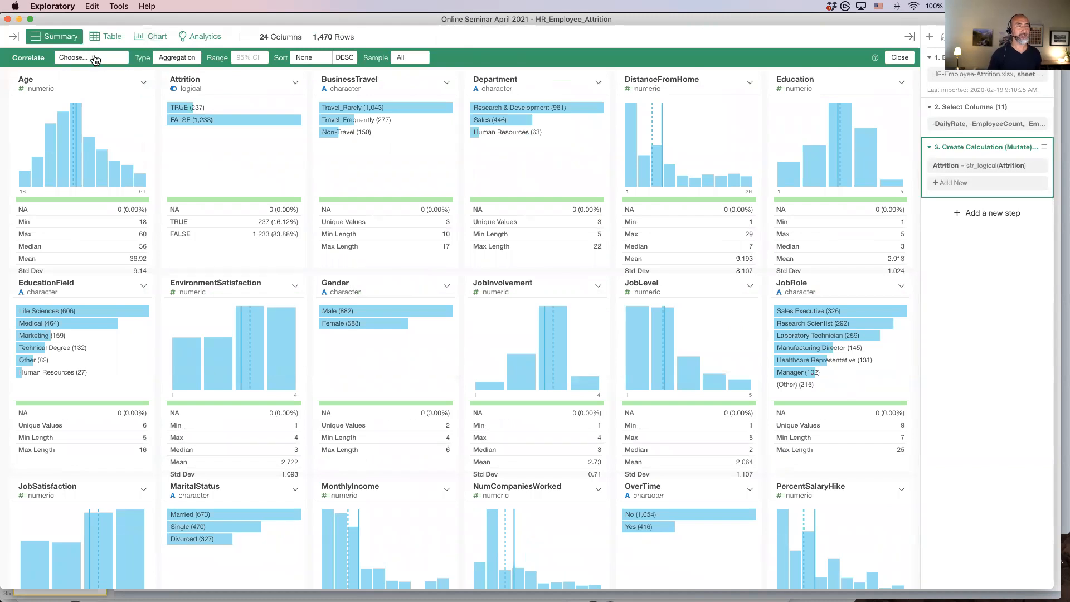
pyautogui.click(96, 58)
pyautogui.scroll(-5, 96, 120)
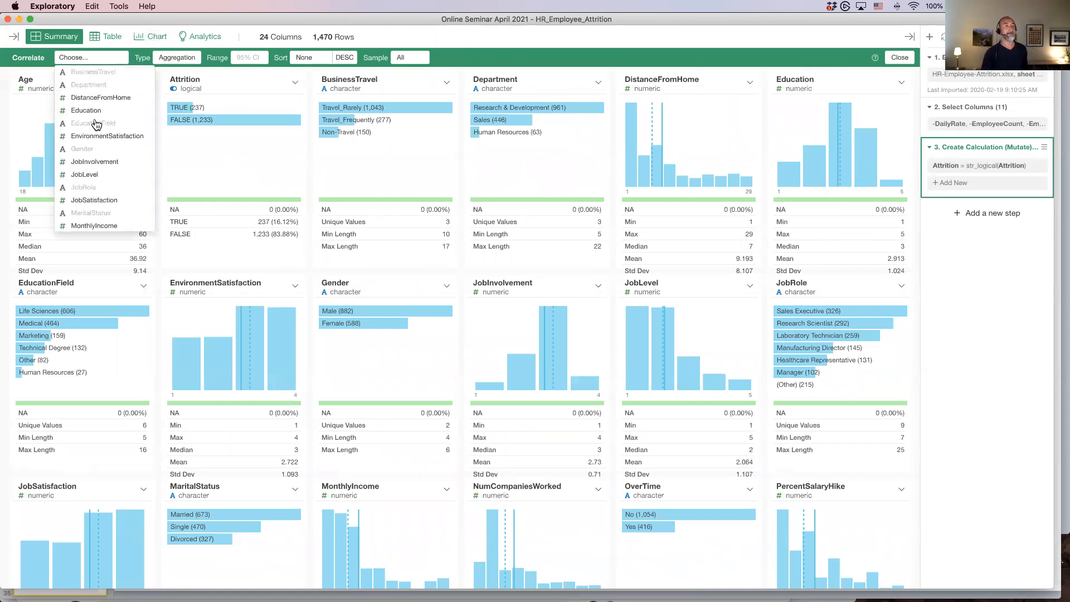
pyautogui.click(94, 131)
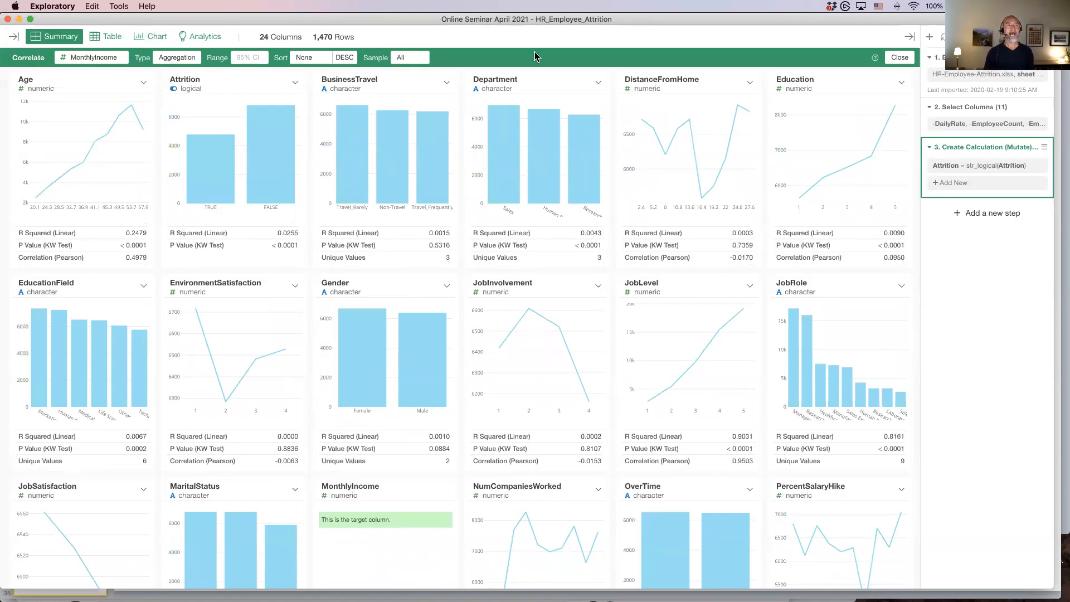
# - Review the correlation type options and examine the mean MonthlyIncome values in the Age, Attrition and Gender charts
pyautogui.click(184, 61)
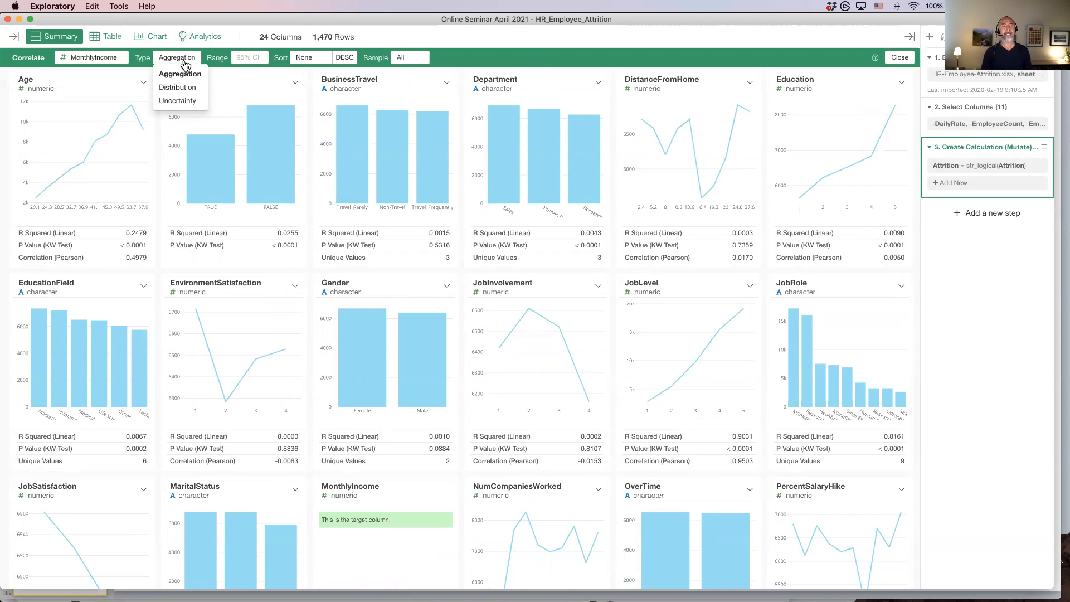
pyautogui.click(494, 51)
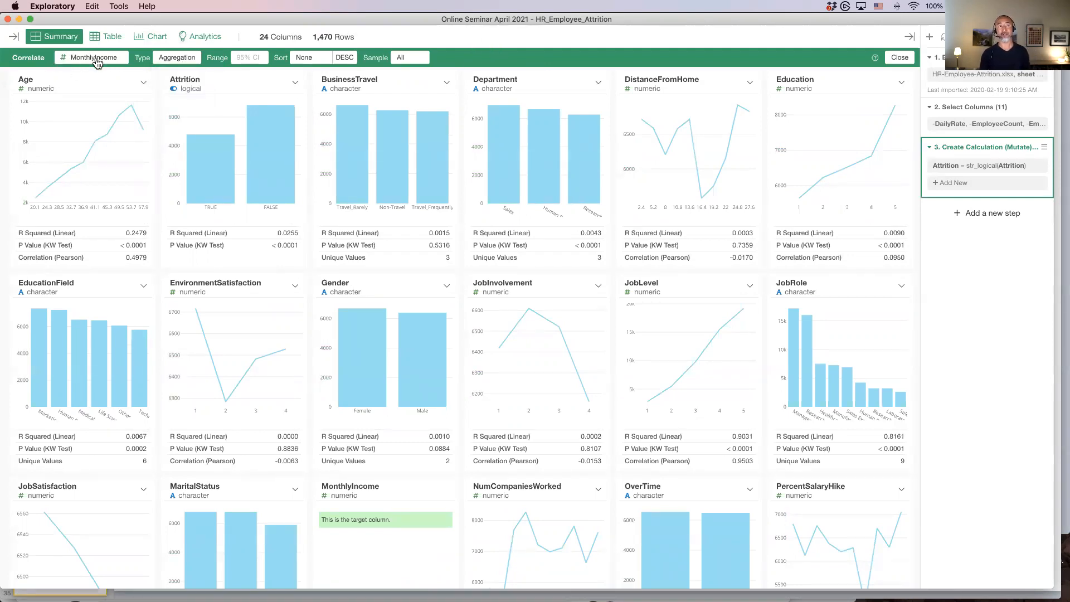
pyautogui.moveTo(57, 179)
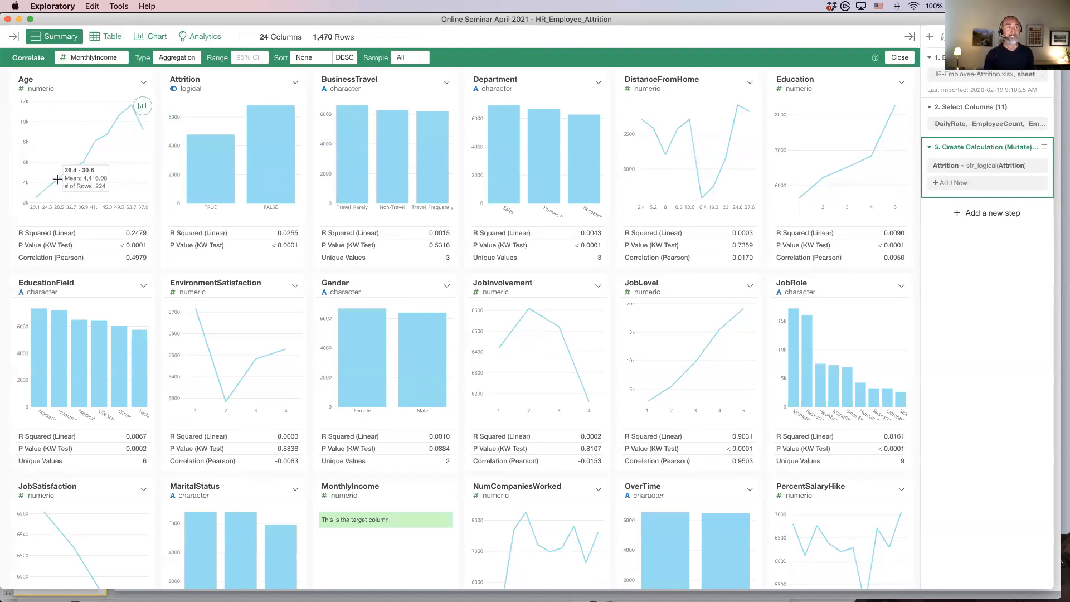
pyautogui.click(228, 95)
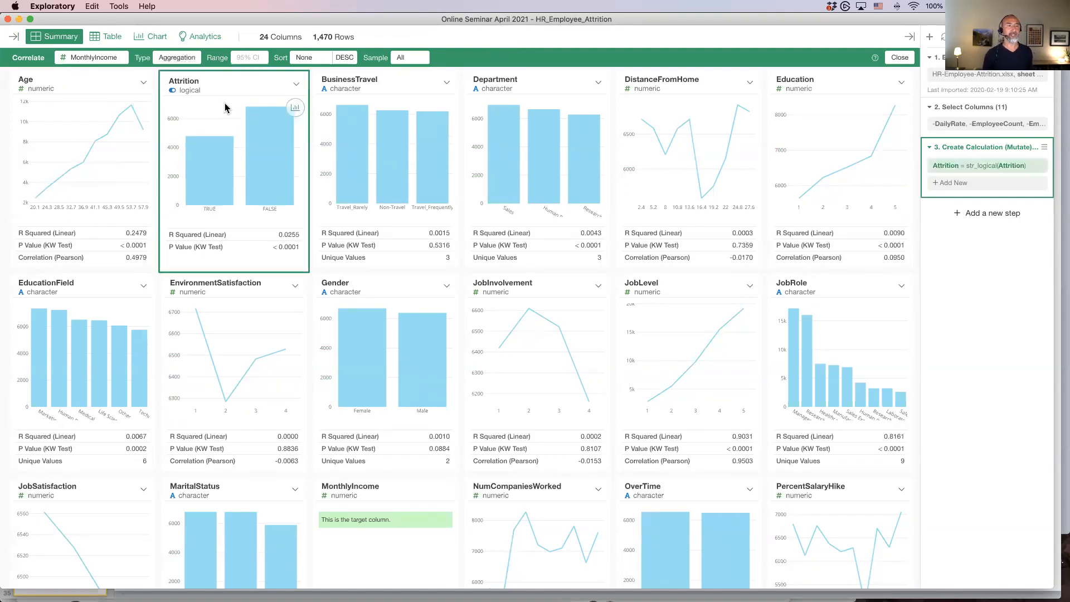
pyautogui.moveTo(213, 183)
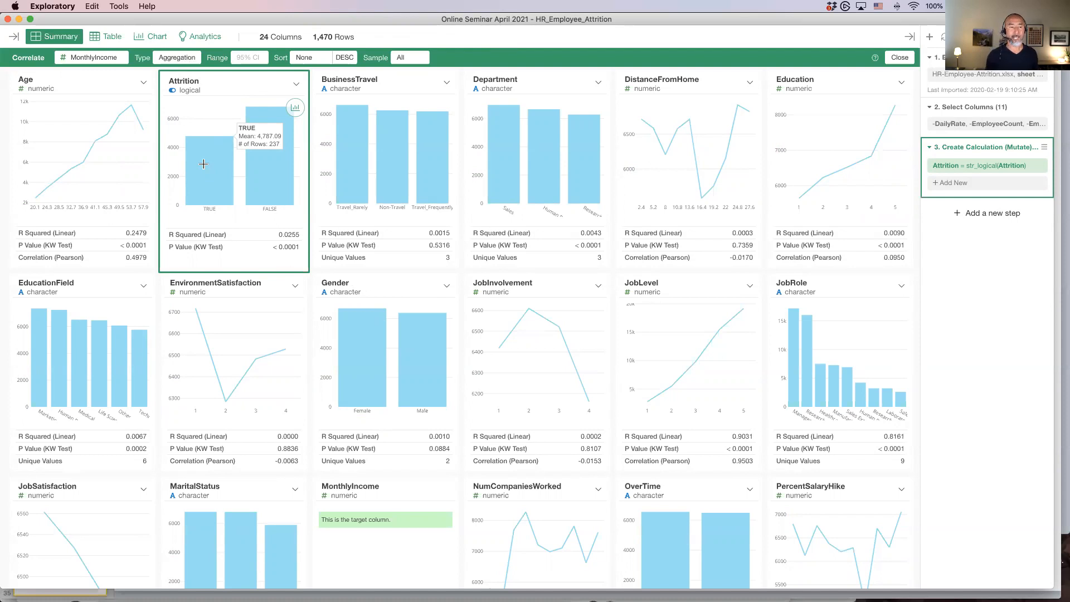
pyautogui.click(374, 292)
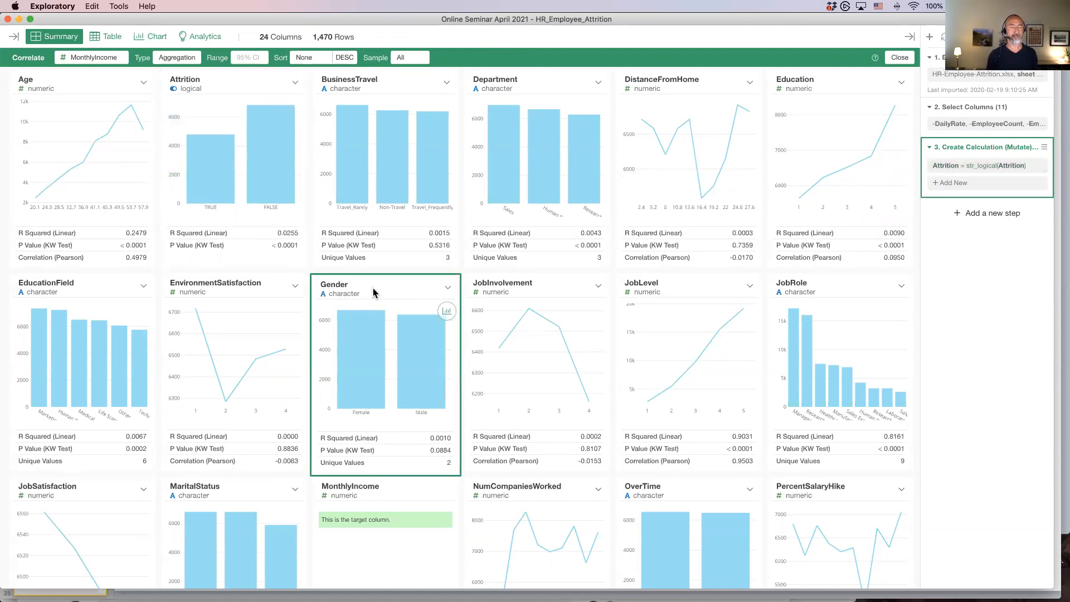
pyautogui.moveTo(351, 373)
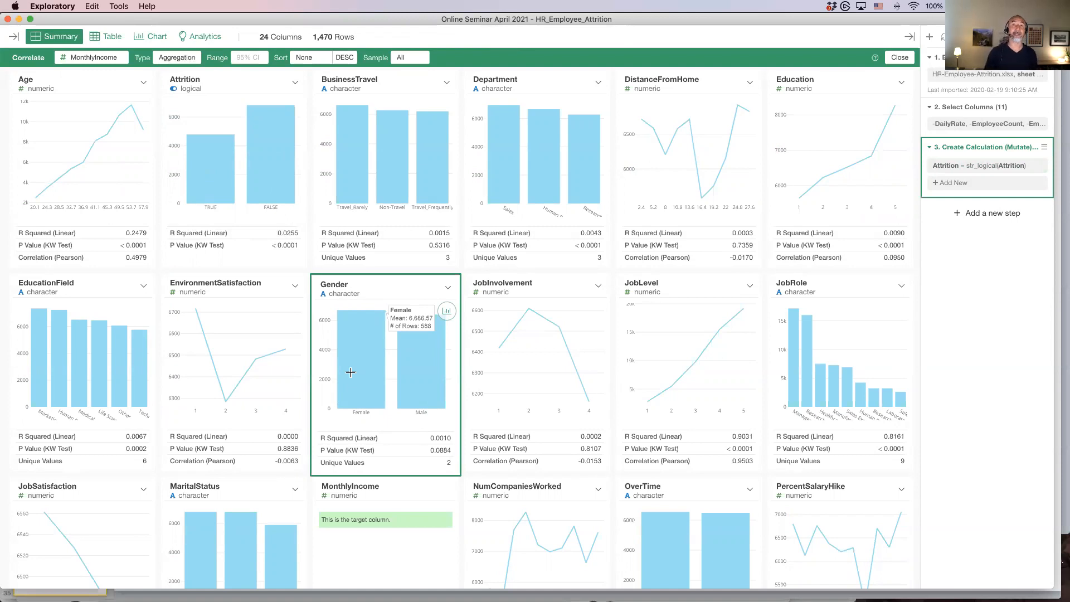
pyautogui.moveTo(409, 388)
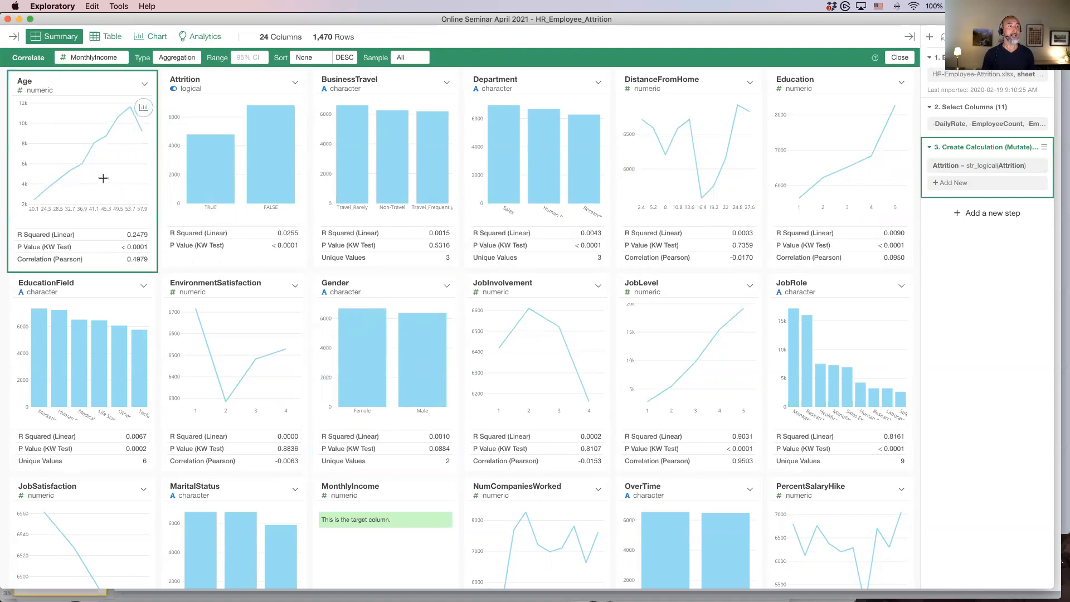
# - Set the correlation type to Distribution and examine how MonthlyIncome is distributed across the levels in the JobLevel chart
pyautogui.moveTo(41, 192)
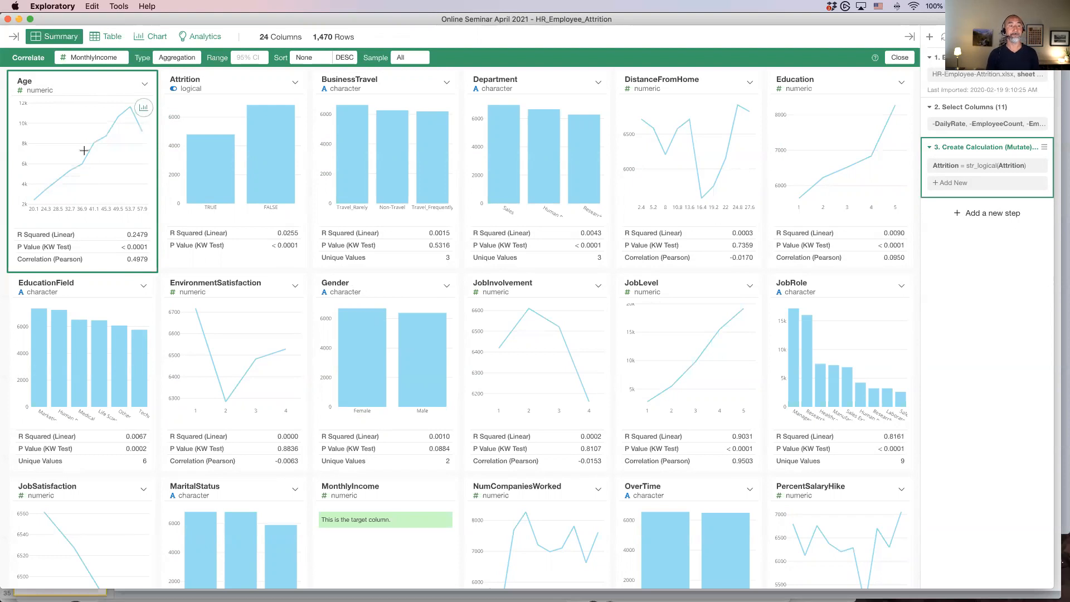
pyautogui.moveTo(93, 145)
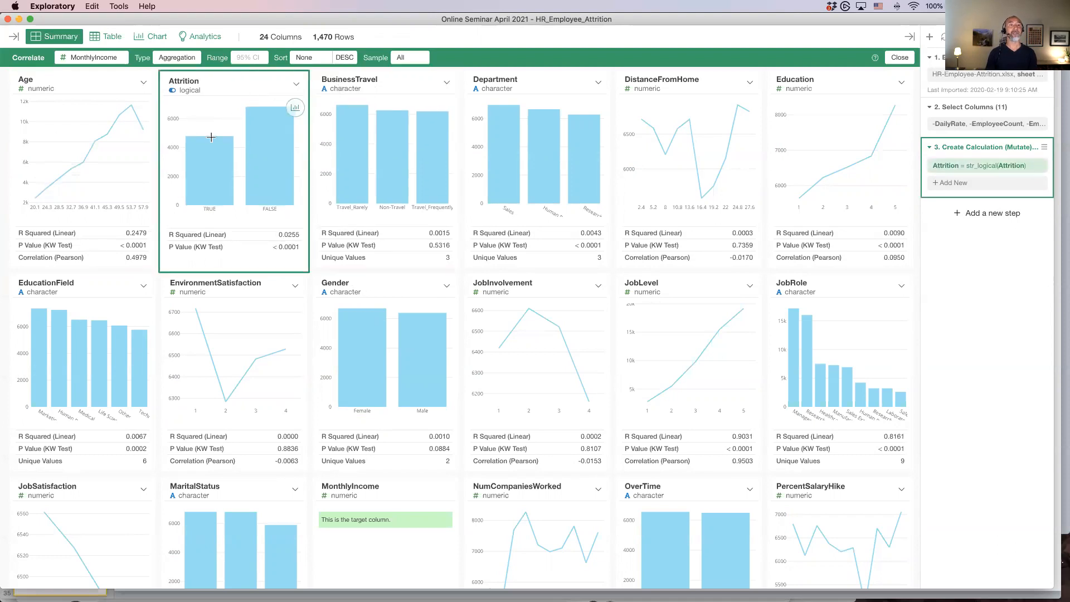
pyautogui.moveTo(207, 185)
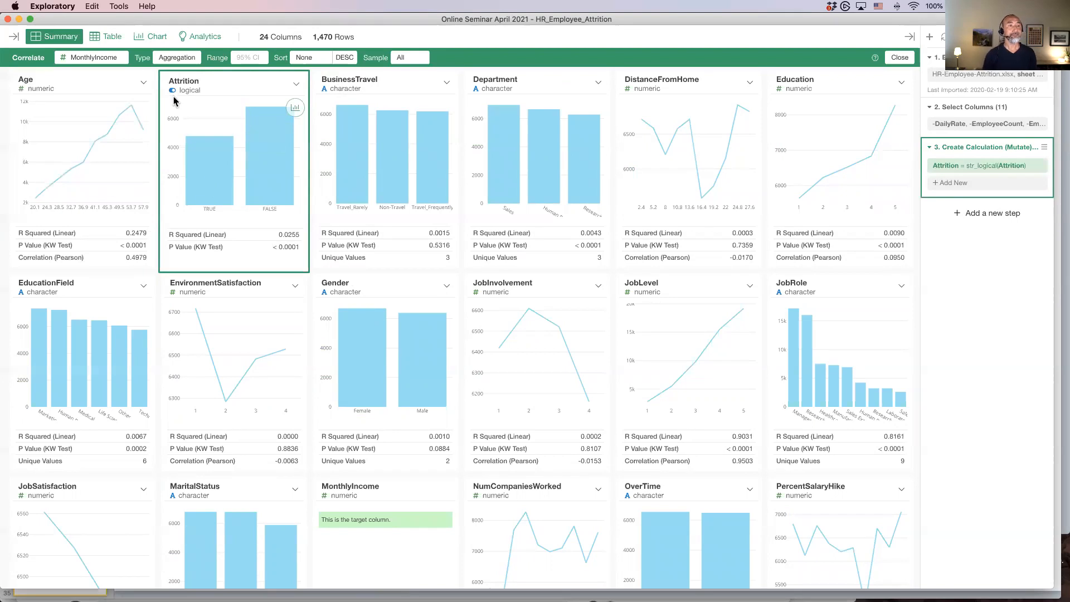
pyautogui.click(186, 60)
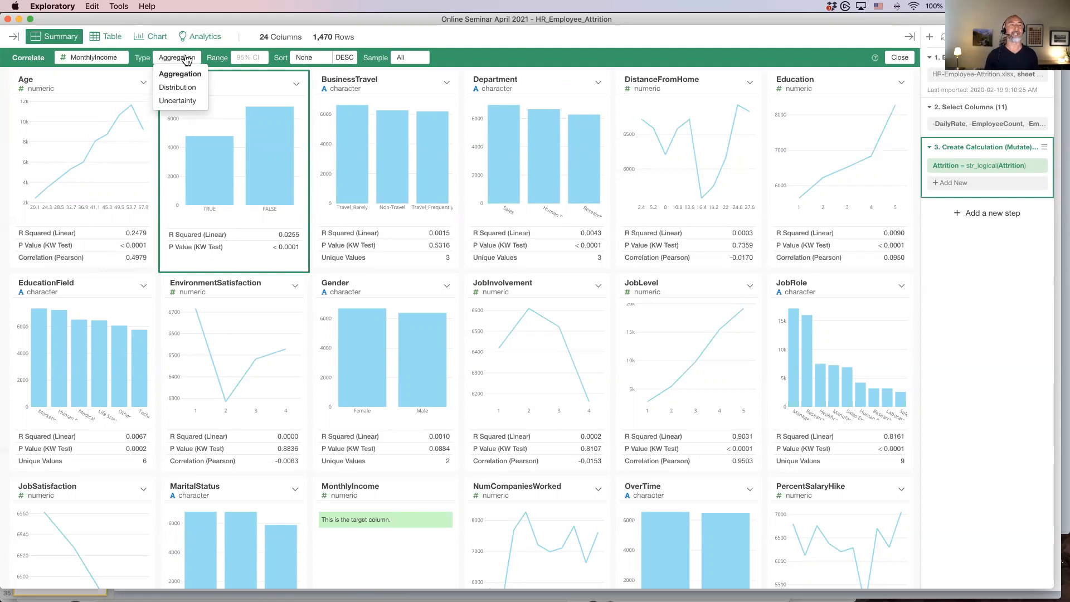
pyautogui.click(183, 87)
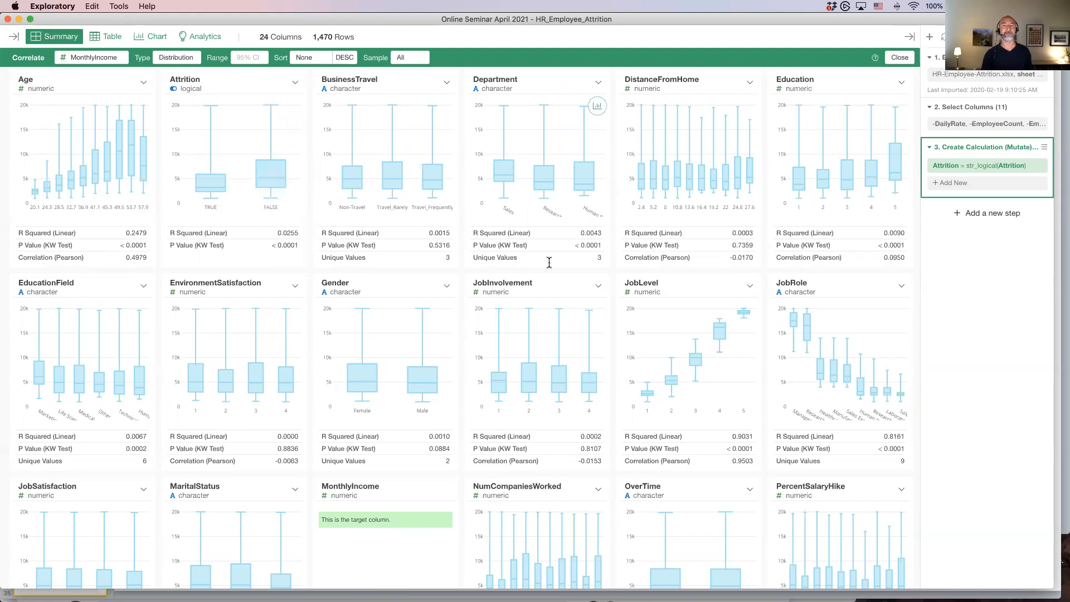
pyautogui.click(680, 291)
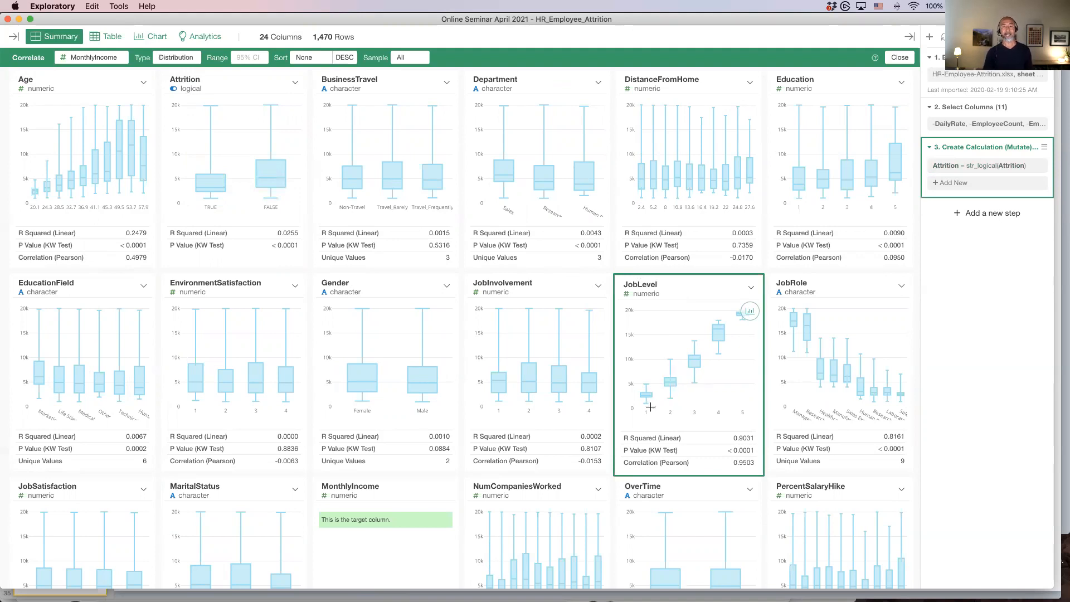
pyautogui.moveTo(647, 396)
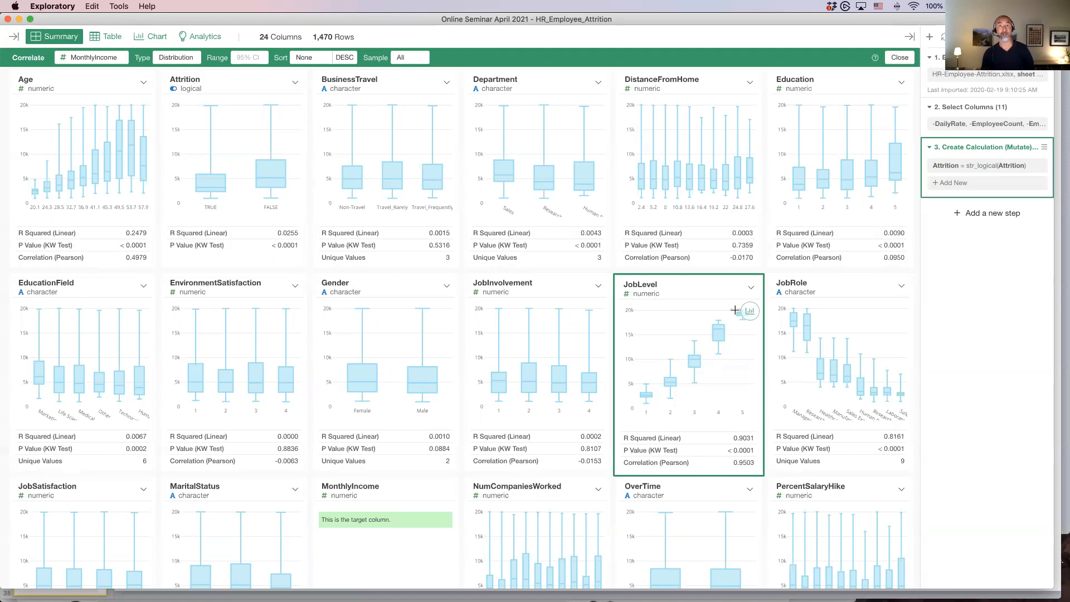
# - Set the correlation type to Uncertainty and sort the summary columns by R Squared
pyautogui.click(170, 58)
pyautogui.click(174, 106)
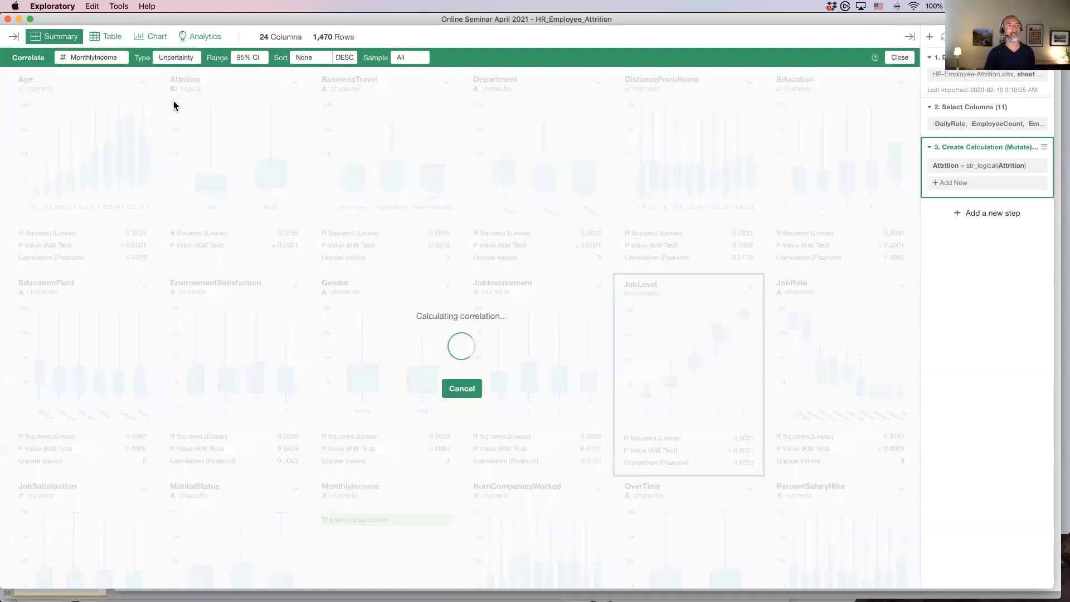
pyautogui.click(306, 57)
pyautogui.click(313, 88)
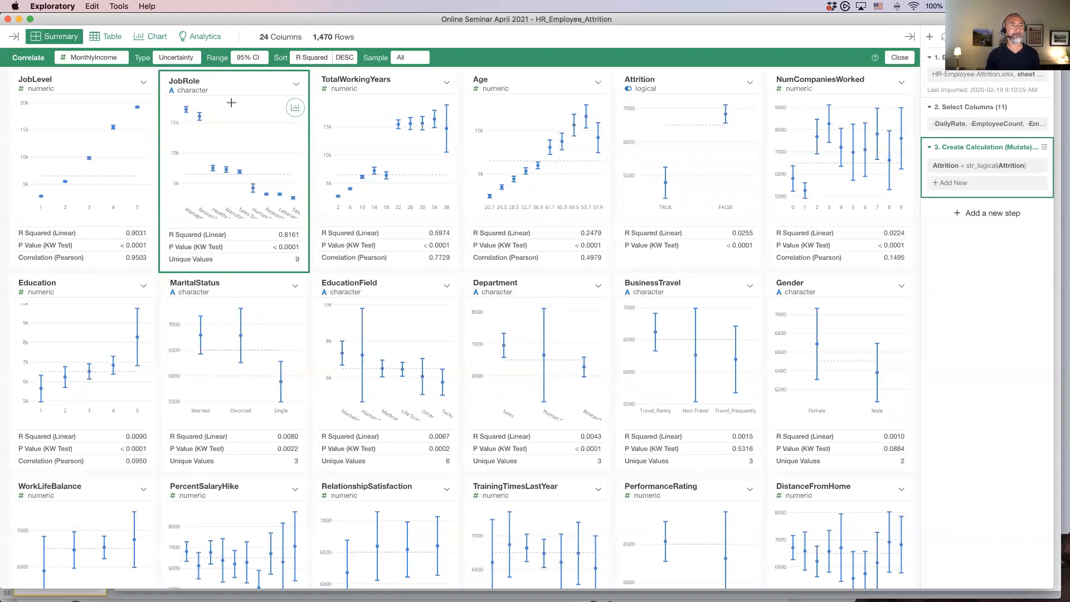
# - Zoom into the confidence intervals of the two highest-paid roles in the JobRole chart, examine them and reset the zoom
pyautogui.moveTo(203, 112)
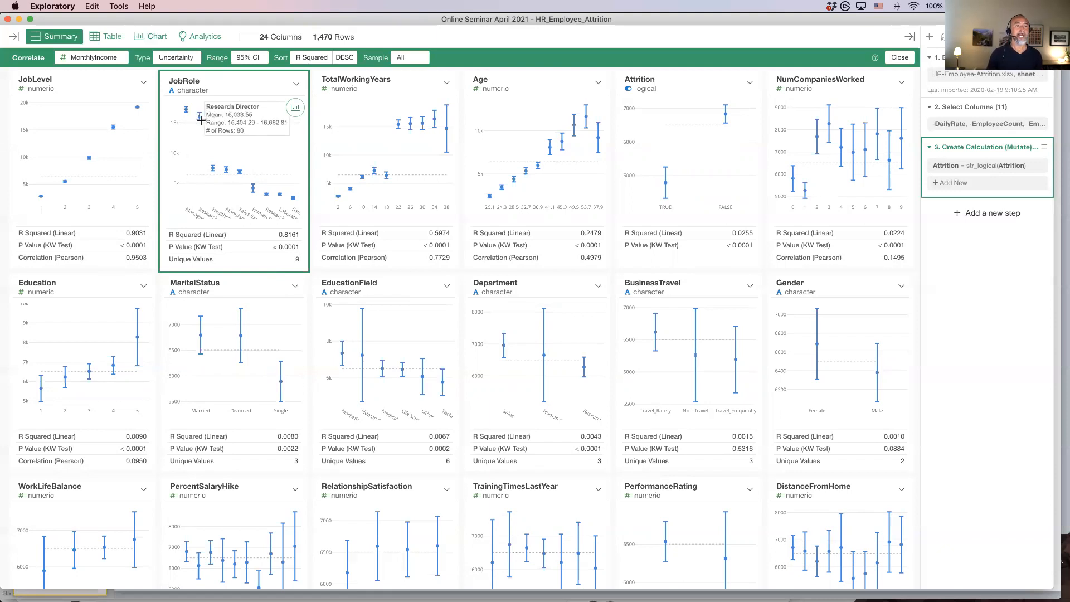
pyautogui.moveTo(199, 126); pyautogui.dragTo(198, 104)
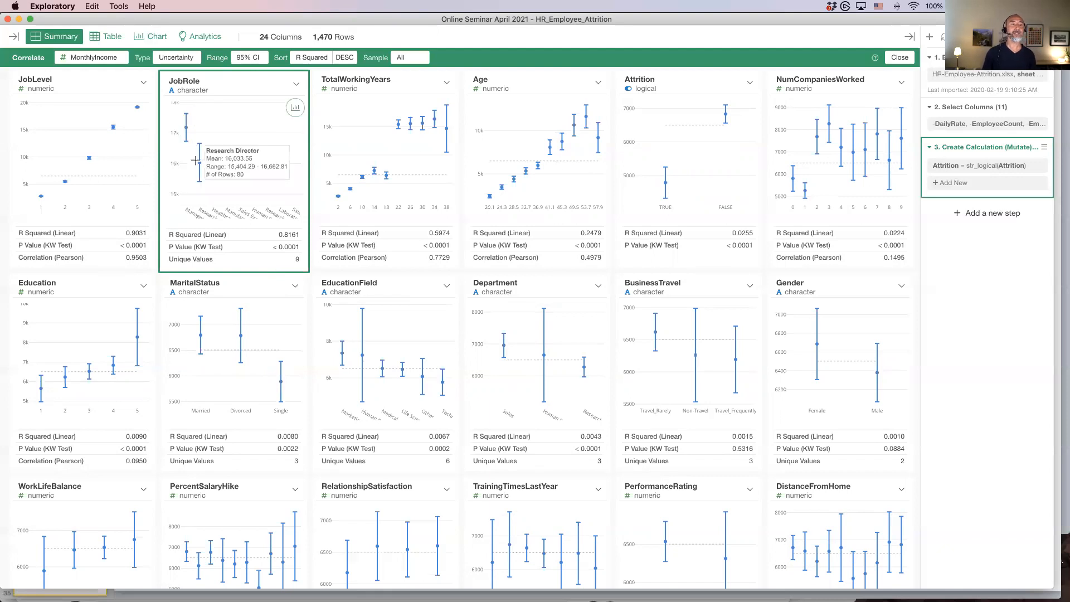
pyautogui.moveTo(199, 165)
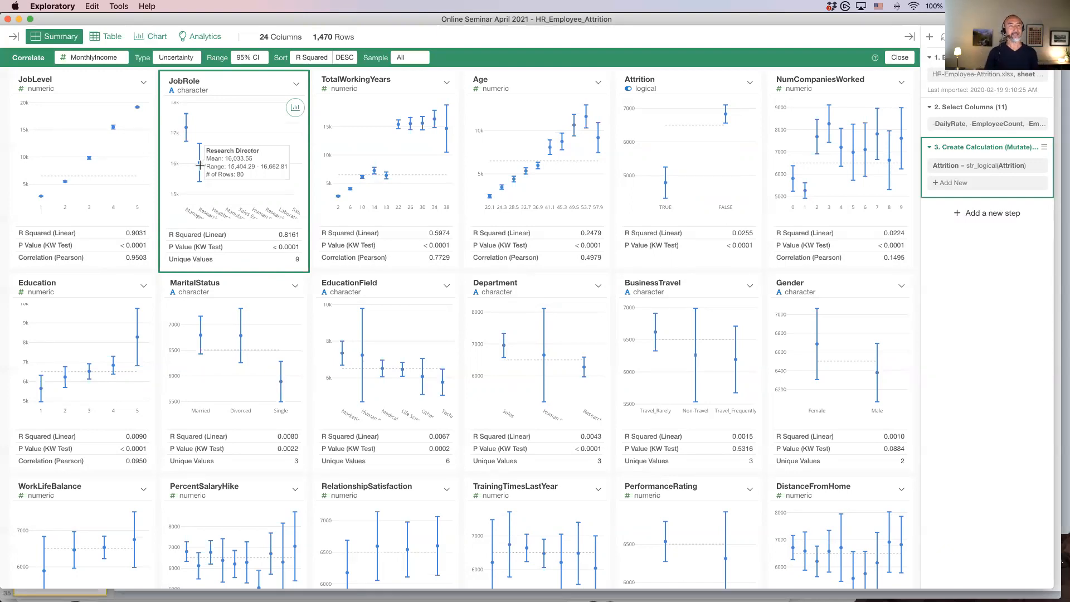
pyautogui.doubleClick(235, 124)
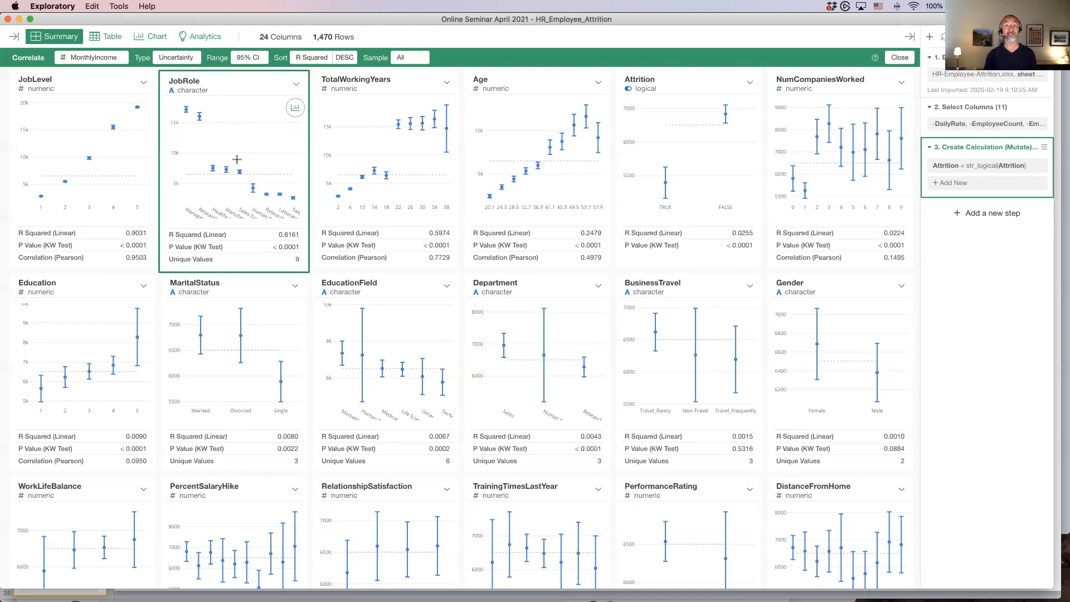
pyautogui.moveTo(536, 358)
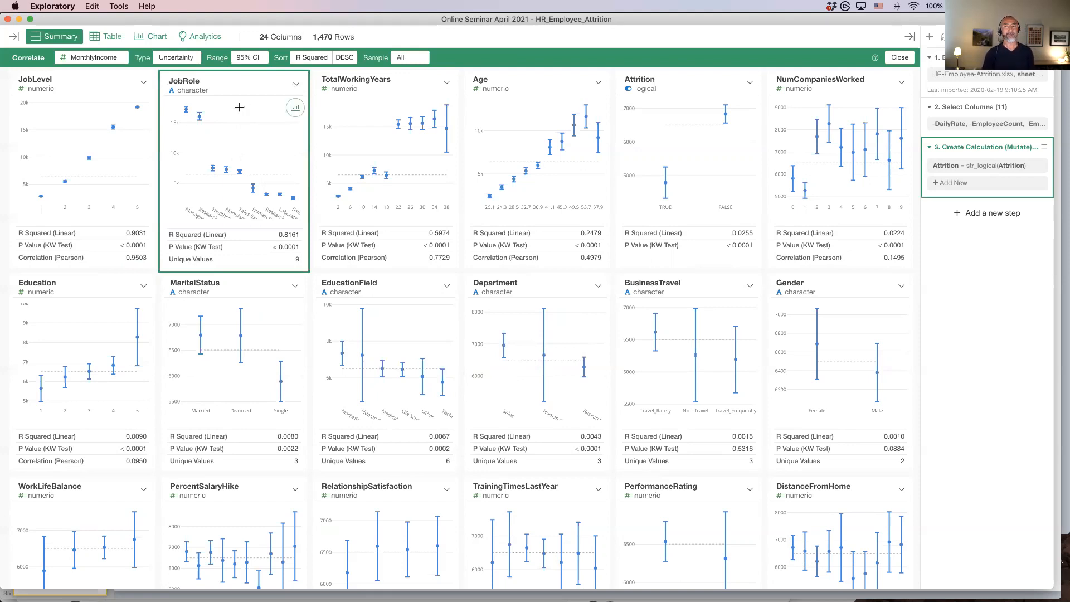
# - Change the correlation target column to Attrition and sort the summary columns by AUC
pyautogui.click(177, 58)
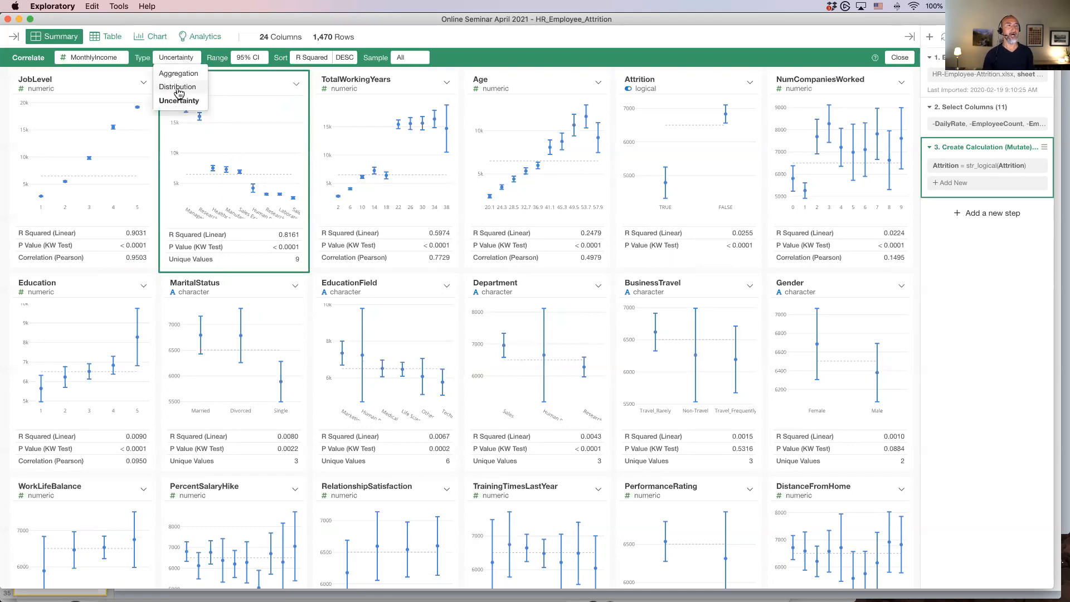
pyautogui.click(98, 58)
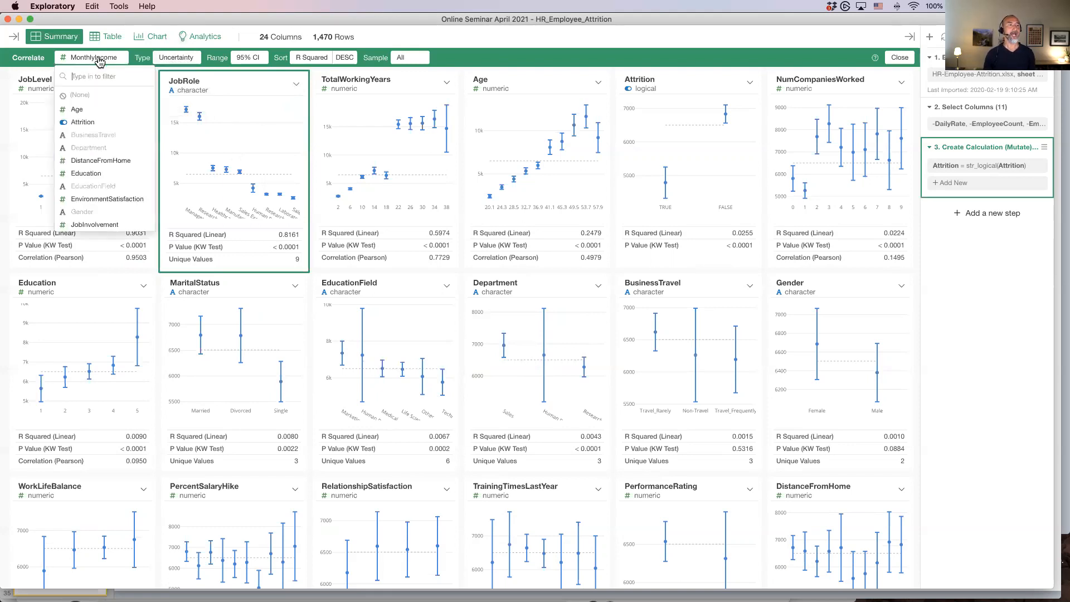
pyautogui.click(95, 123)
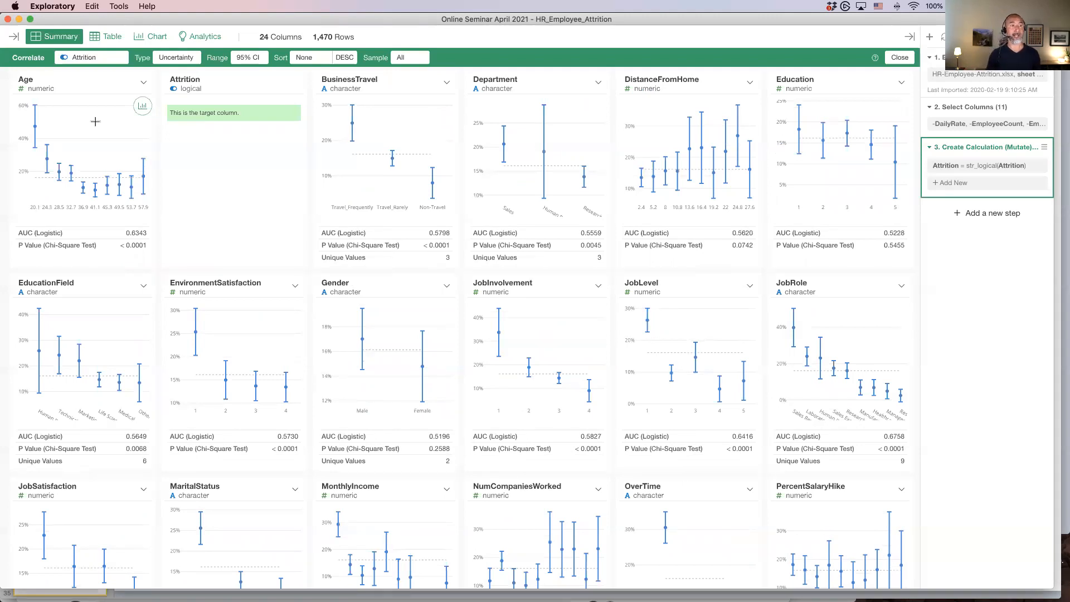
pyautogui.click(304, 58)
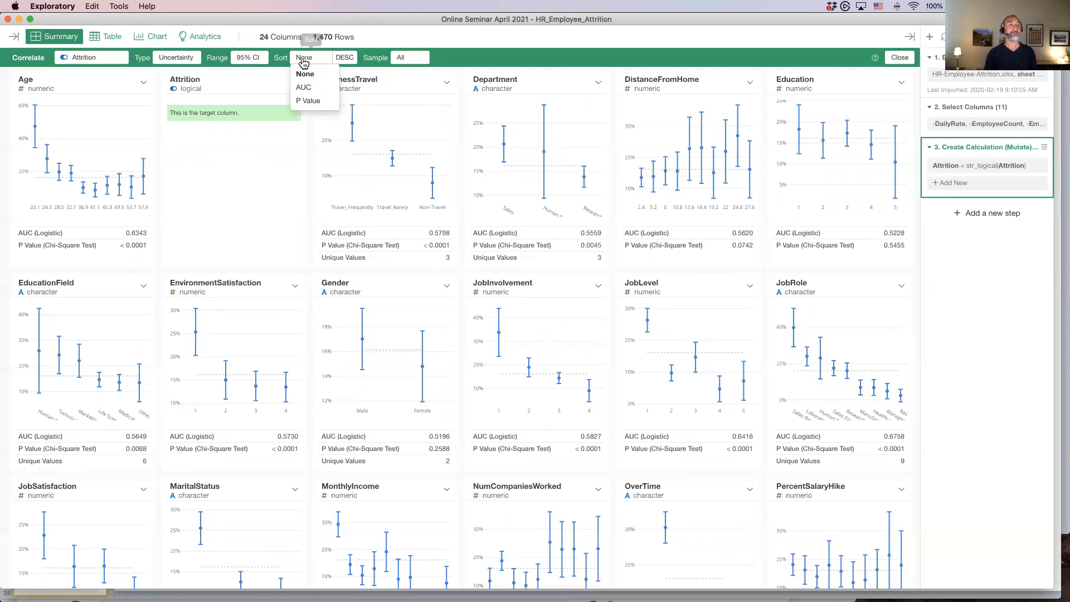
pyautogui.click(318, 89)
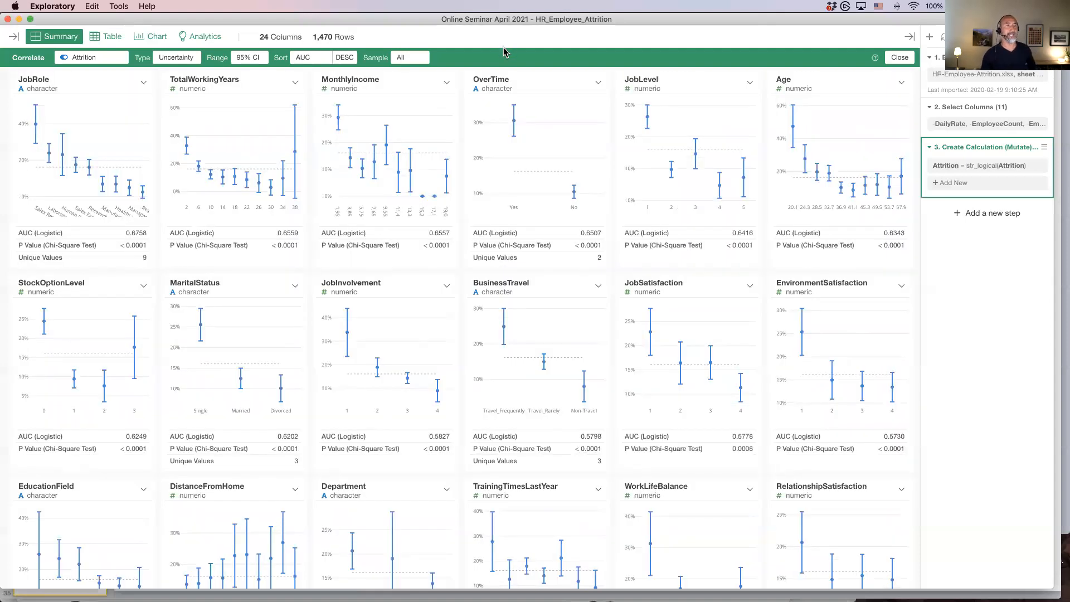
# - Set the correlation type to Aggregation for the Attrition target and close the correlation mode
pyautogui.click(185, 61)
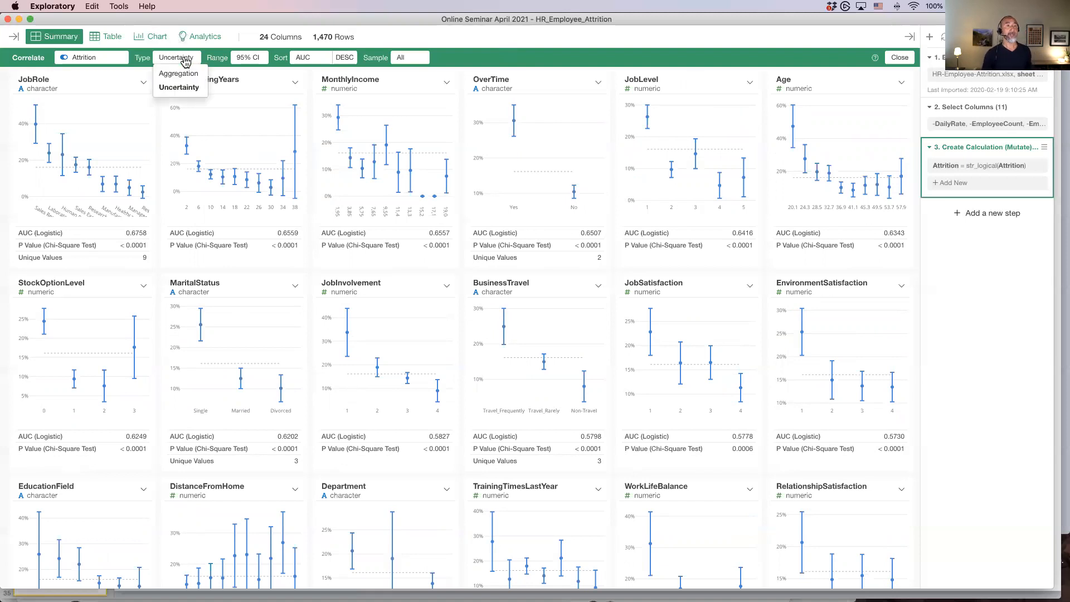
pyautogui.click(183, 72)
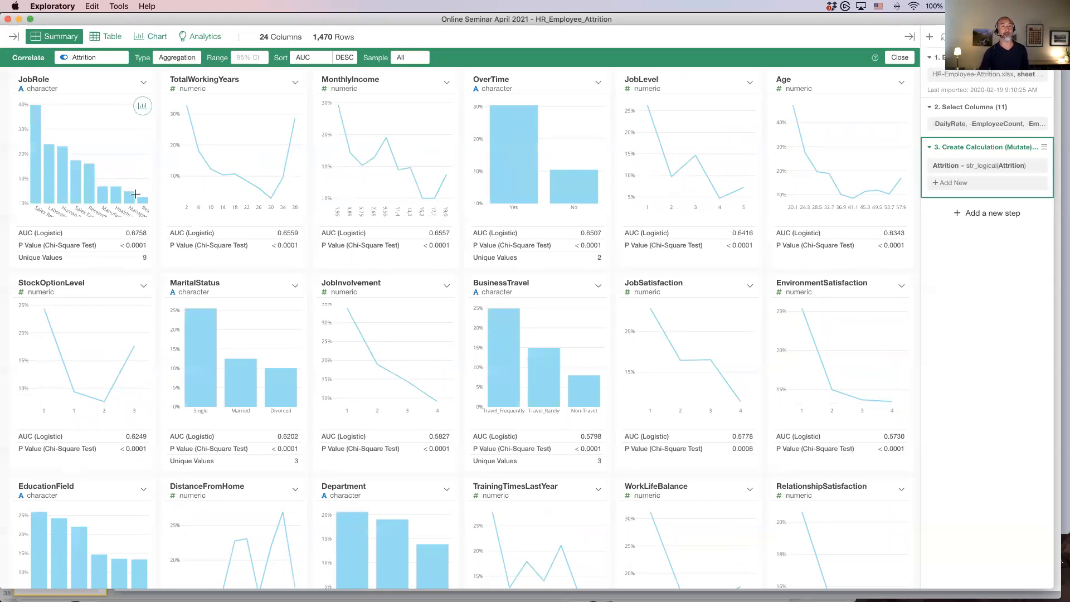
pyautogui.click(172, 59)
pyautogui.click(171, 59)
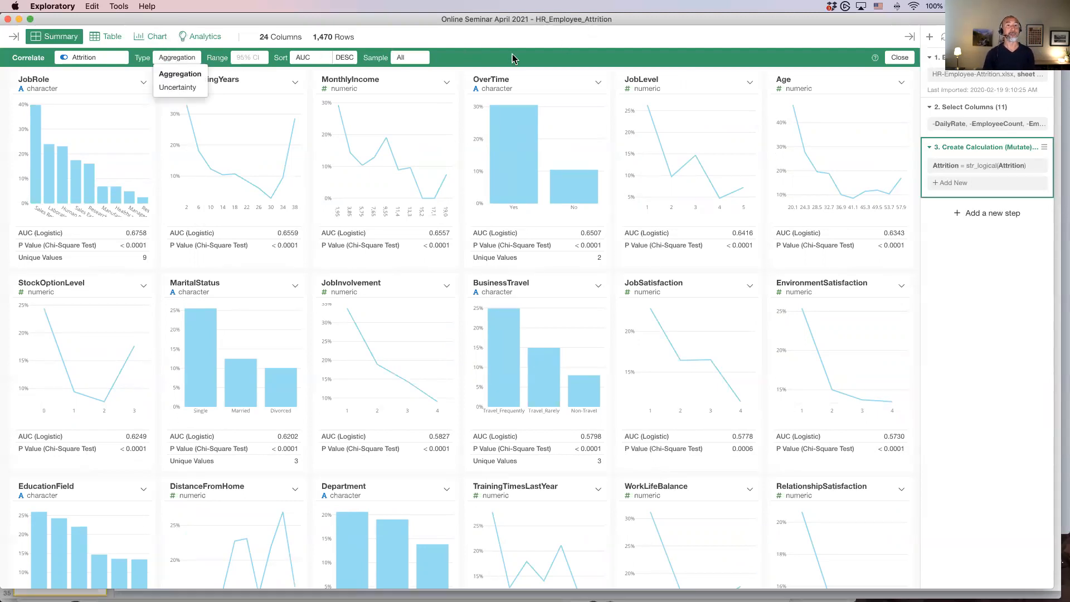
pyautogui.click(898, 58)
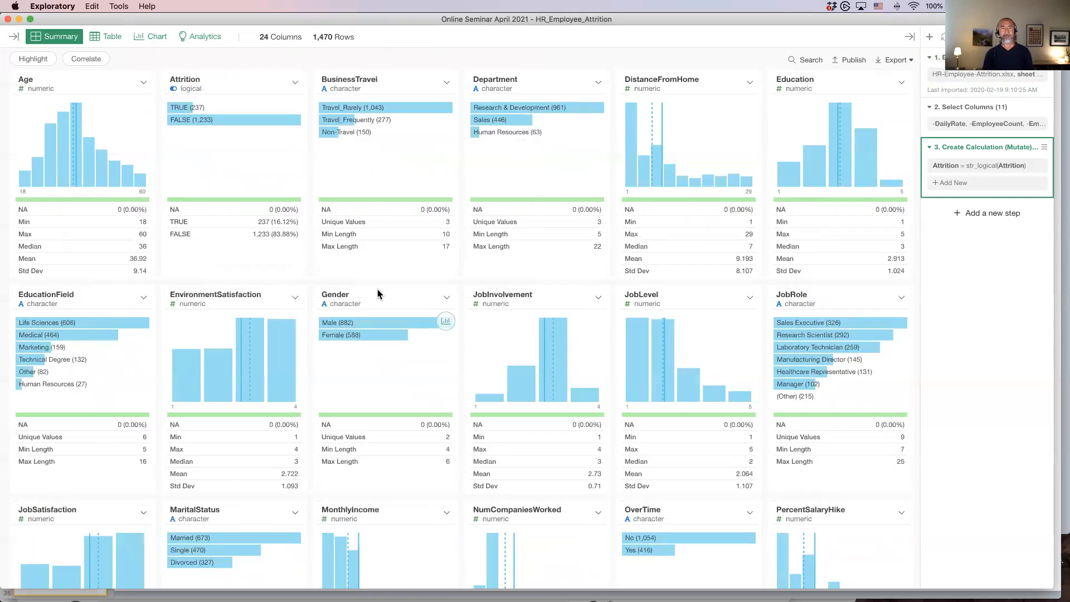
# - Switch to Keynote and show the Analytics slide
pyautogui.press('super+Tab')
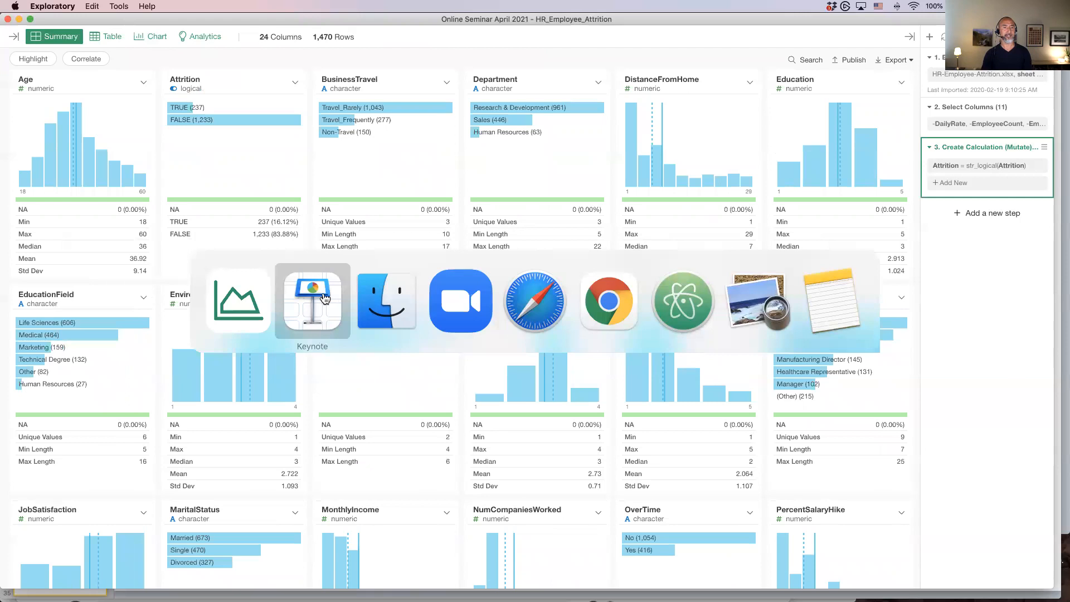
pyautogui.scroll(-8, 47, 306)
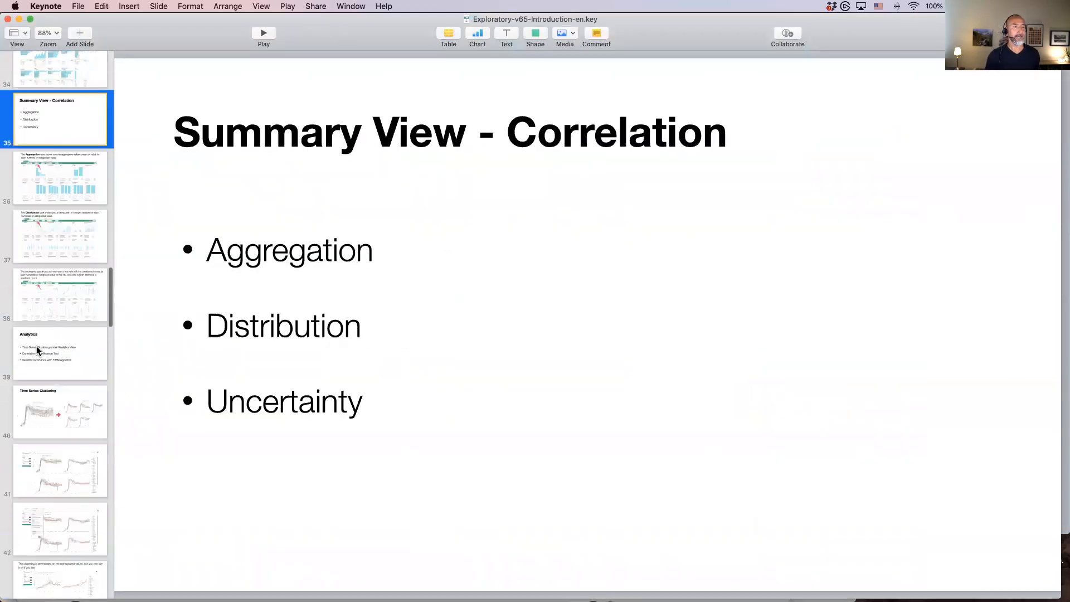
pyautogui.scroll(-3, 49, 279)
pyautogui.click(49, 265)
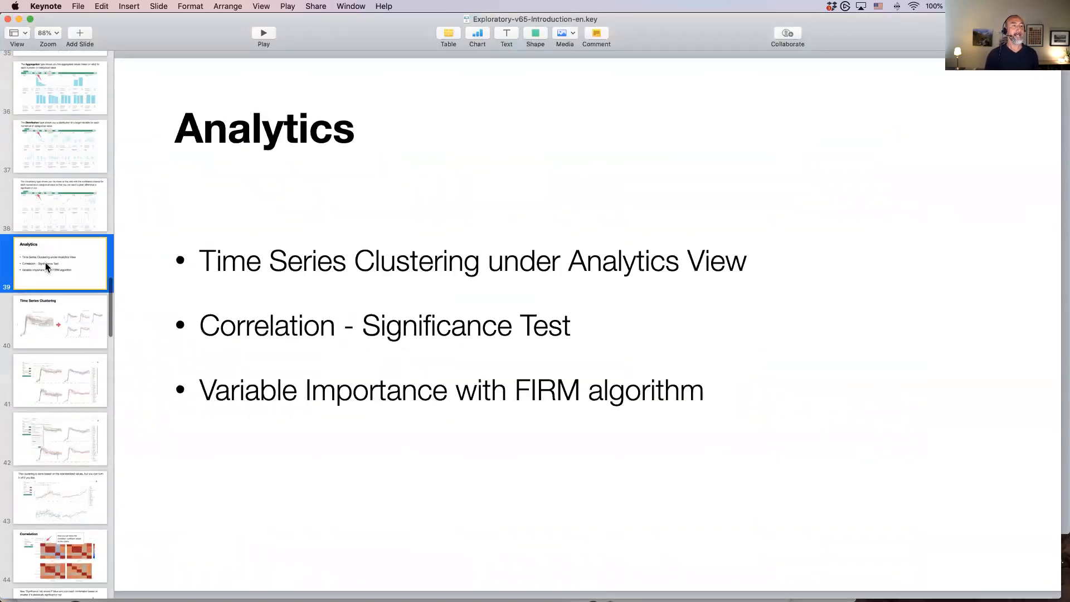
# - Show the Time Series Clustering slide with the lockdown stringency charts
pyautogui.scroll(-3, 48, 267)
pyautogui.scroll(-2, 46, 267)
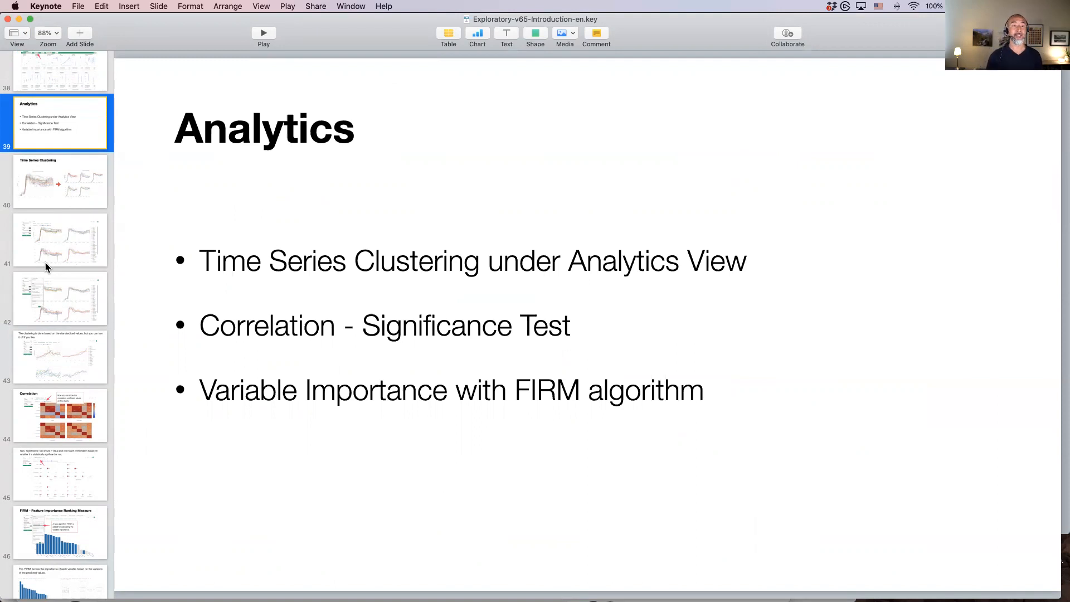
pyautogui.press('super+Tab')
pyautogui.press('super+shift+Tab')
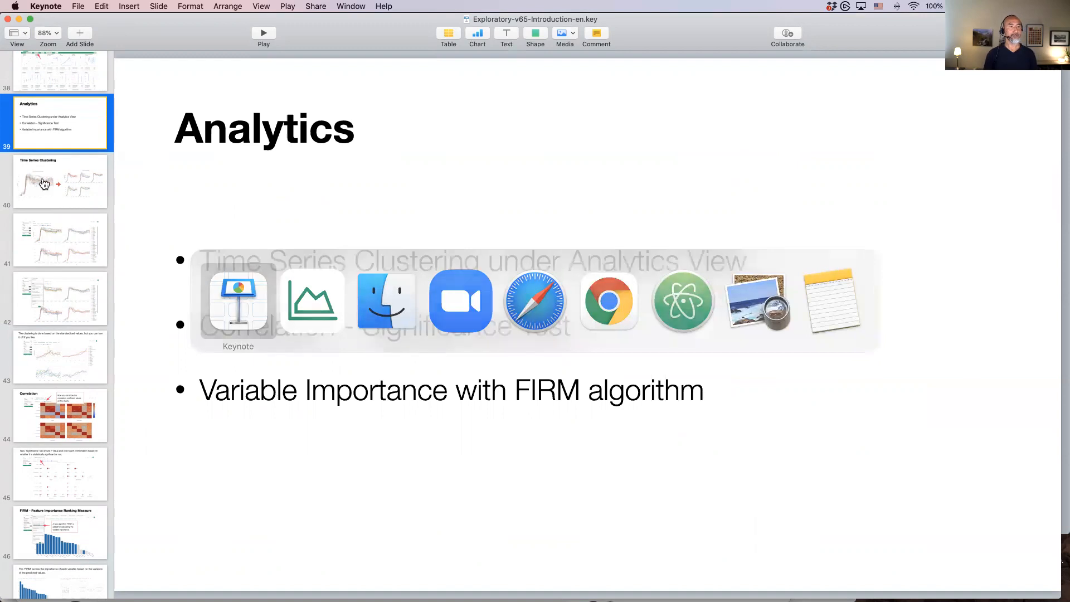
pyautogui.click(44, 183)
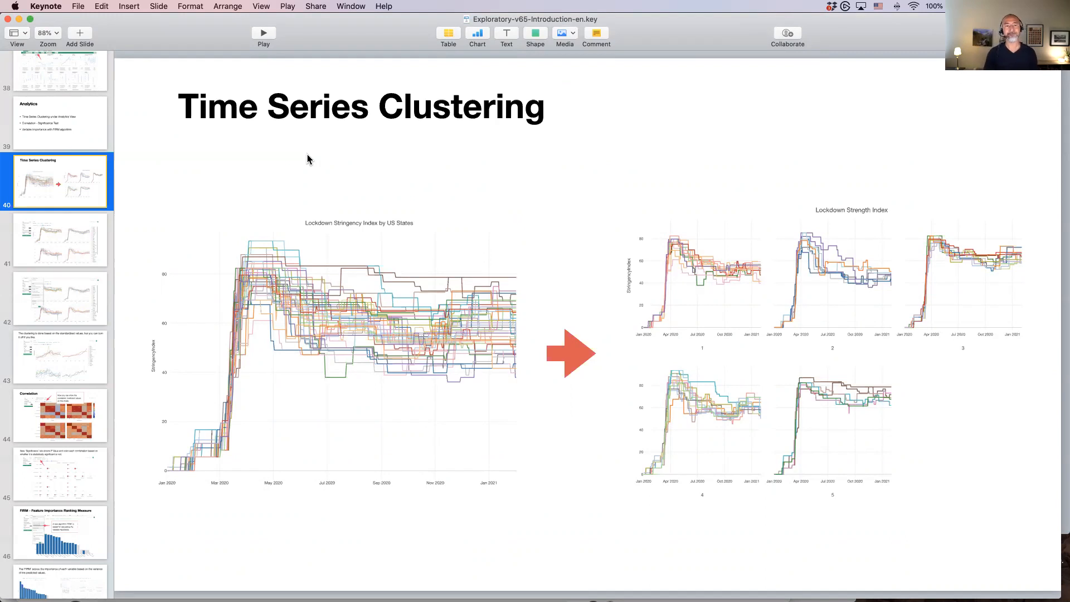
# - Switch back to Exploratory, show the sidebar and open the Livestock_Production data frame
pyautogui.press('super+Tab')
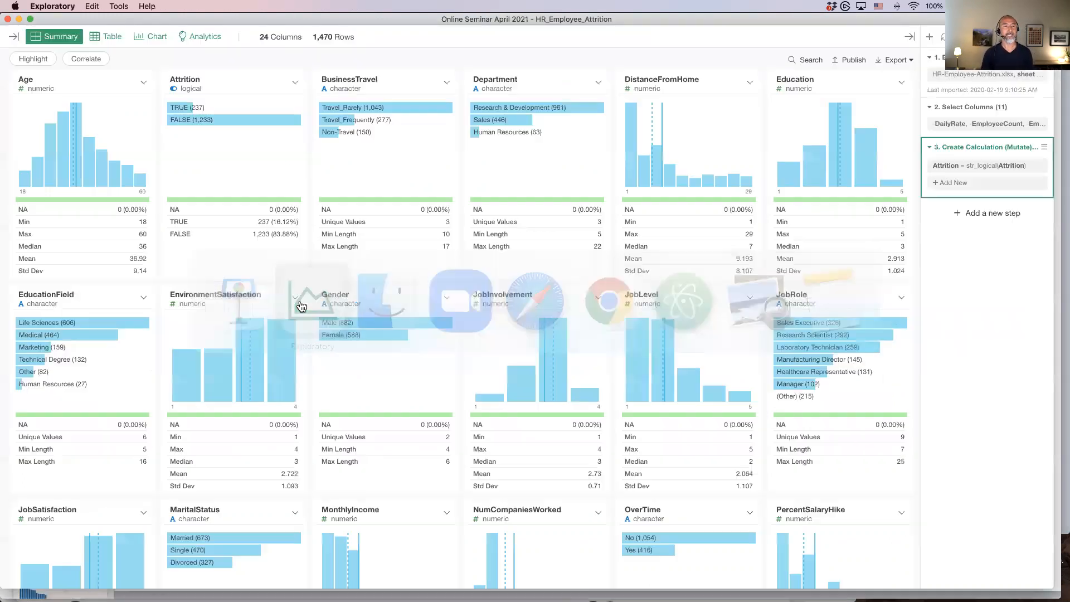
pyautogui.click(14, 40)
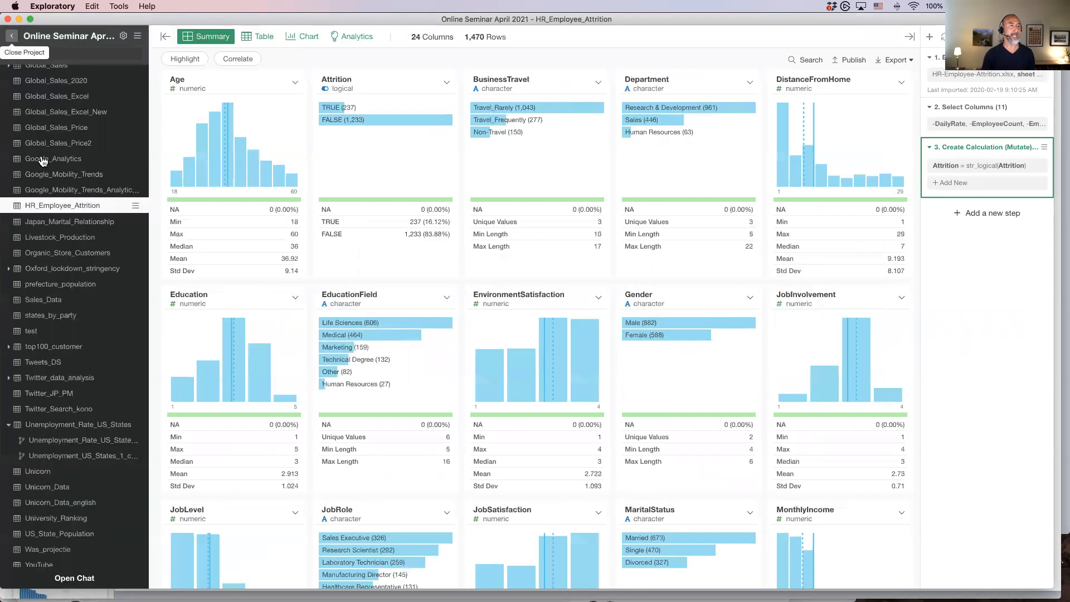
pyautogui.scroll(-5, 61, 343)
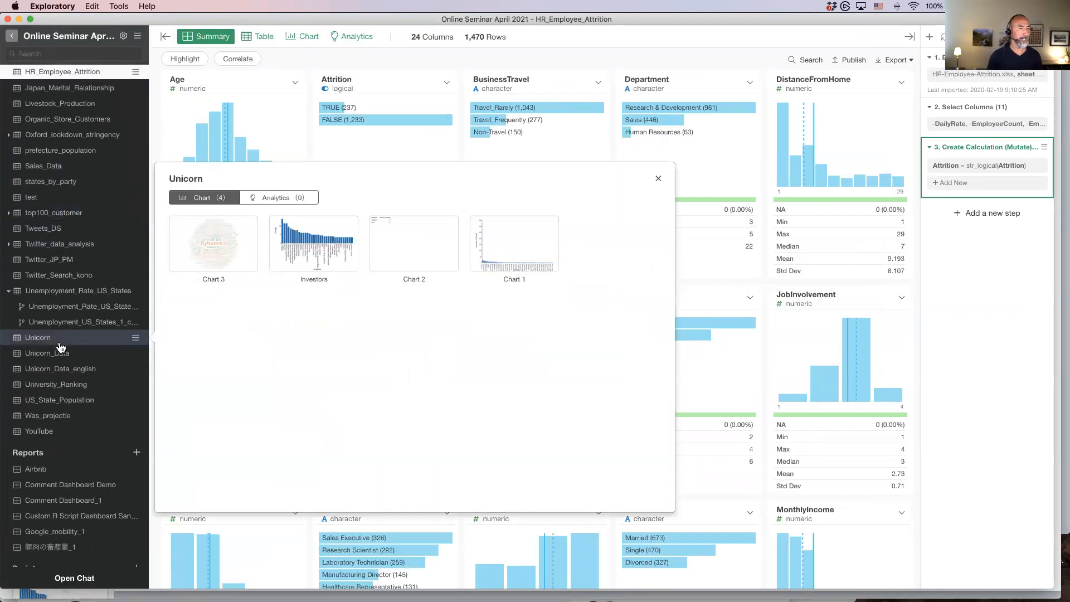
pyautogui.moveTo(92, 251)
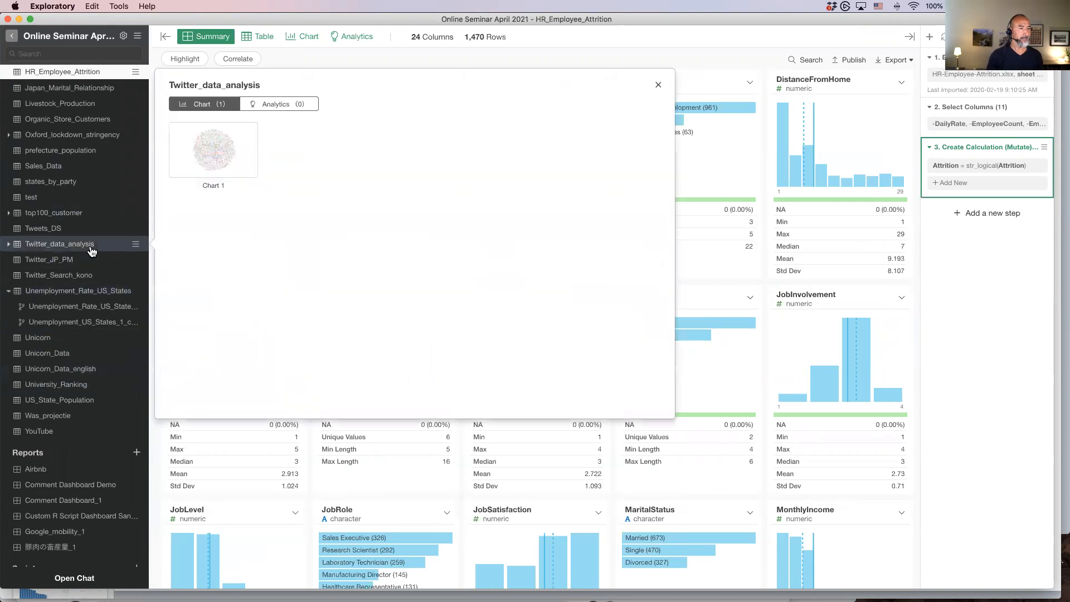
pyautogui.scroll(4, 92, 251)
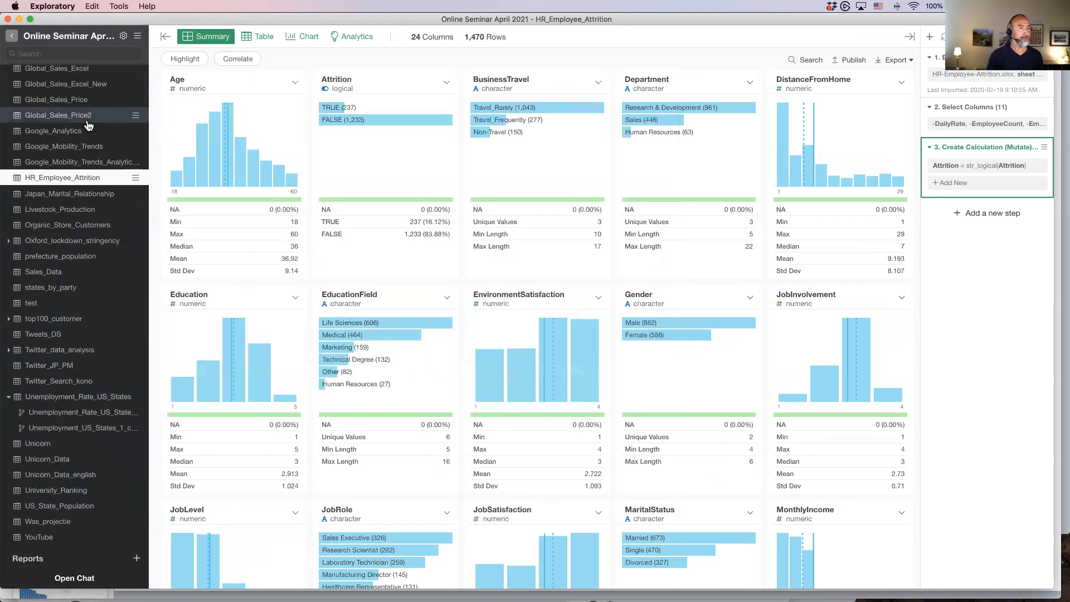
pyautogui.click(67, 211)
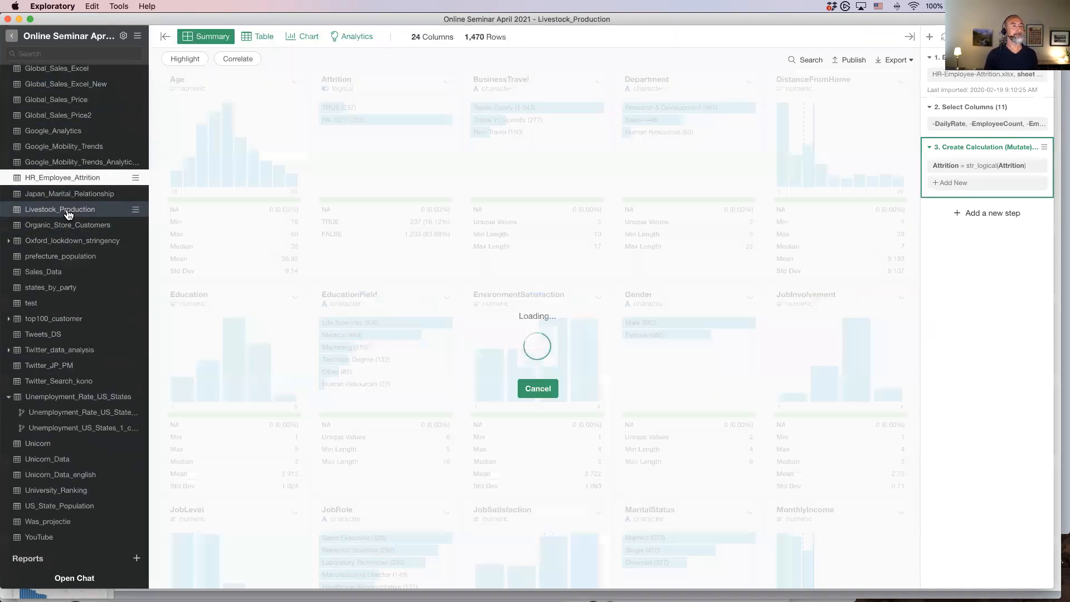
# - Examine the Area, Item and value columns in the Livestock_Production table
pyautogui.scroll(5, 67, 214)
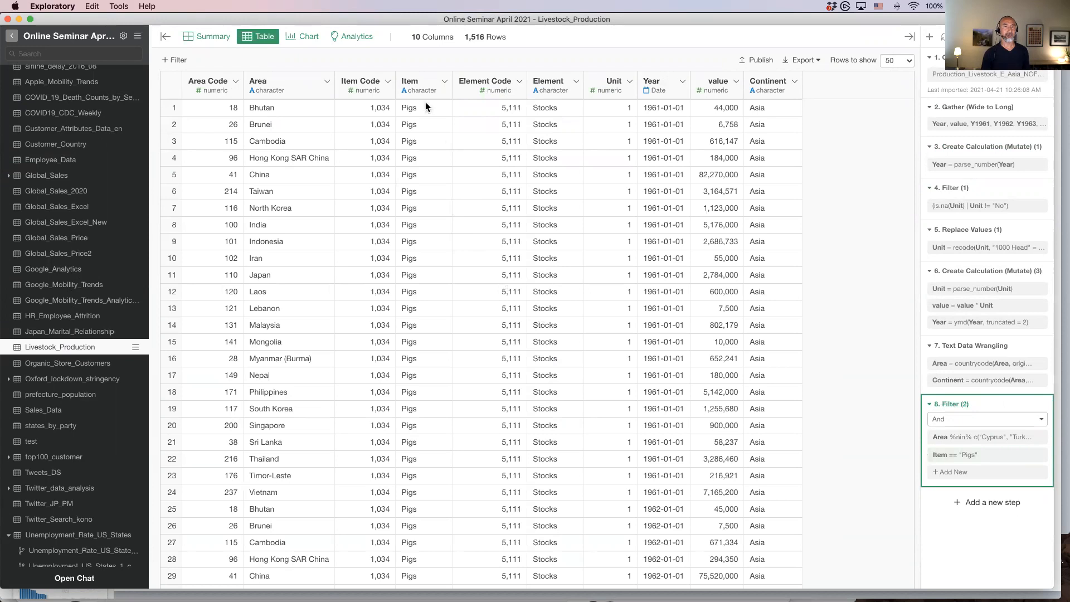
pyautogui.click(276, 100)
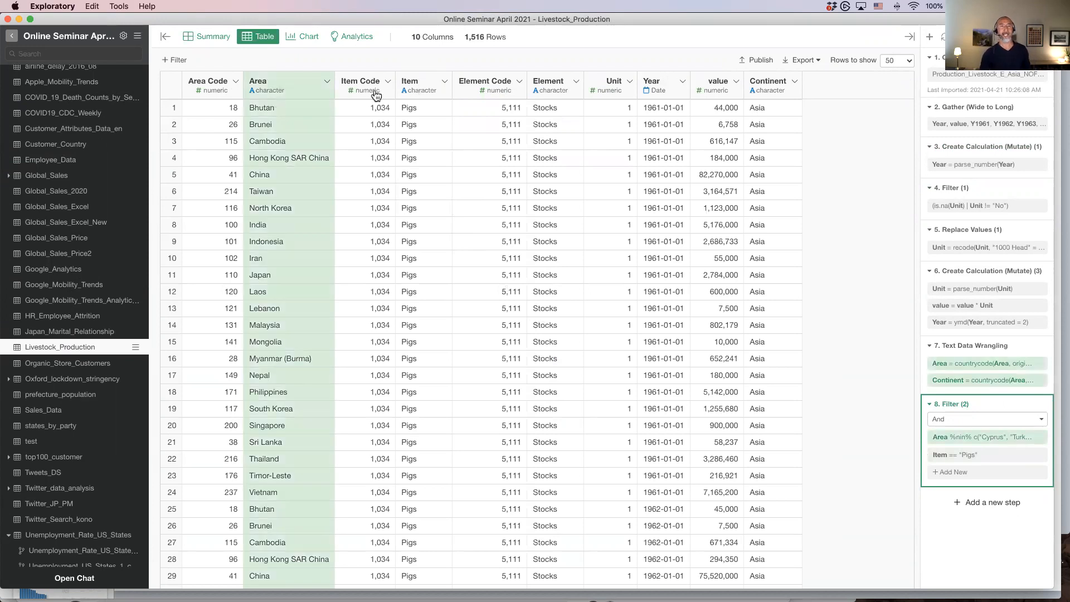
pyautogui.click(422, 92)
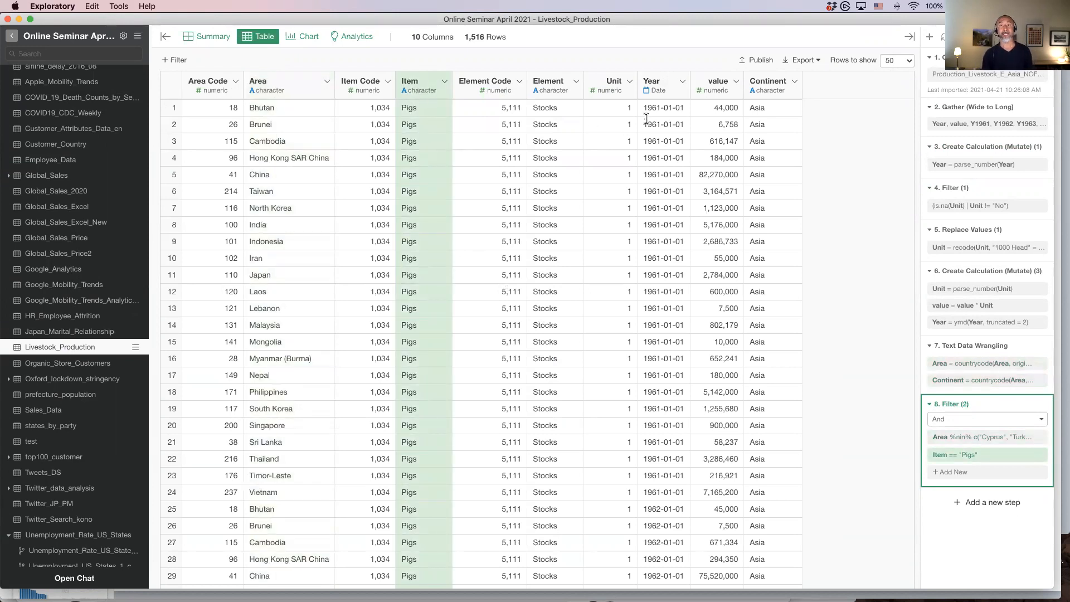
pyautogui.click(720, 89)
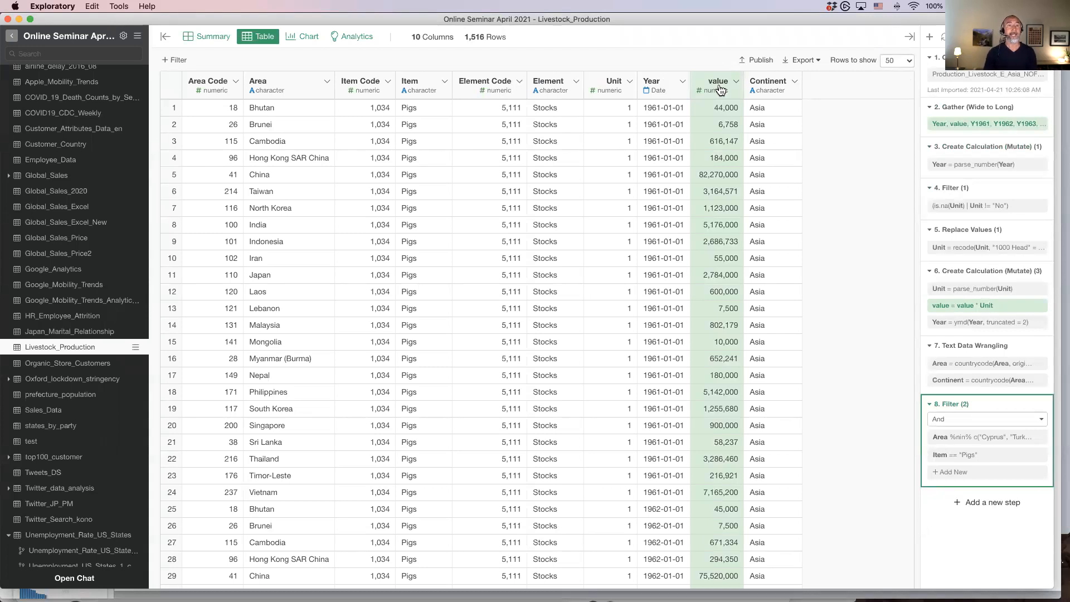
# - Show the line chart of value by Year with the sidebar hidden, colored by Area and zoomed to the lines below China's
pyautogui.click(295, 40)
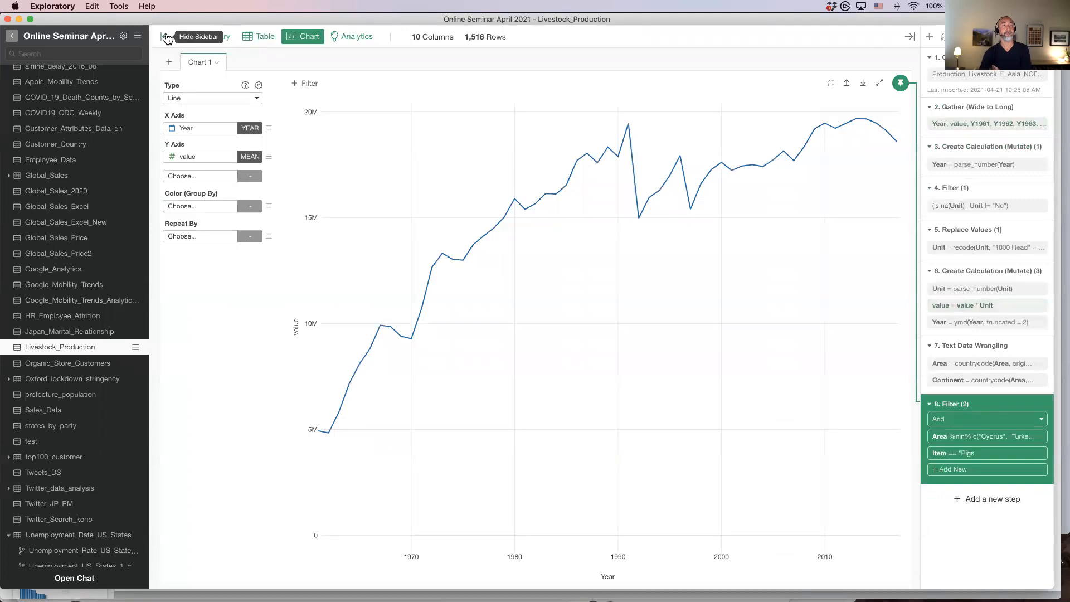
pyautogui.click(167, 38)
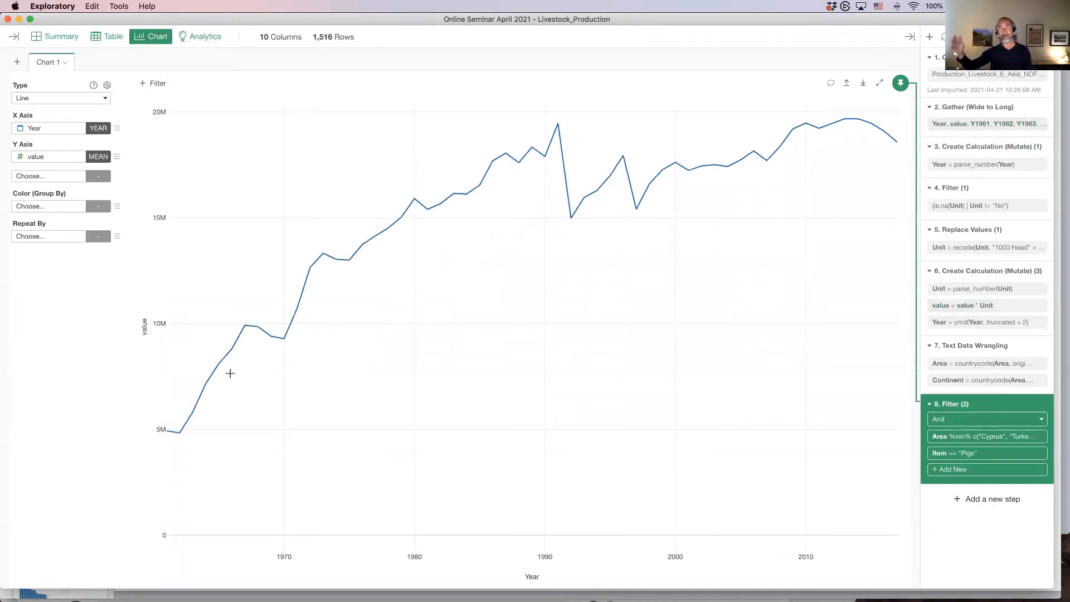
pyautogui.click(57, 207)
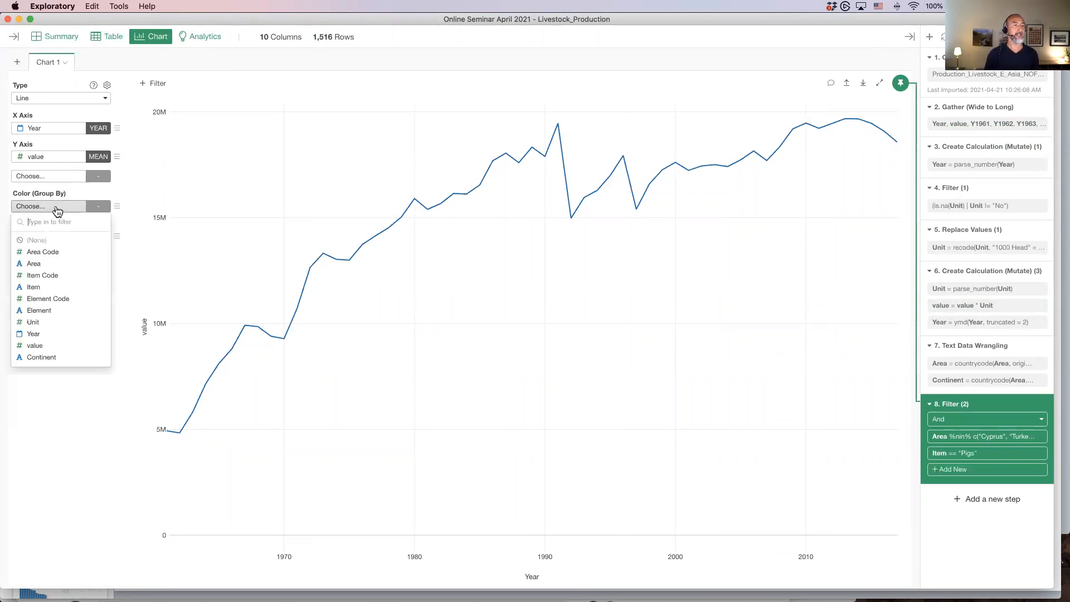
pyautogui.click(56, 264)
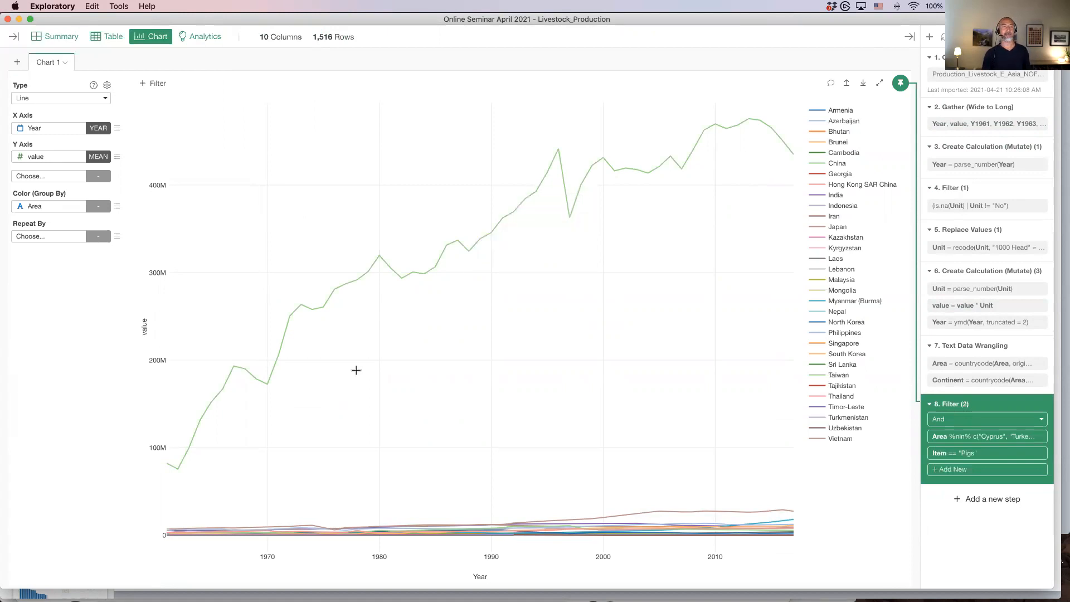
pyautogui.moveTo(555, 149)
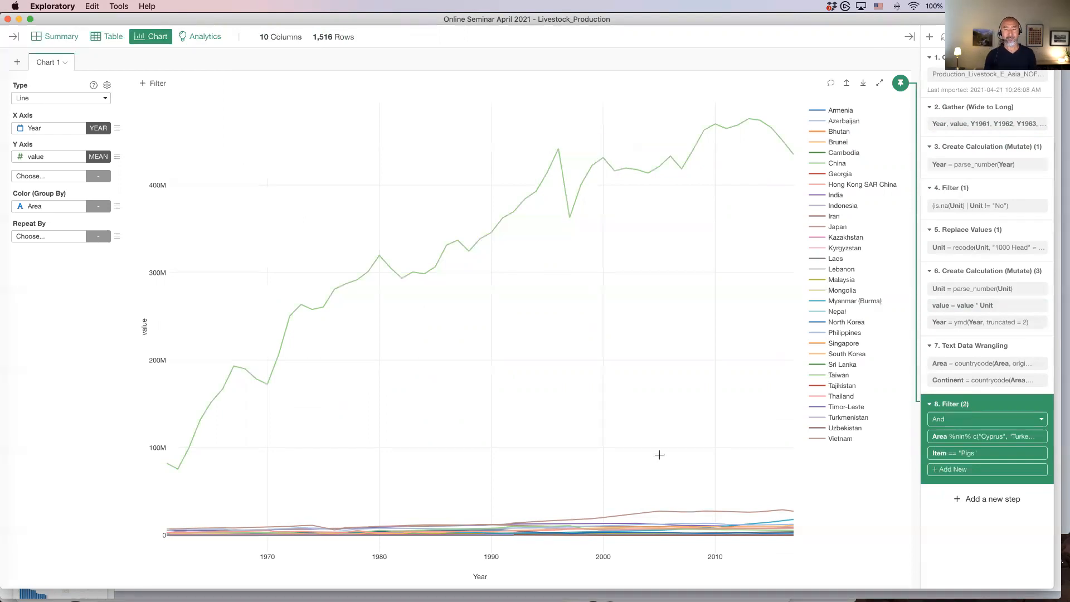
pyautogui.moveTo(662, 500); pyautogui.dragTo(663, 536)
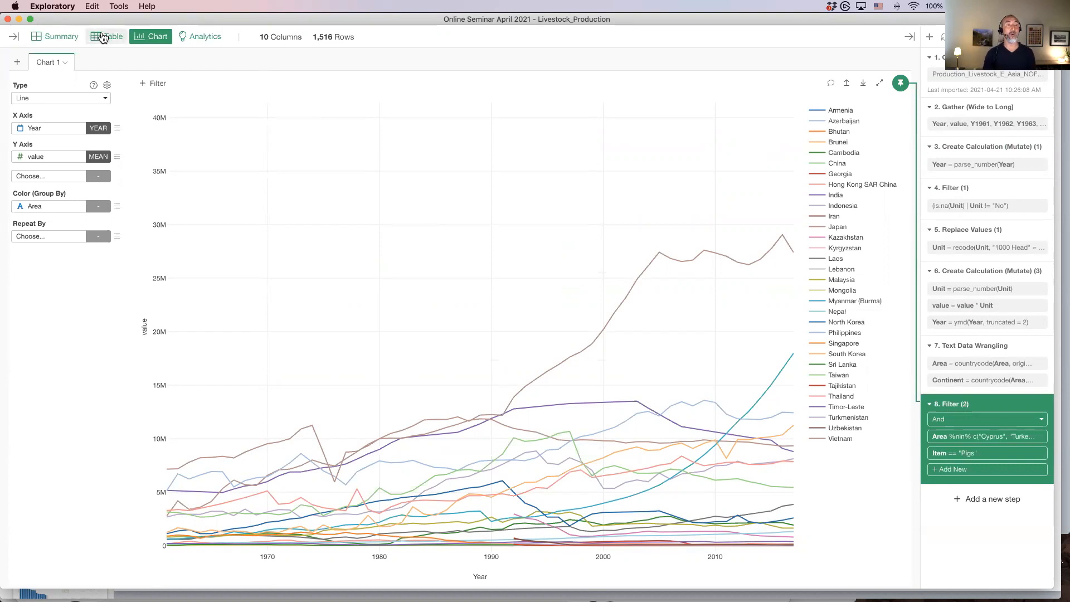
# - Return to the table and check the analytics options of the Area and value columns for Time Series Clustering
pyautogui.click(102, 37)
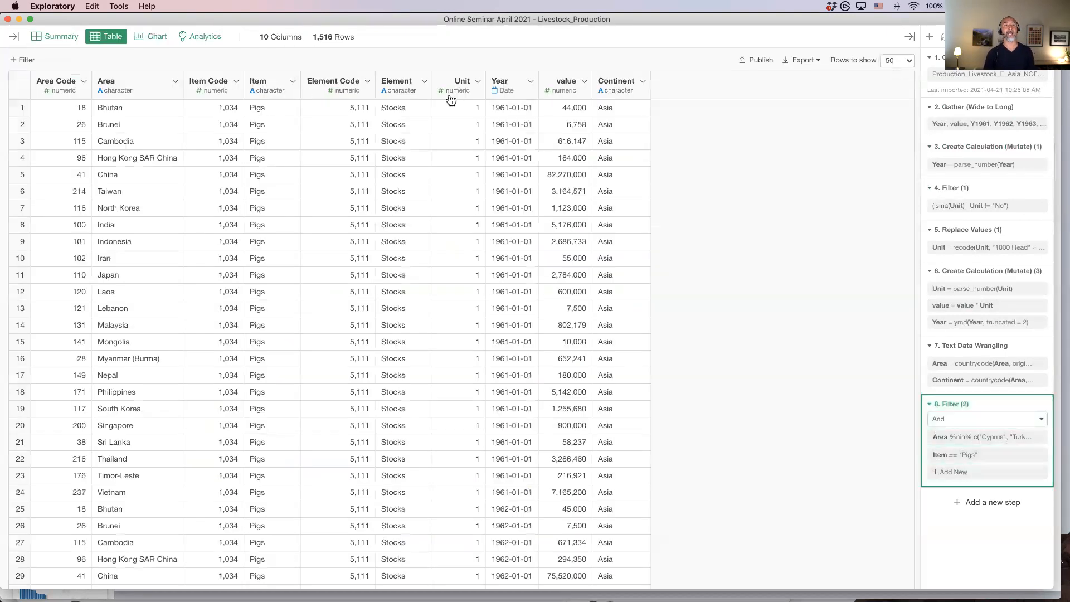
pyautogui.click(175, 82)
pyautogui.moveTo(224, 391)
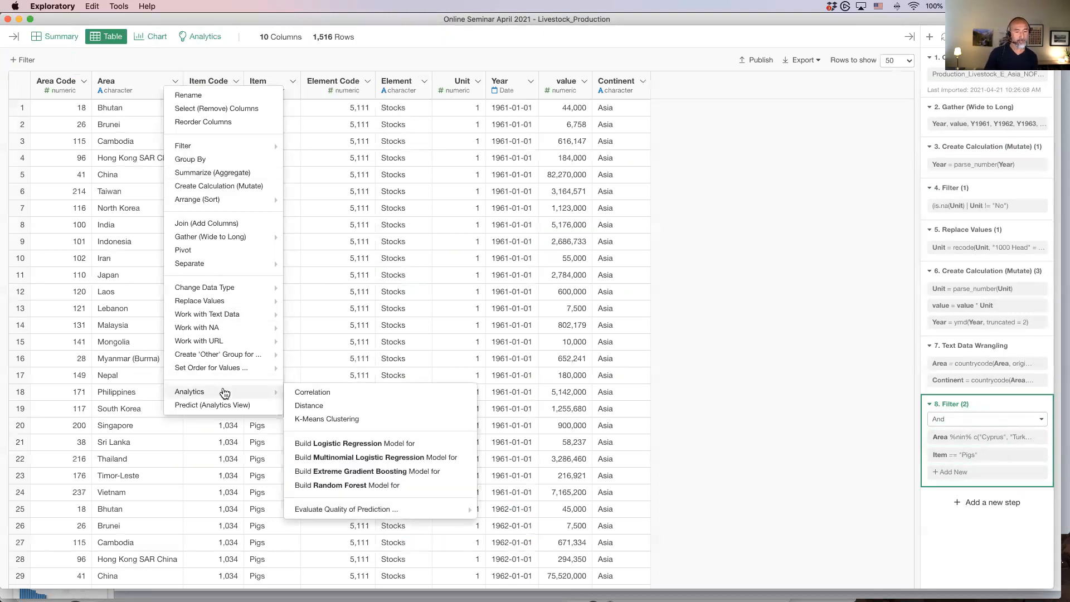
pyautogui.click(307, 64)
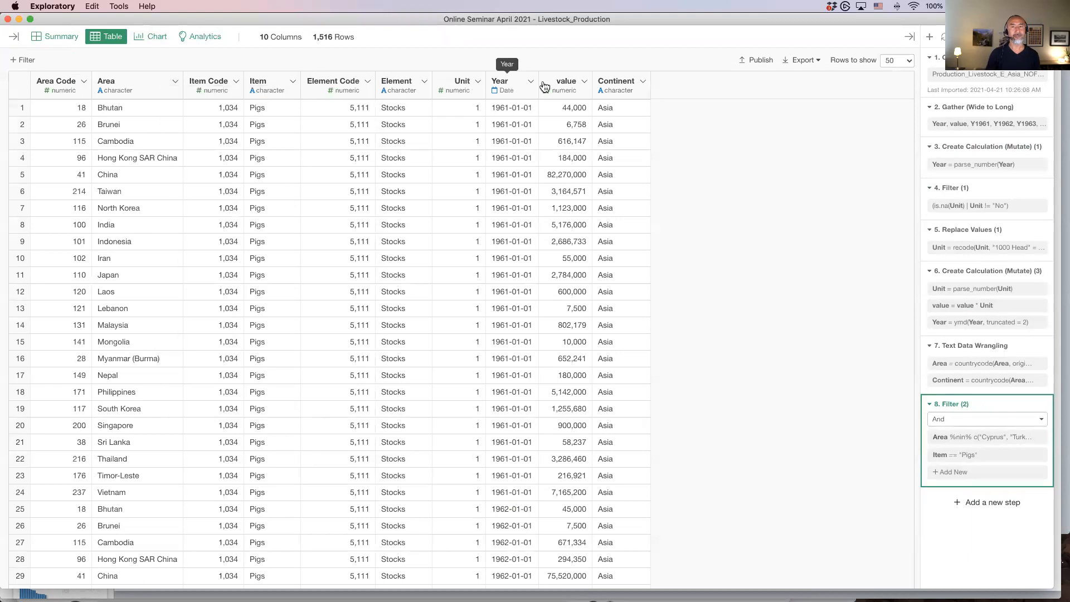
pyautogui.click(585, 84)
pyautogui.moveTo(626, 394)
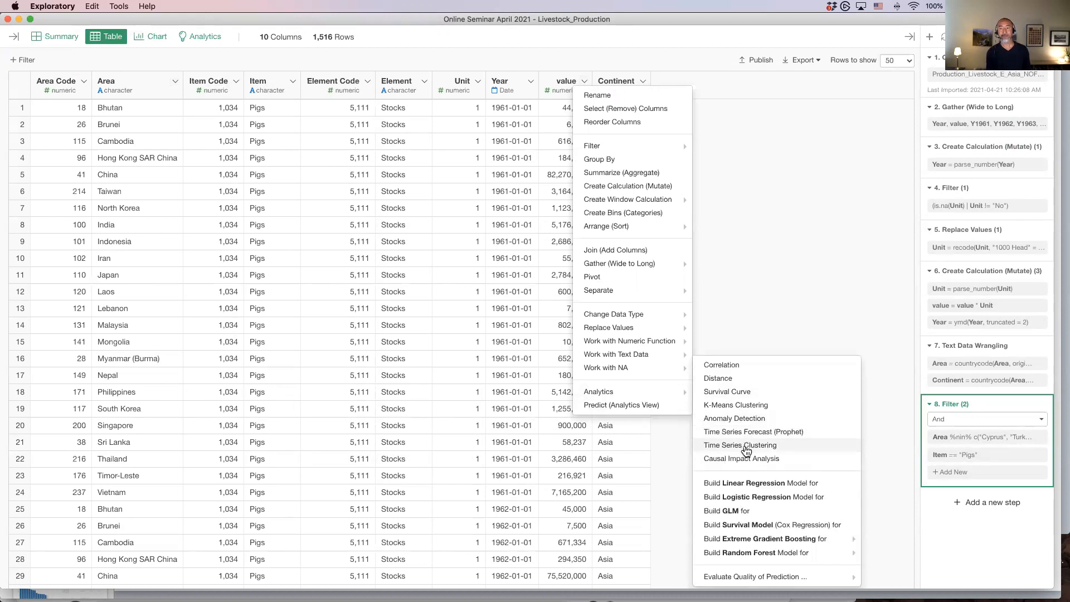
pyautogui.click(754, 247)
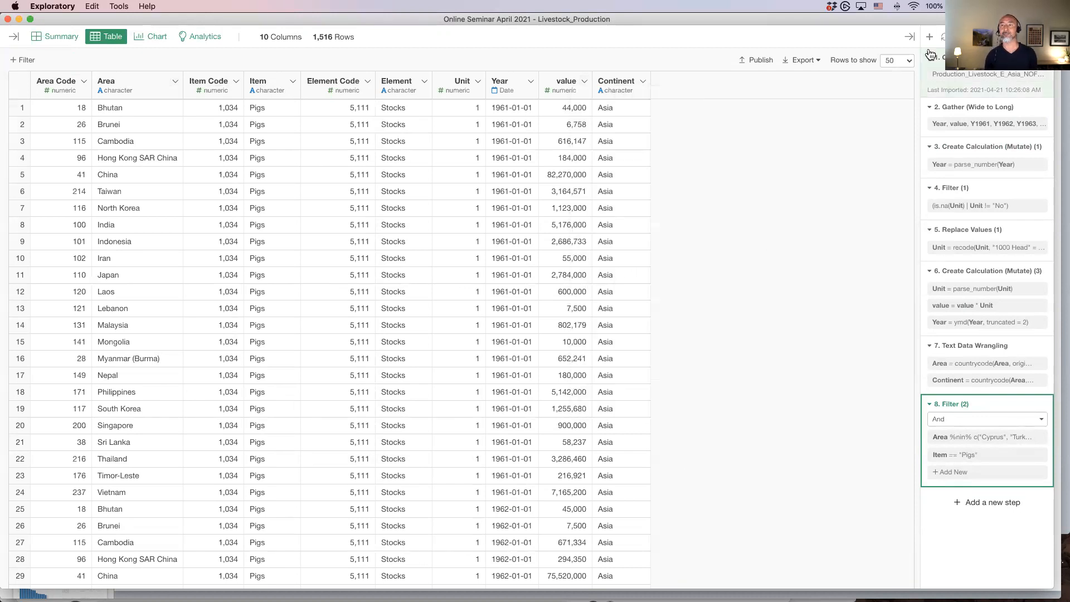
# - Show Time Series Clustering among the Run Analytics options for new data wrangling steps
pyautogui.click(930, 38)
pyautogui.moveTo(929, 366)
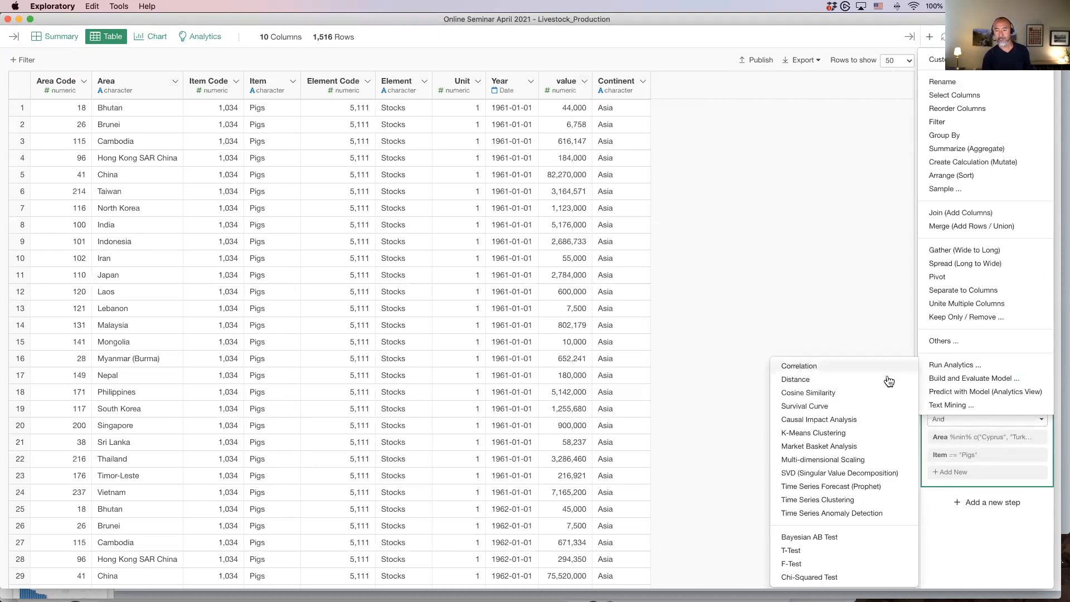
pyautogui.click(712, 229)
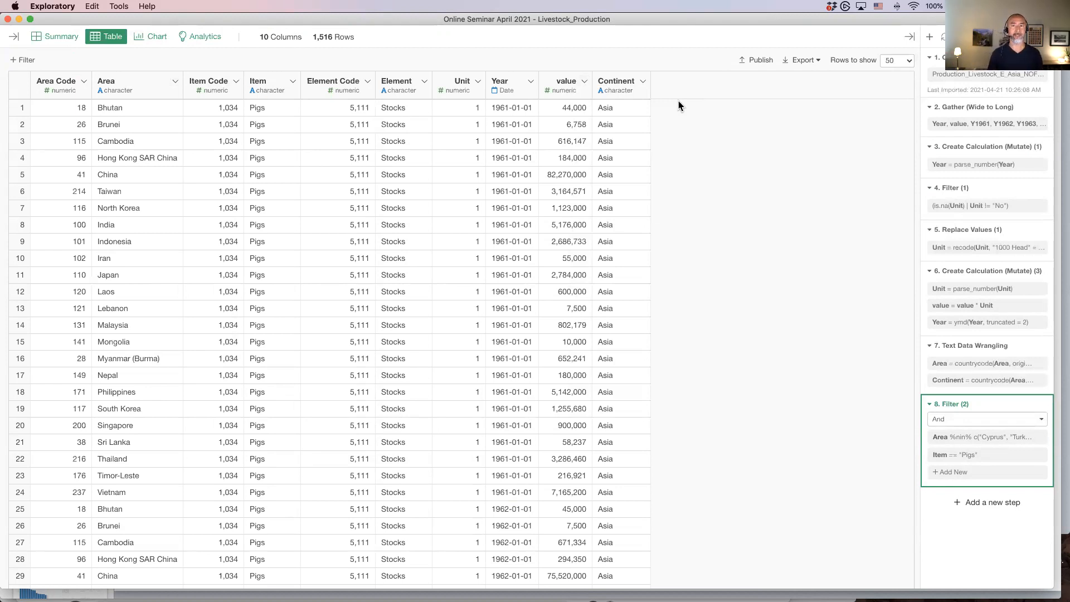
# - Set up a Time Series Clustering analysis in the Analytics view with Area as the group
pyautogui.click(192, 37)
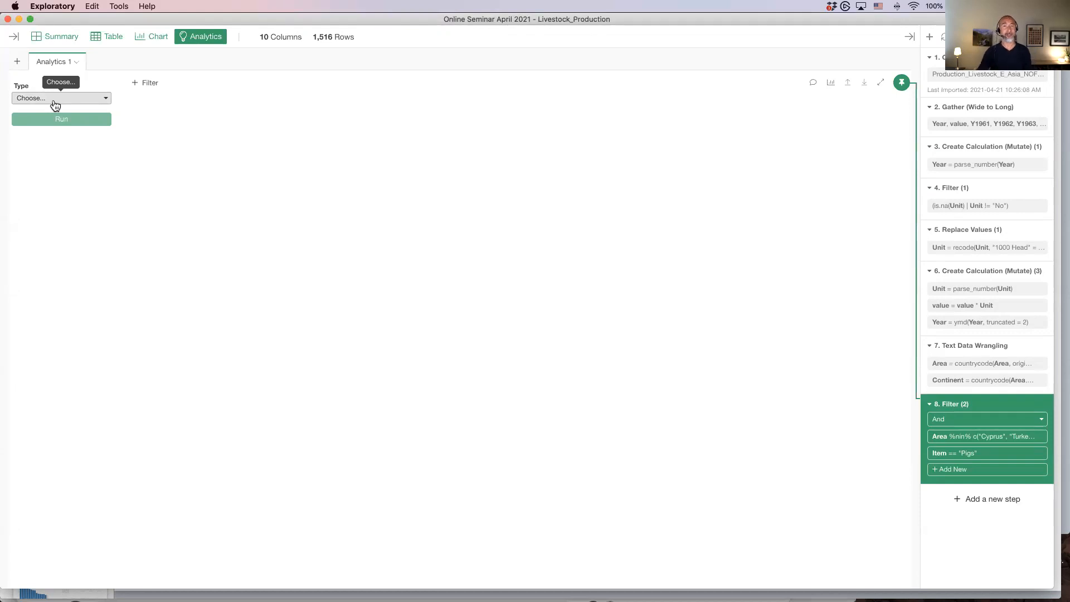
pyautogui.click(55, 98)
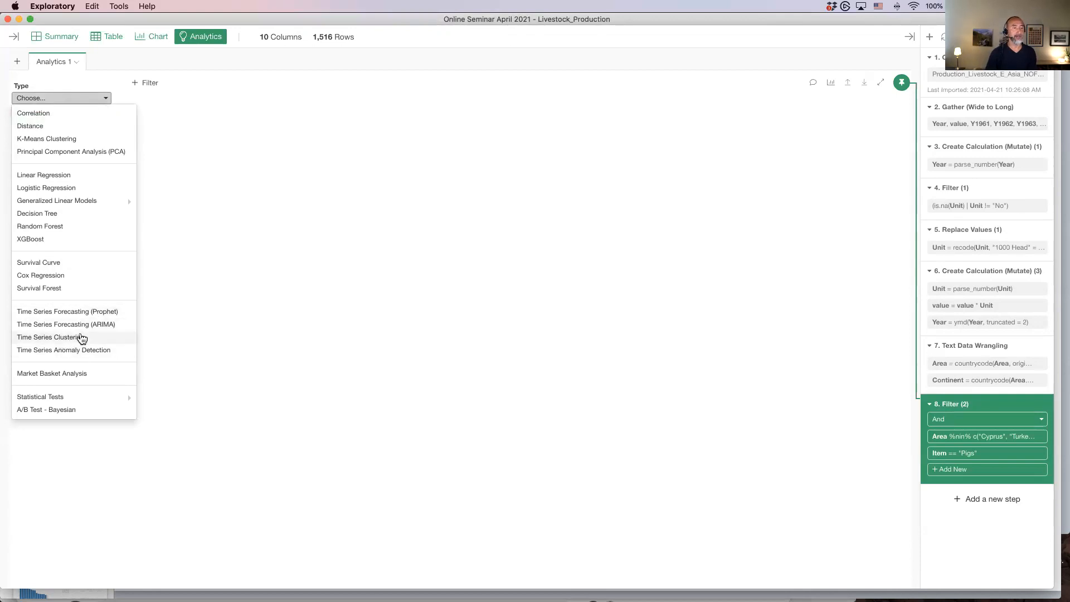
pyautogui.click(81, 337)
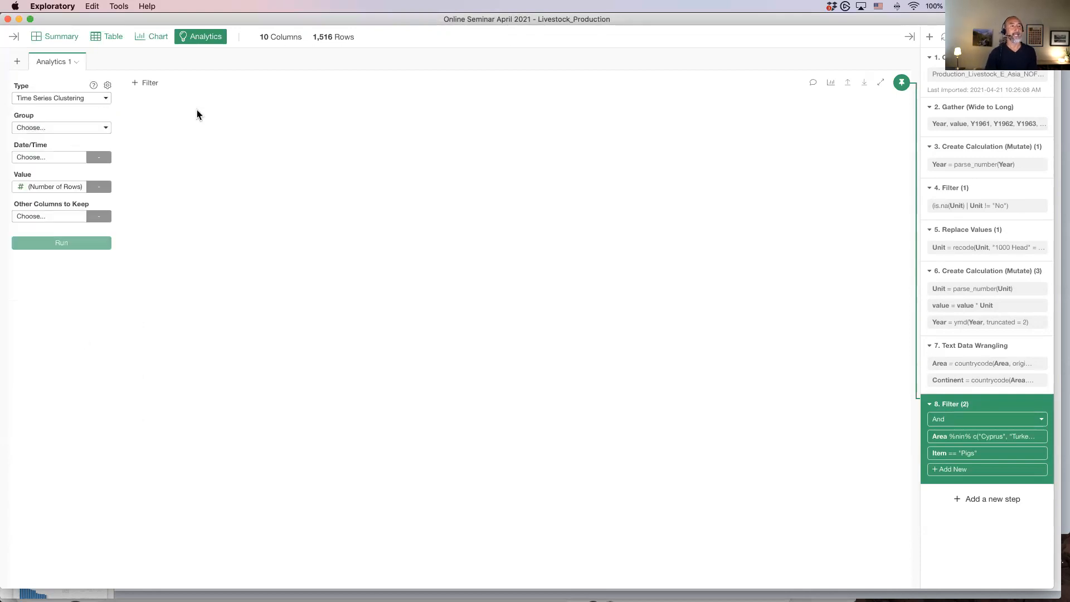
pyautogui.click(51, 127)
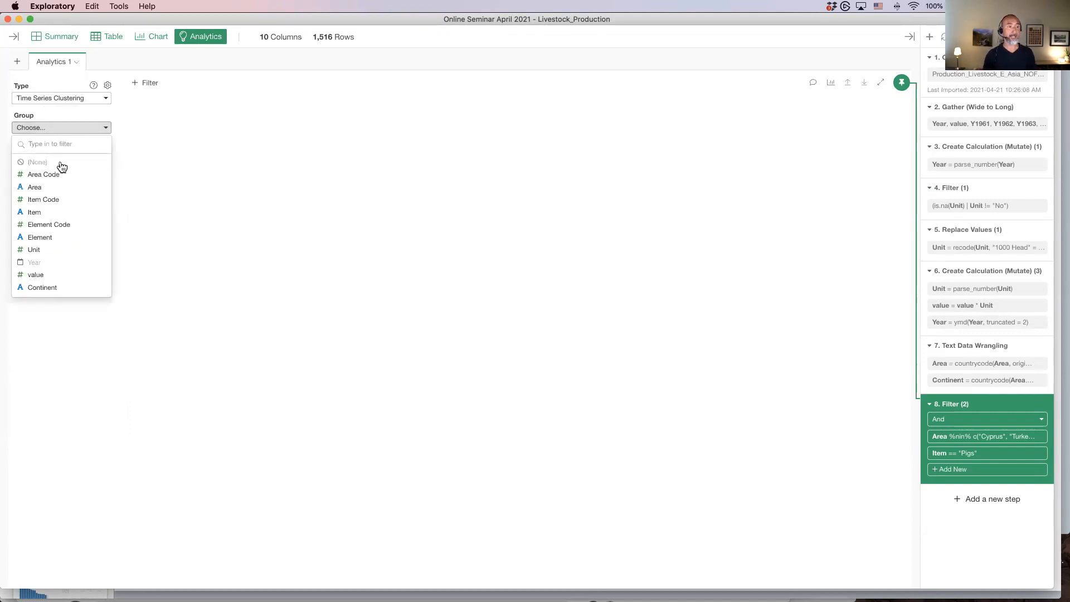
pyautogui.click(66, 188)
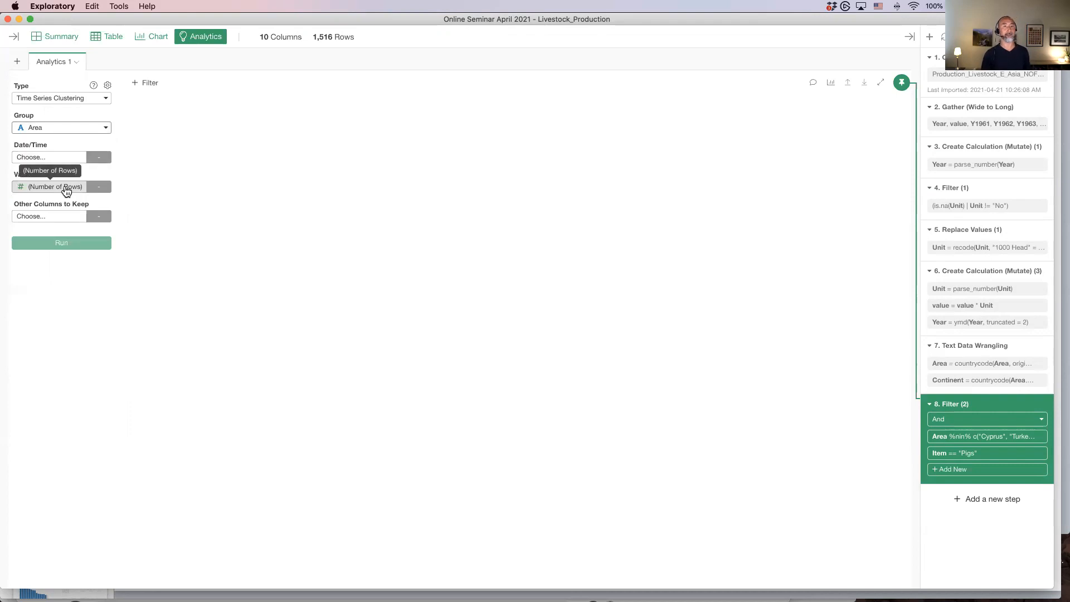
# - Set the clustering's date/time to the Year column at Year level and its value to the value column
pyautogui.click(52, 158)
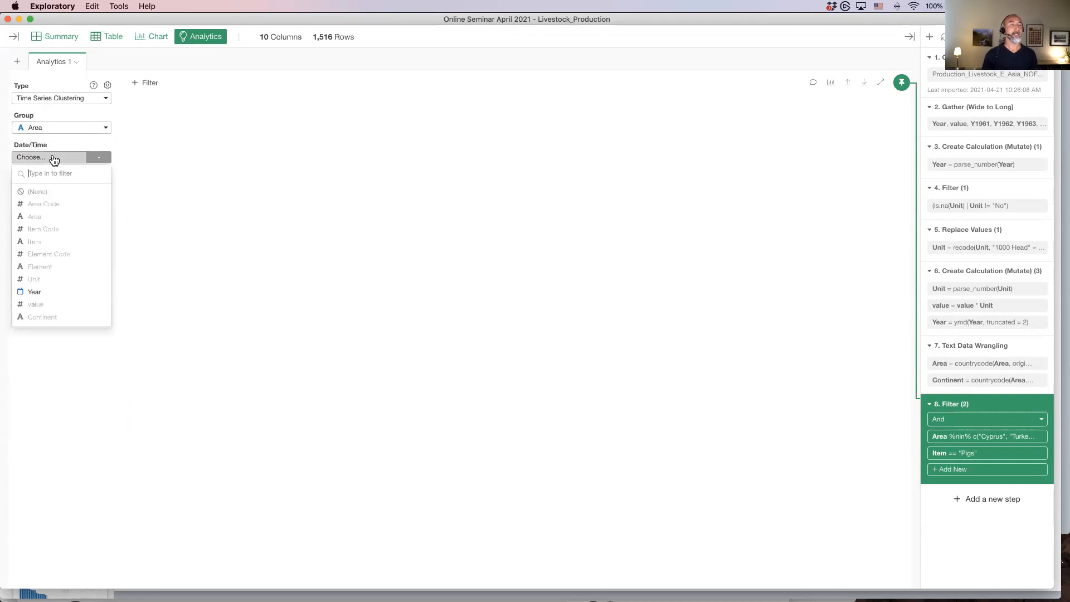
pyautogui.click(66, 294)
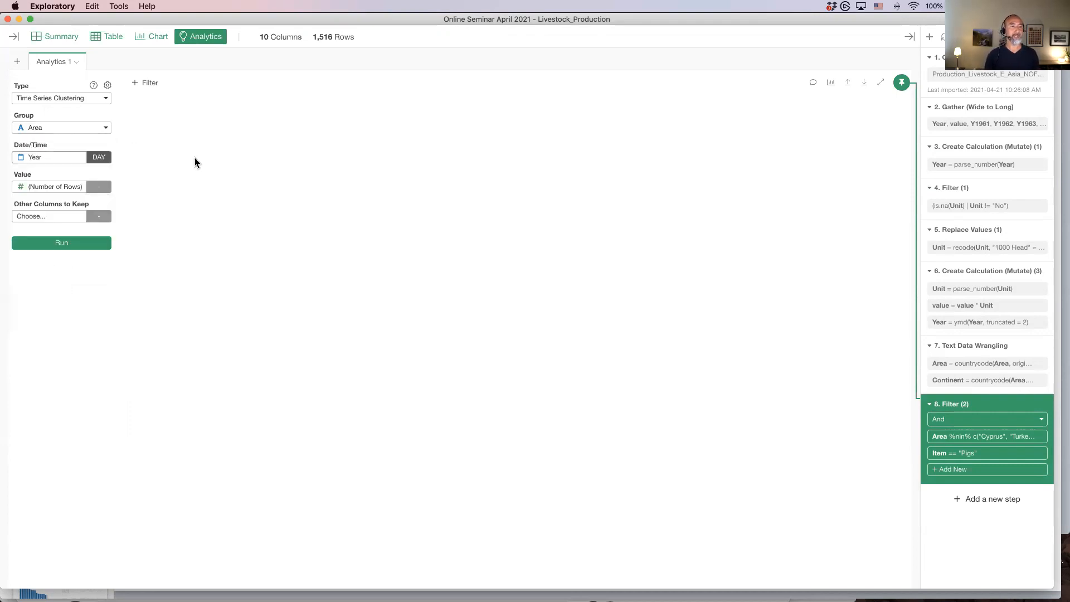
pyautogui.click(98, 156)
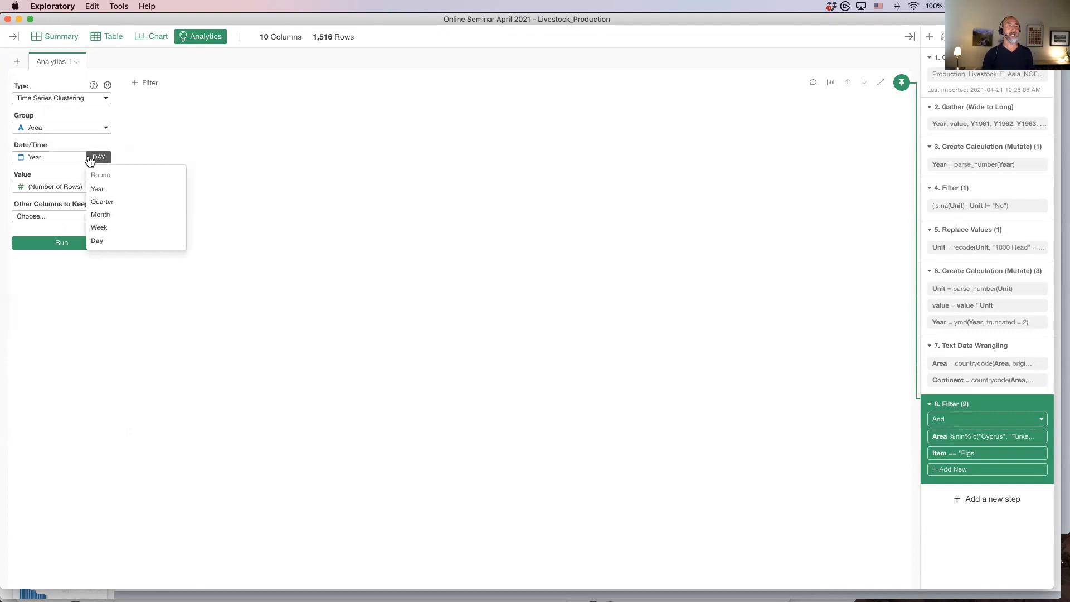
pyautogui.click(130, 190)
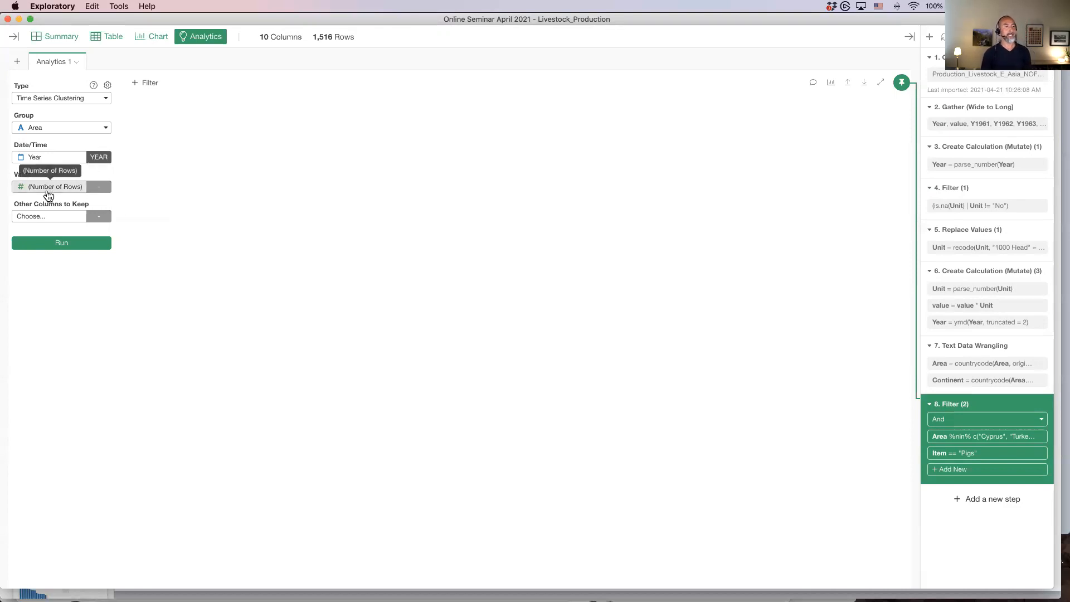
pyautogui.click(49, 194)
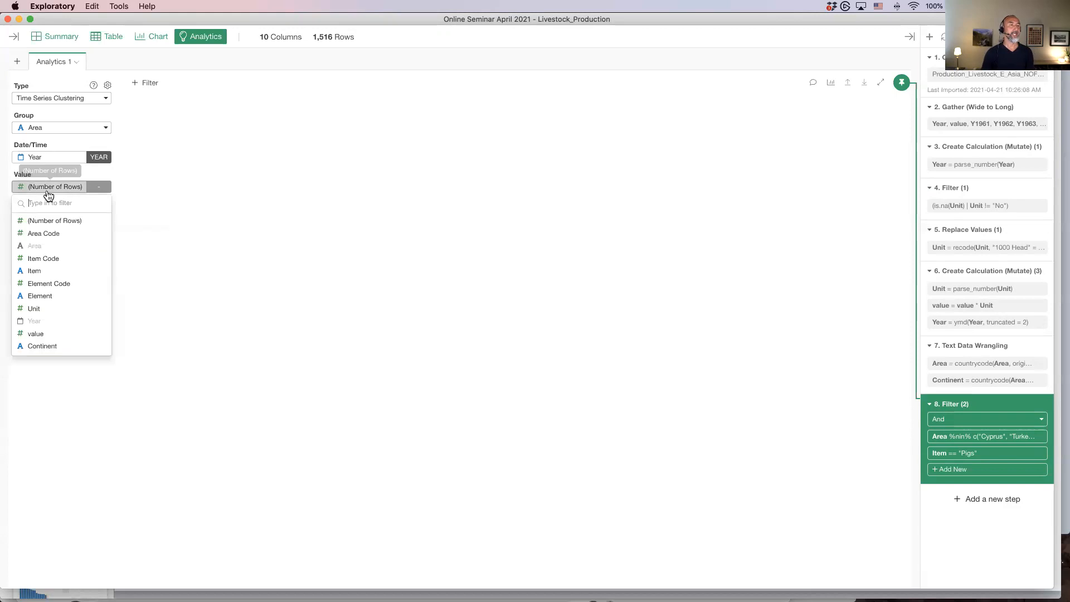
pyautogui.click(58, 333)
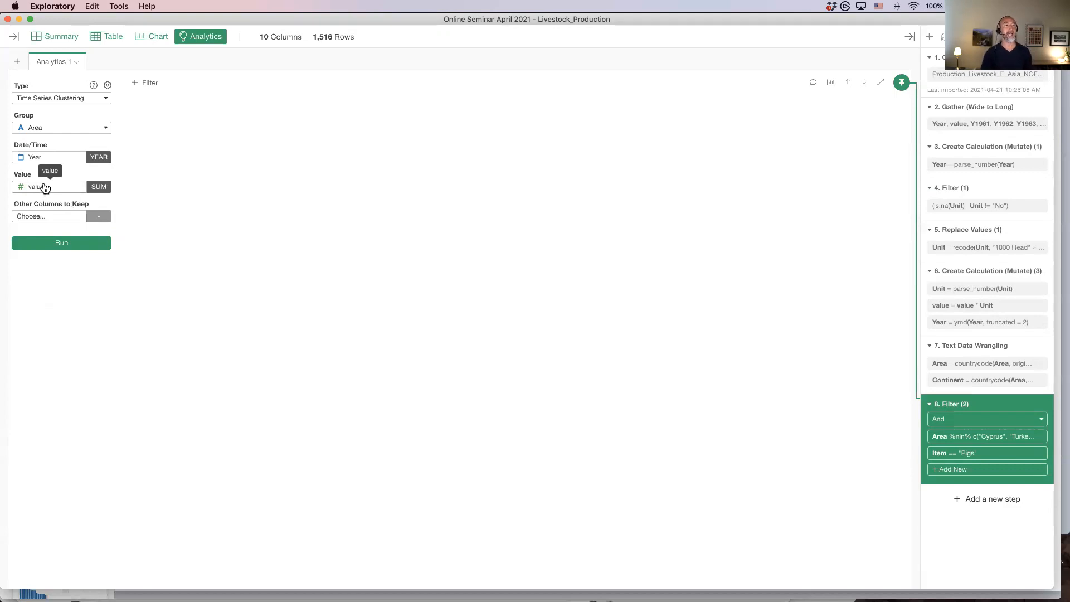
# - Try out Continent as another column to keep, and remove it again
pyautogui.click(46, 220)
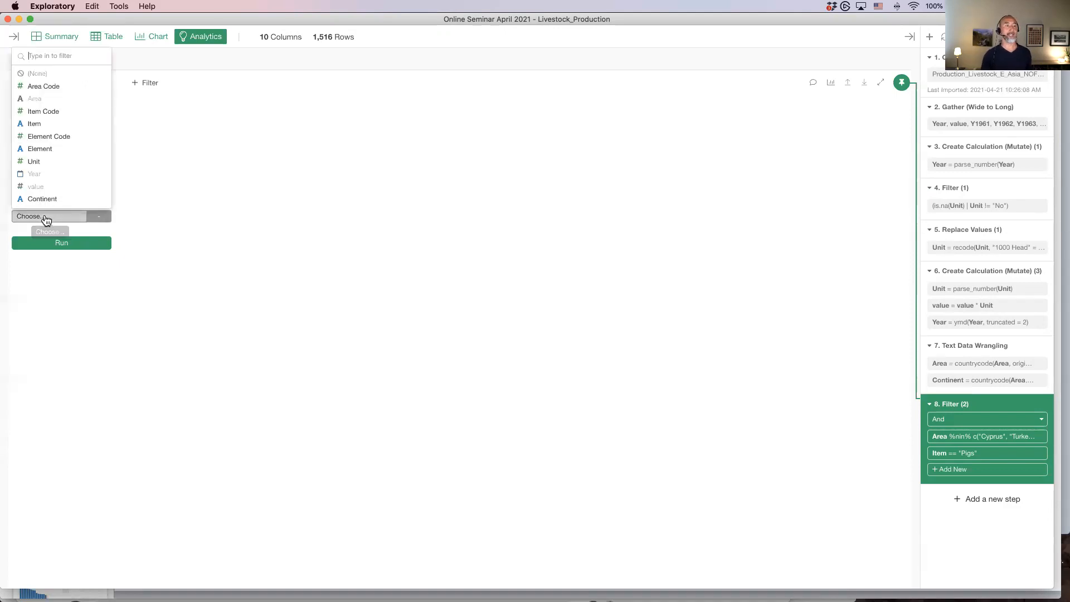
pyautogui.click(46, 200)
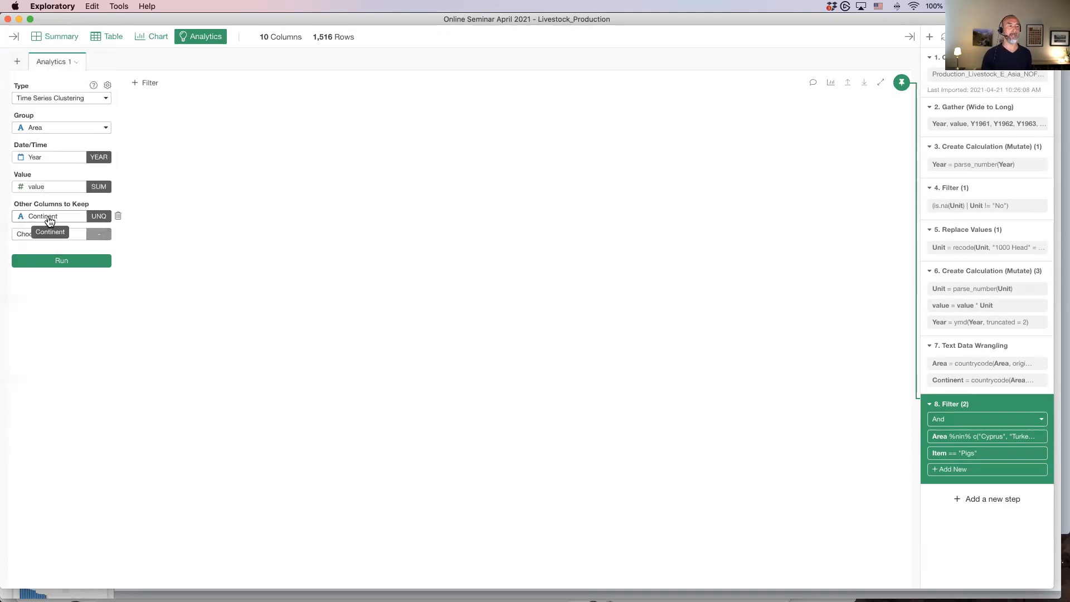
pyautogui.click(53, 240)
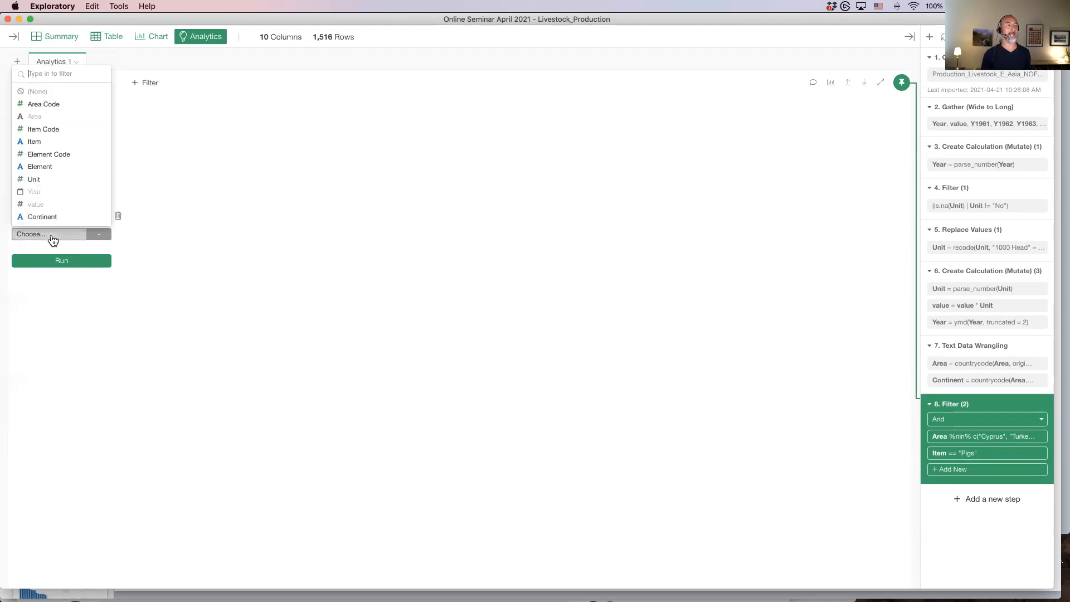
pyautogui.click(142, 212)
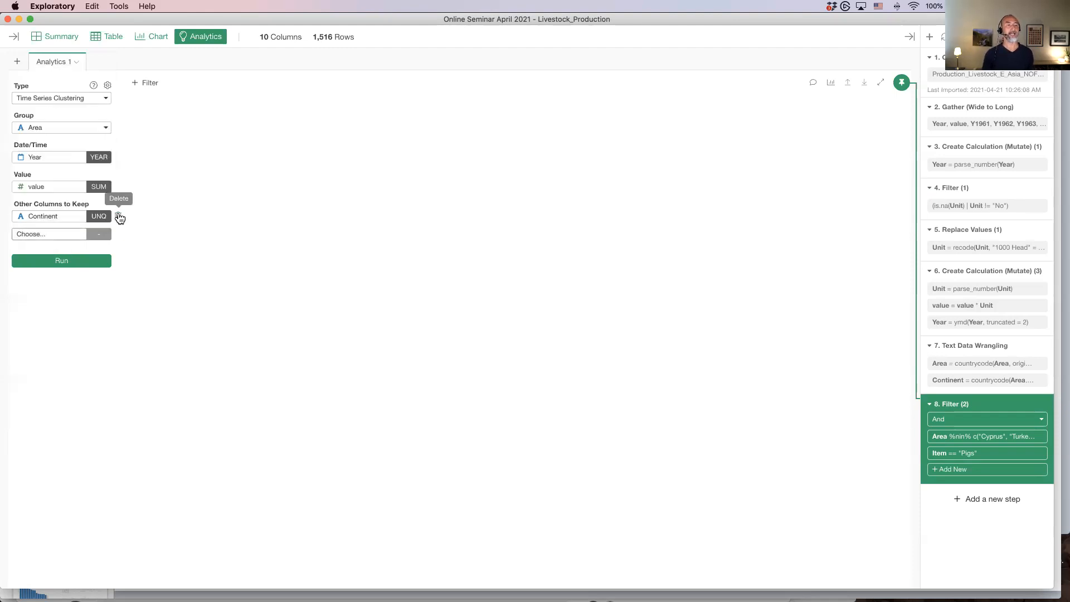
pyautogui.click(118, 215)
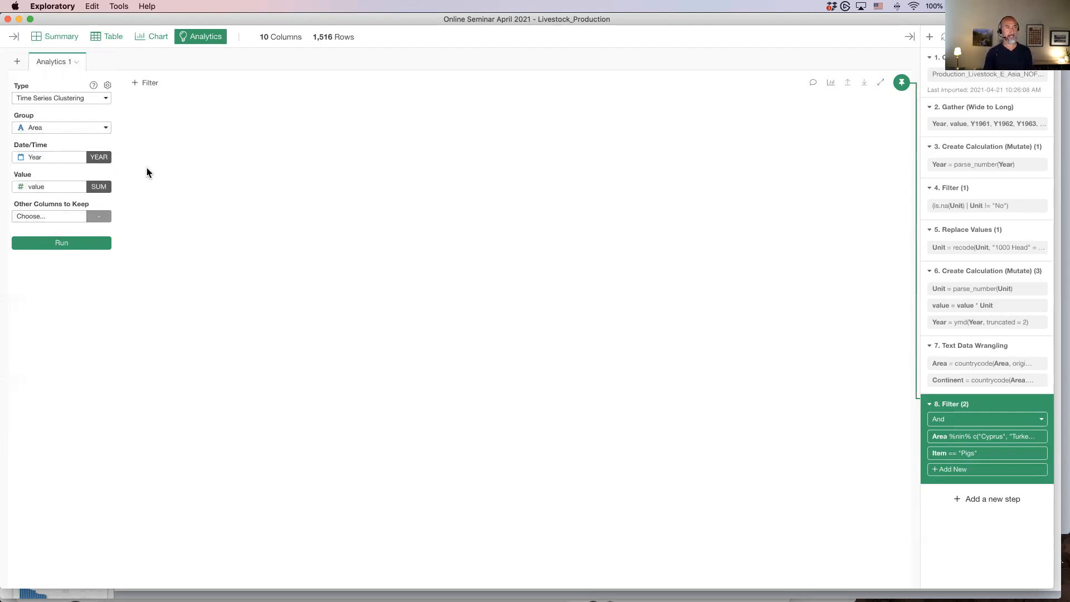
# - Run the time series clustering on the pig data and rerun it with the number of clusters set to 4
pyautogui.click(68, 245)
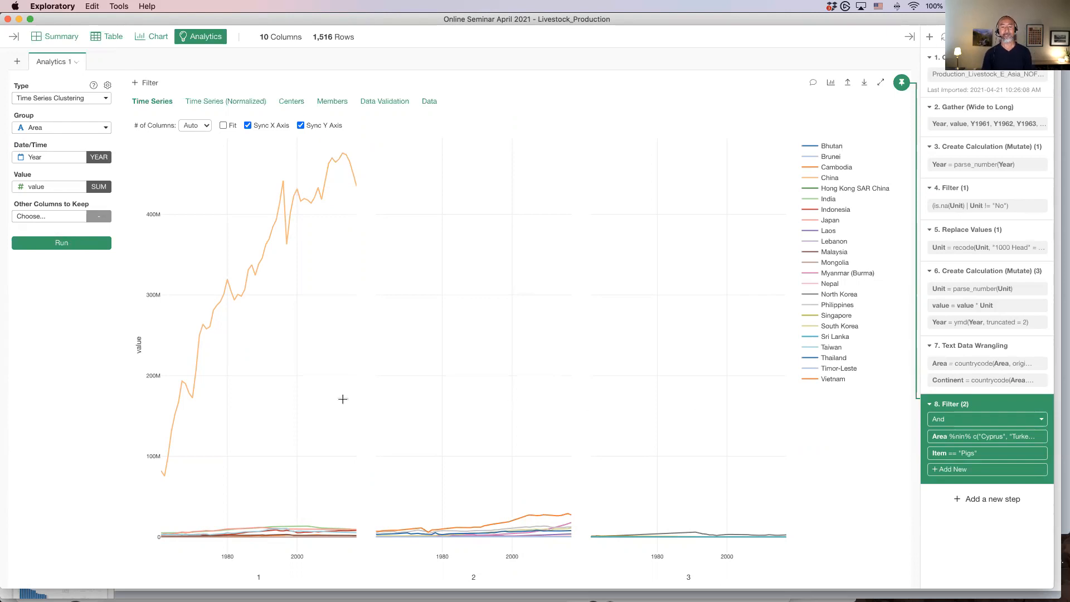
pyautogui.click(108, 87)
pyautogui.click(158, 104)
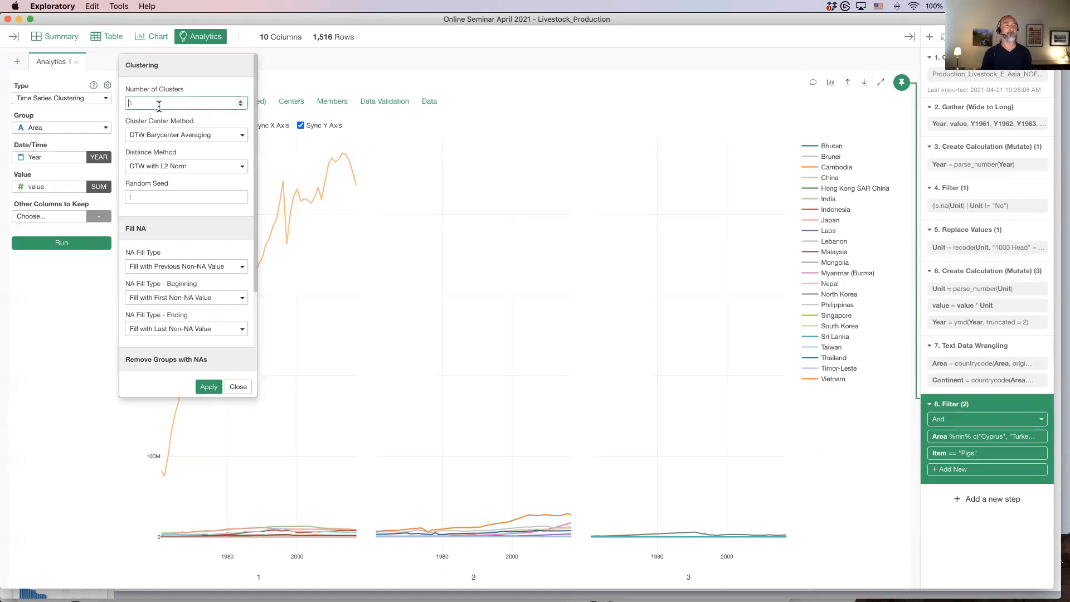
pyautogui.write('4')
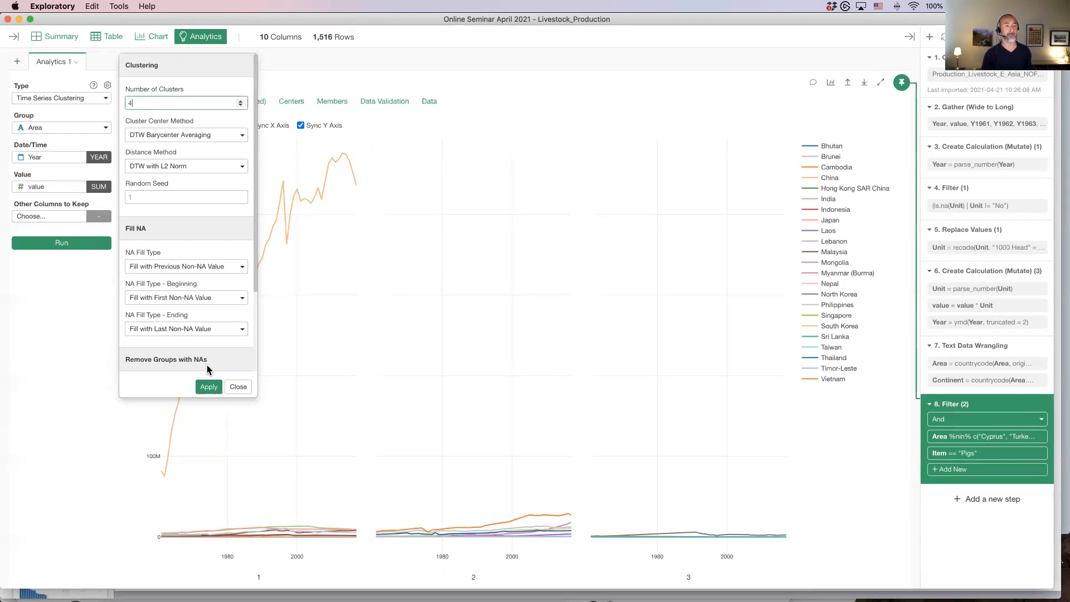
pyautogui.click(209, 386)
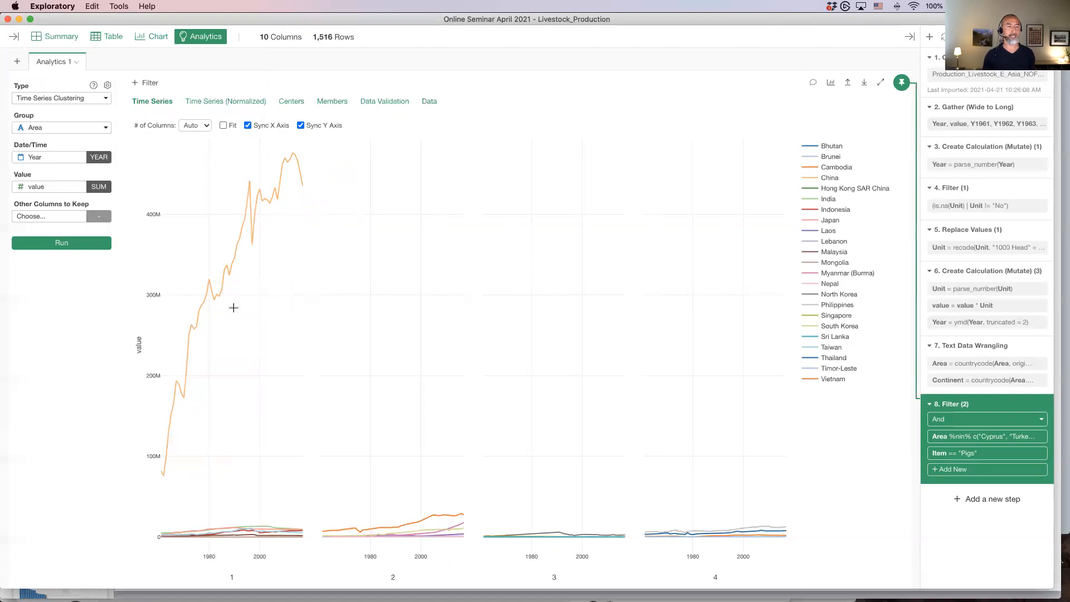
# - Compare the clusters' original time series with the normalized ones and check the Normalize Value setting in the clustering properties
pyautogui.moveTo(239, 230)
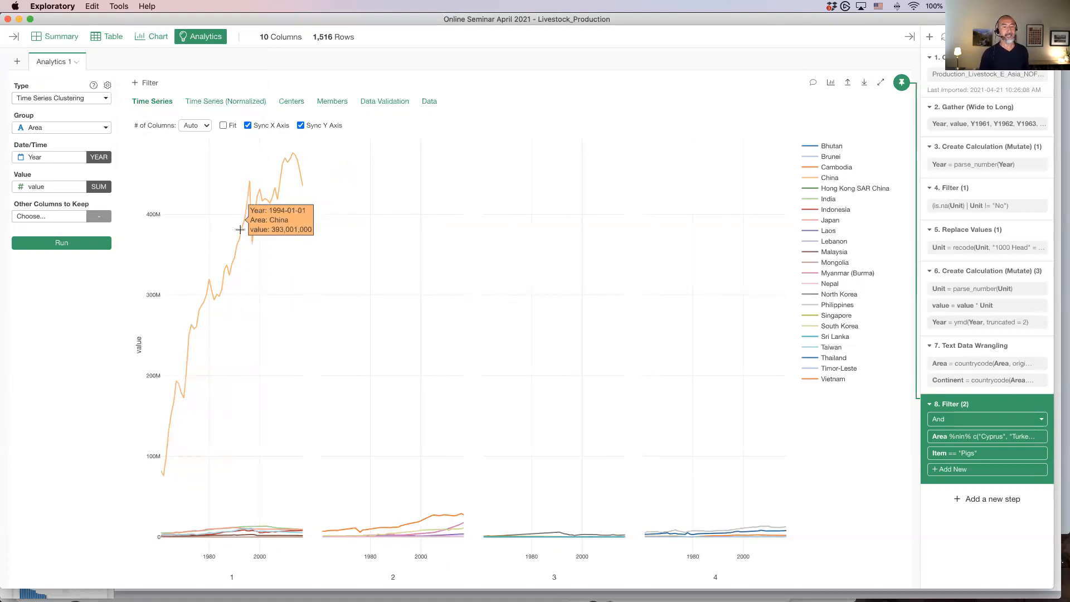
pyautogui.moveTo(381, 531)
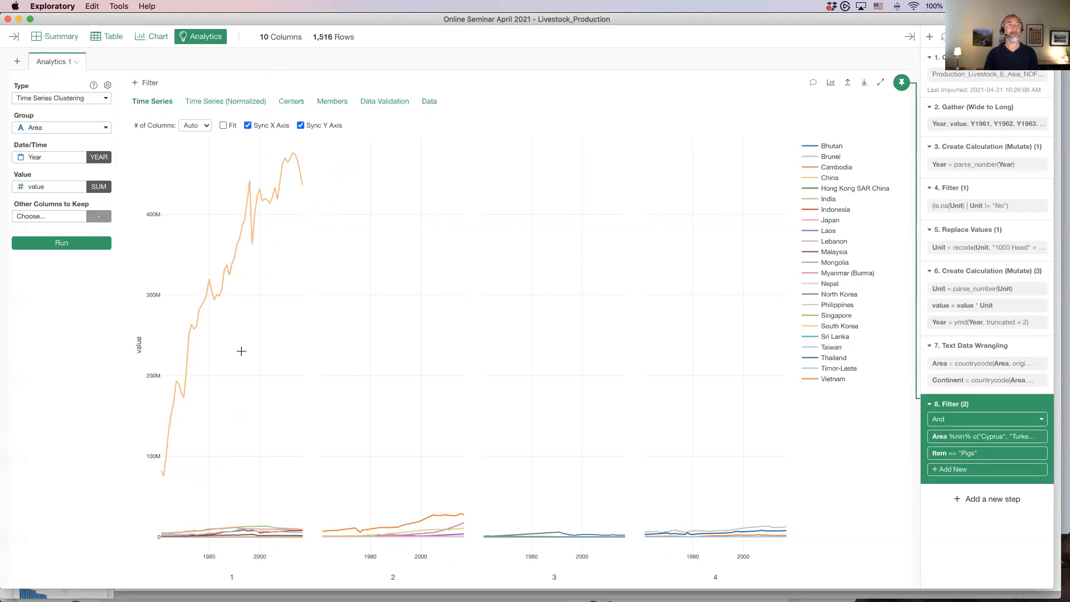
pyautogui.click(226, 105)
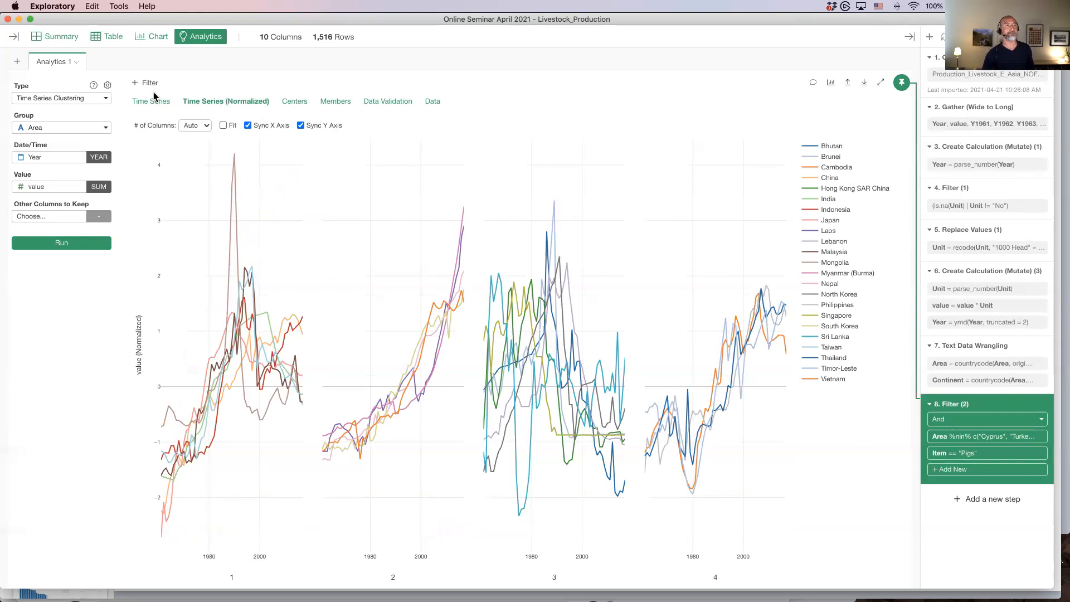
pyautogui.click(108, 86)
pyautogui.scroll(-5, 174, 257)
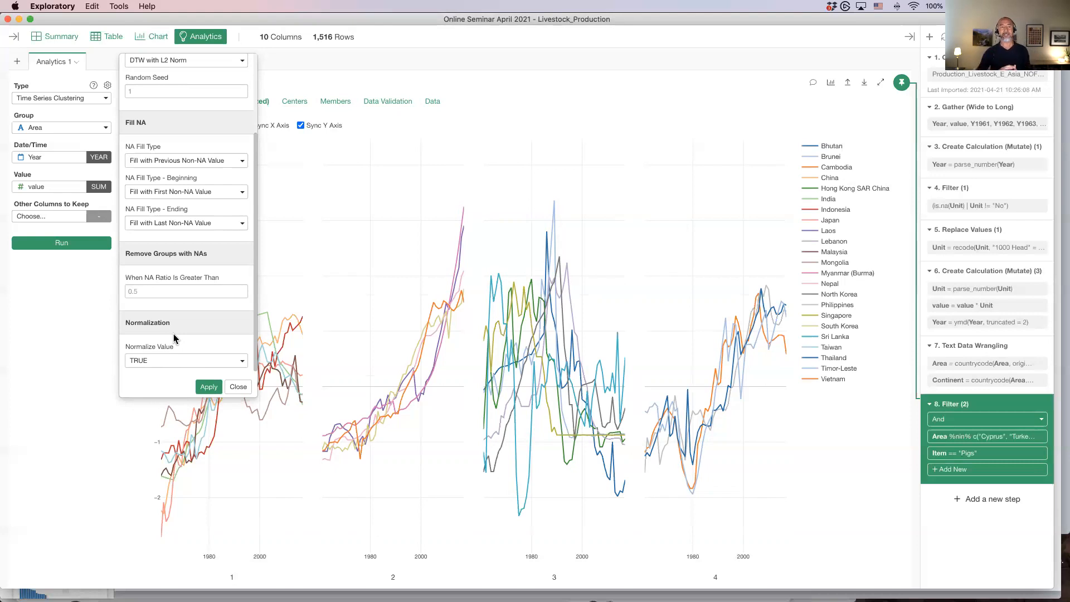
pyautogui.click(322, 256)
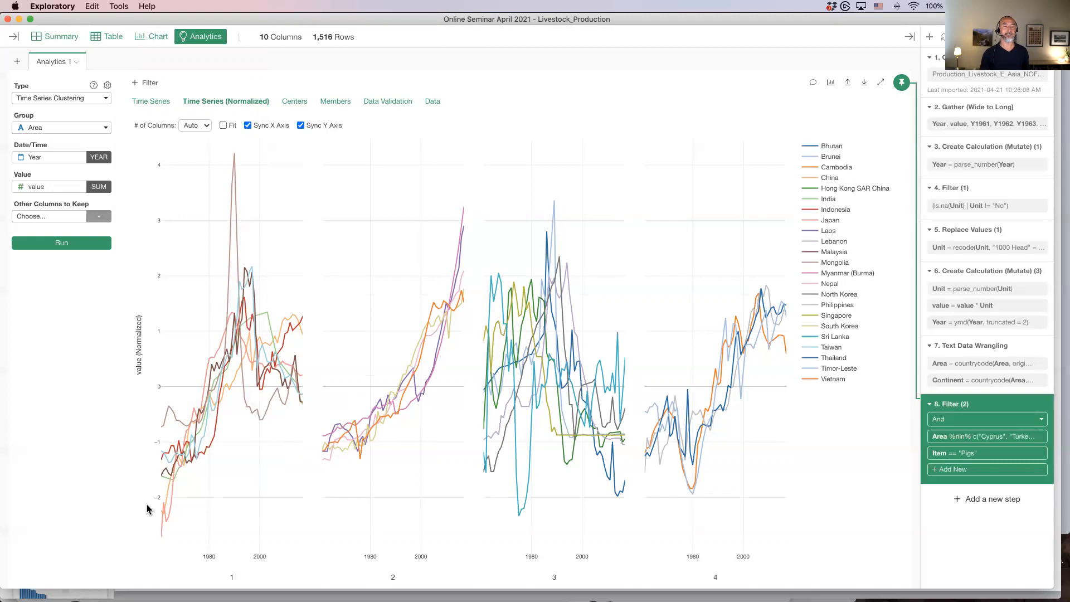
# - Examine the countries' normalized trends within each cluster and revisit the normalization property
pyautogui.moveTo(231, 254)
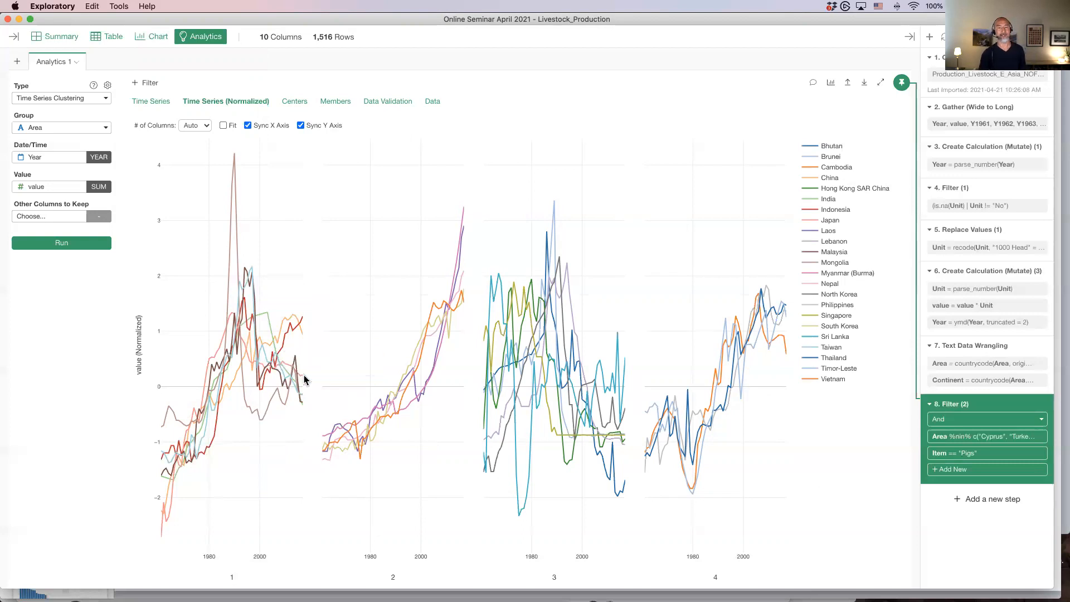
pyautogui.moveTo(334, 454)
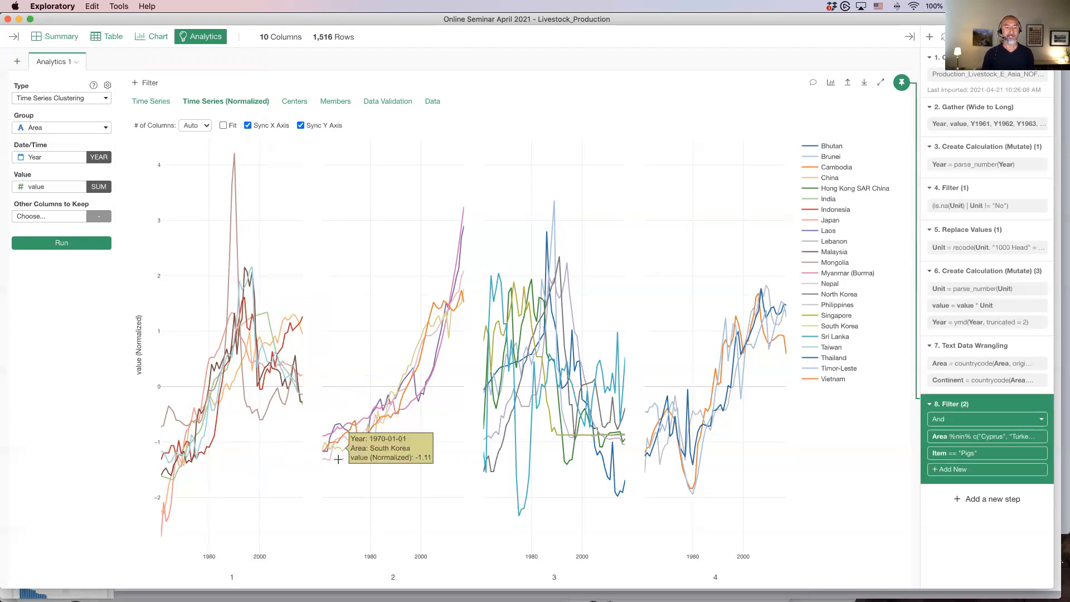
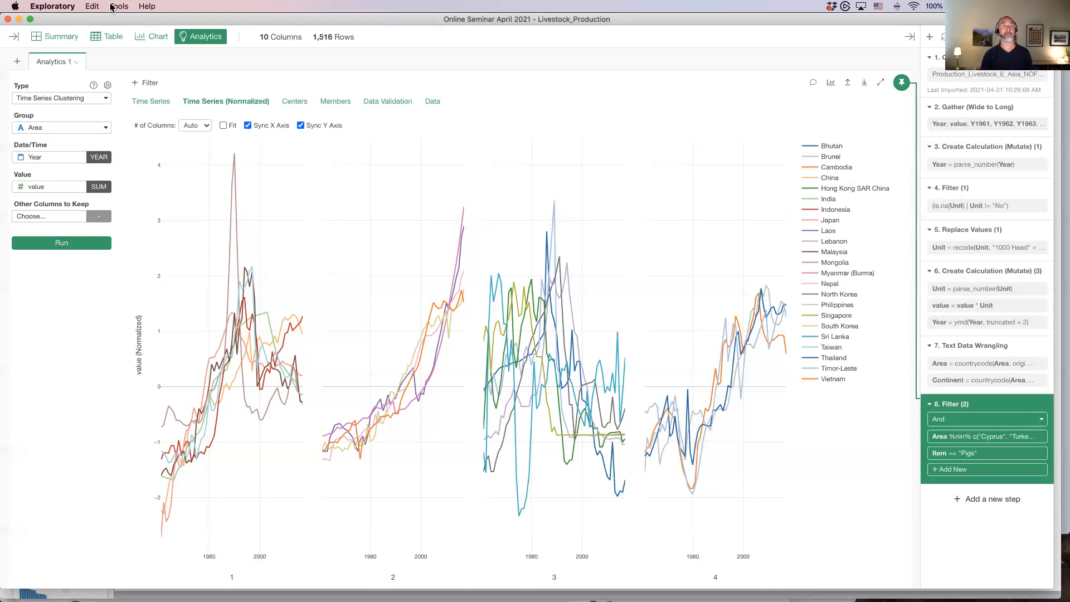
pyautogui.click(107, 85)
pyautogui.scroll(-4, 162, 252)
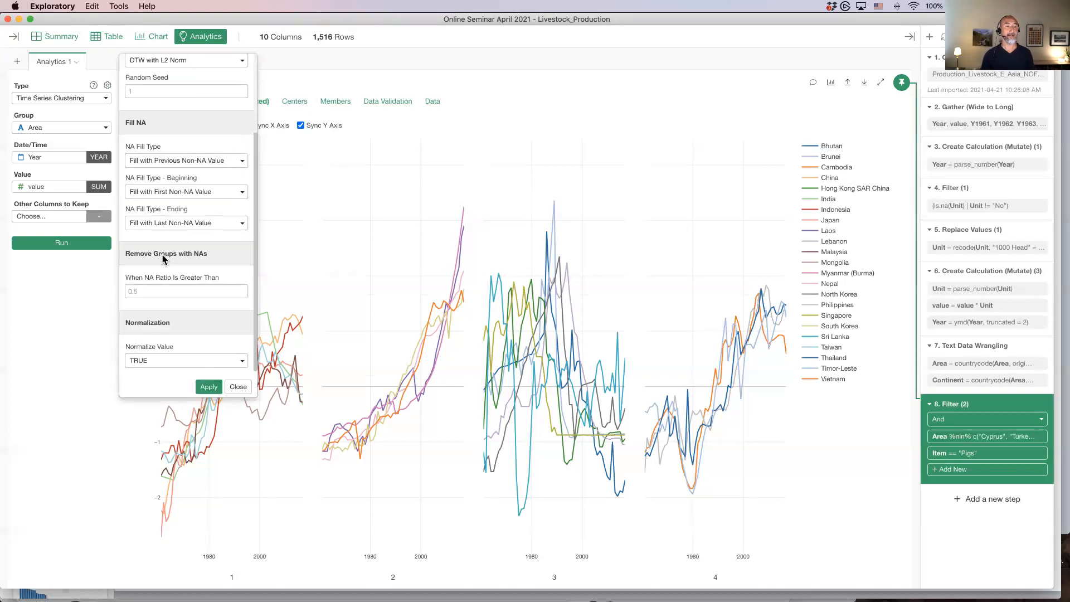
pyautogui.click(236, 387)
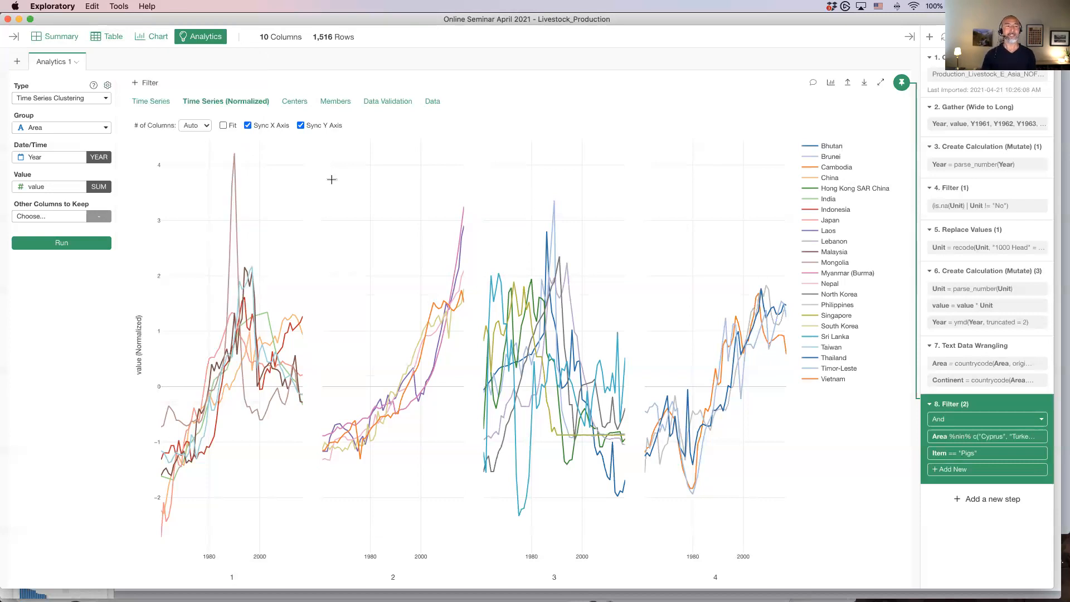
# - Review the clustering's Centers, Members and Data Validation results, checking which countries have enough data
pyautogui.click(292, 107)
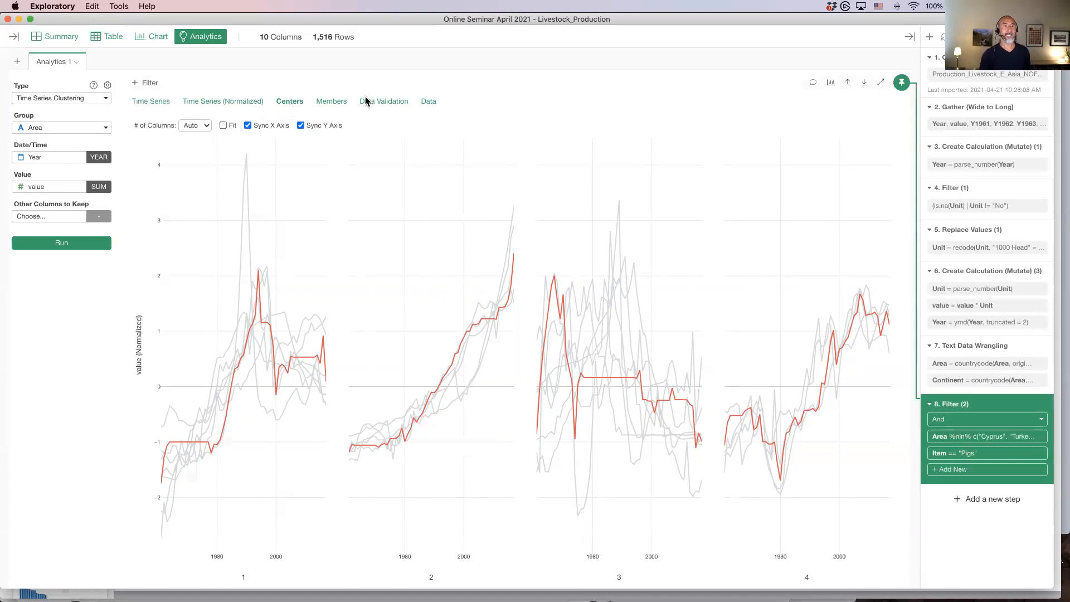
pyautogui.click(328, 104)
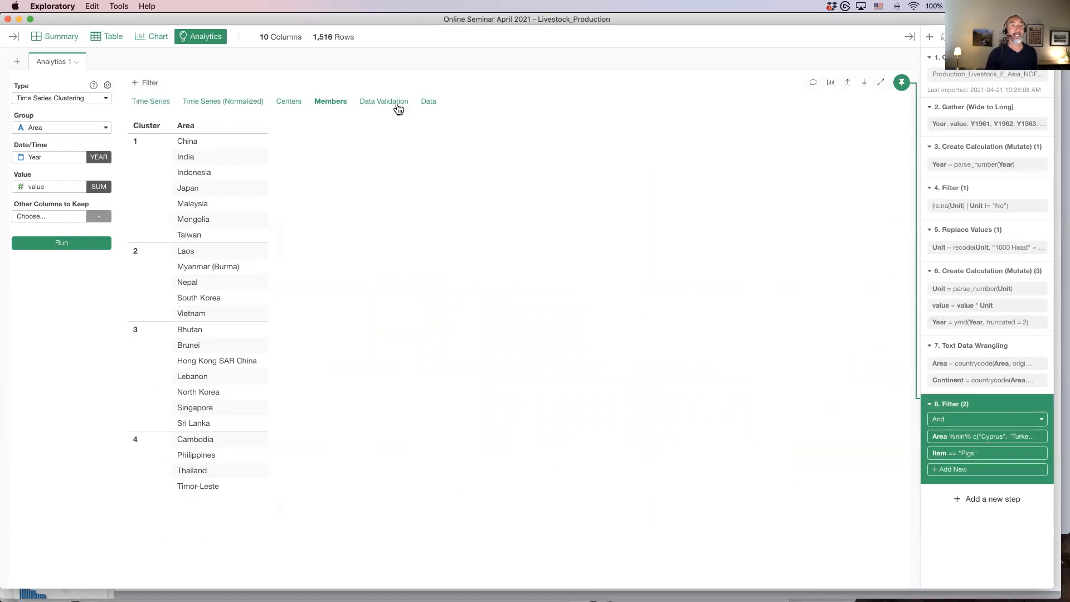
pyautogui.click(398, 104)
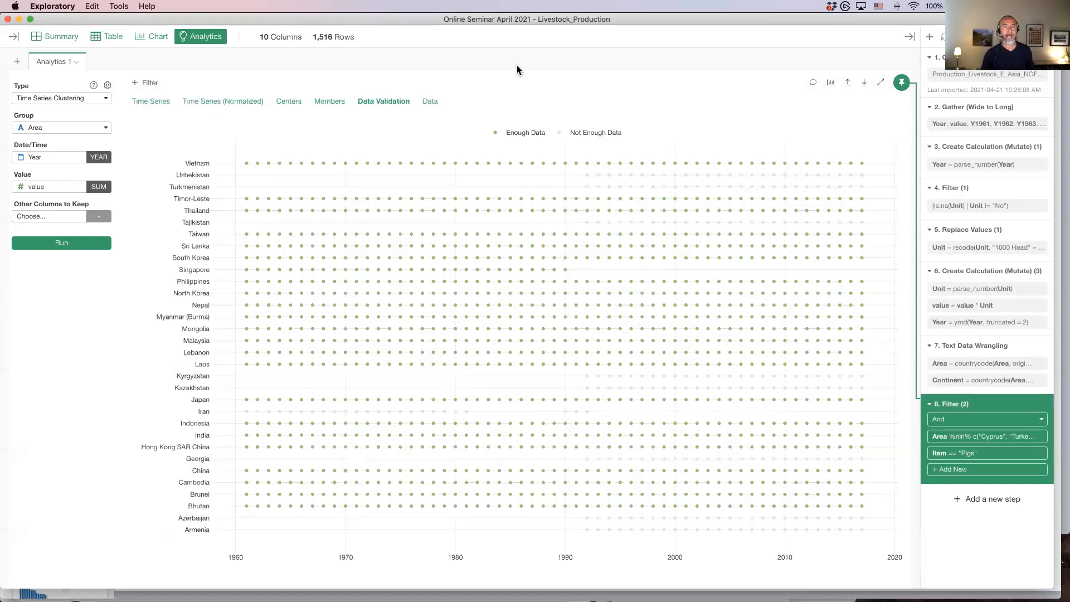
pyautogui.moveTo(489, 167)
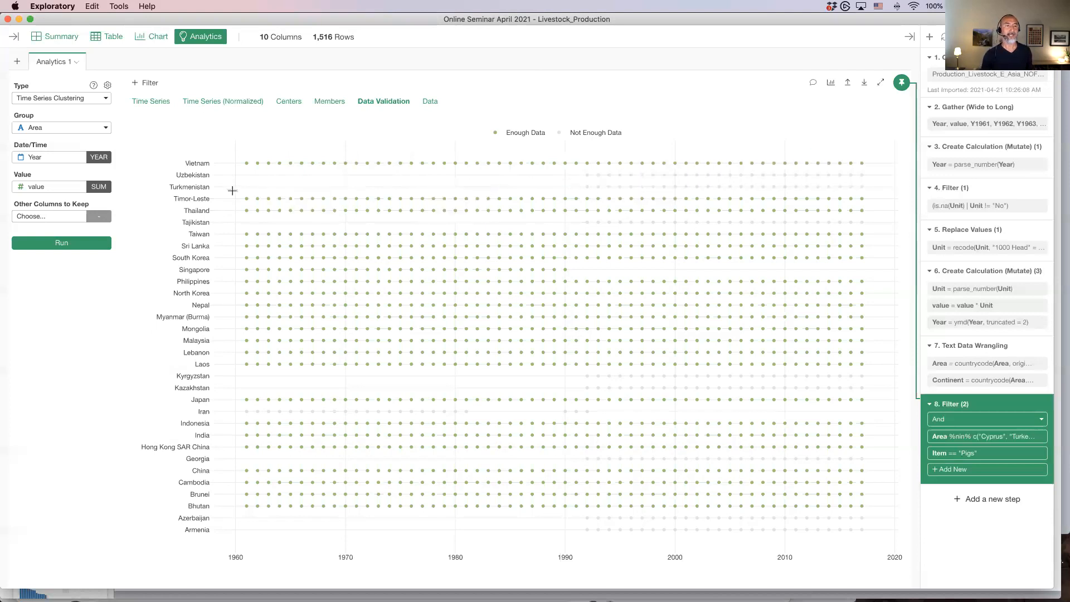
pyautogui.moveTo(580, 182)
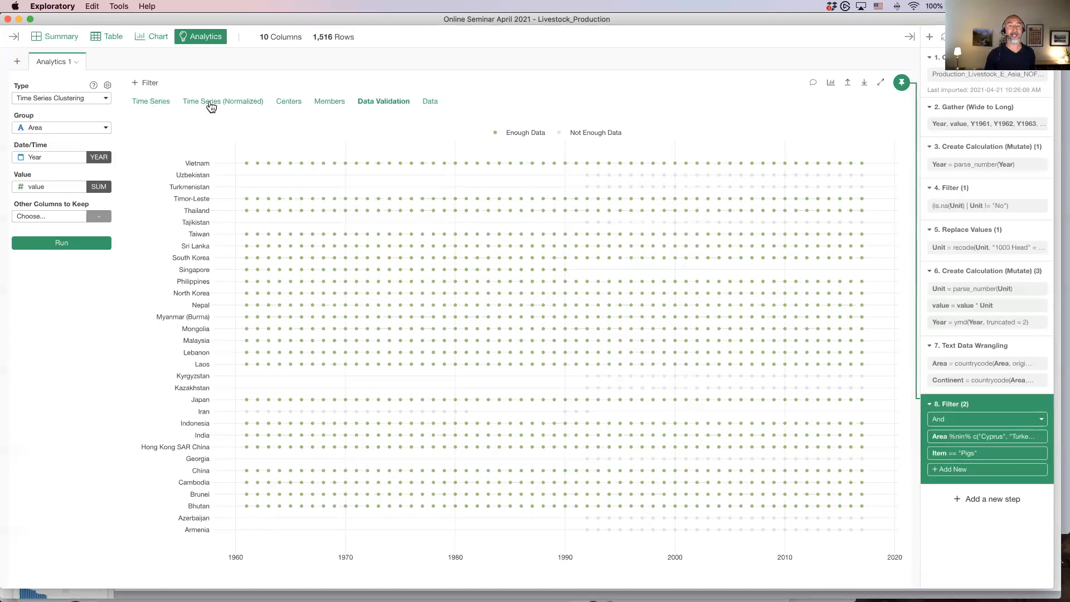
pyautogui.moveTo(322, 161)
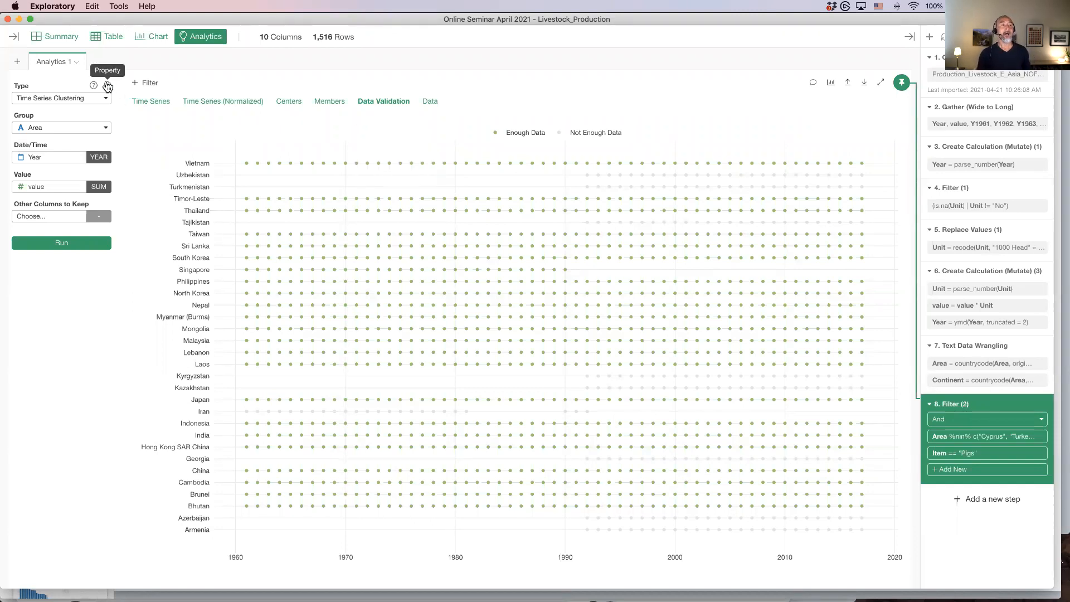
# - Review the Fill NA options, including the beginning fill type, and the NA ratio threshold for removing groups in the clustering properties
pyautogui.click(108, 85)
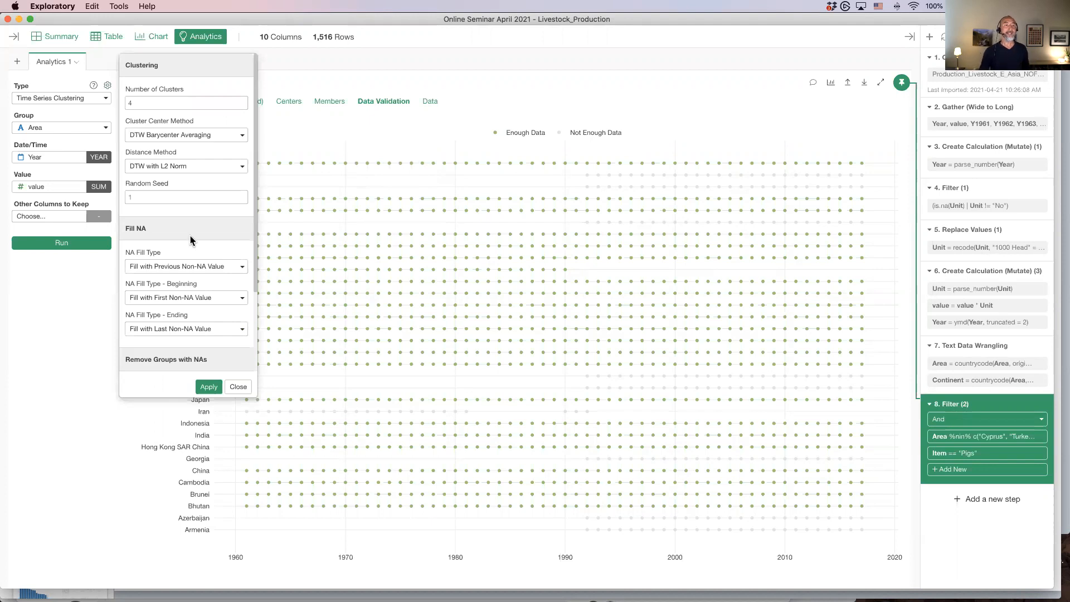
pyautogui.click(370, 136)
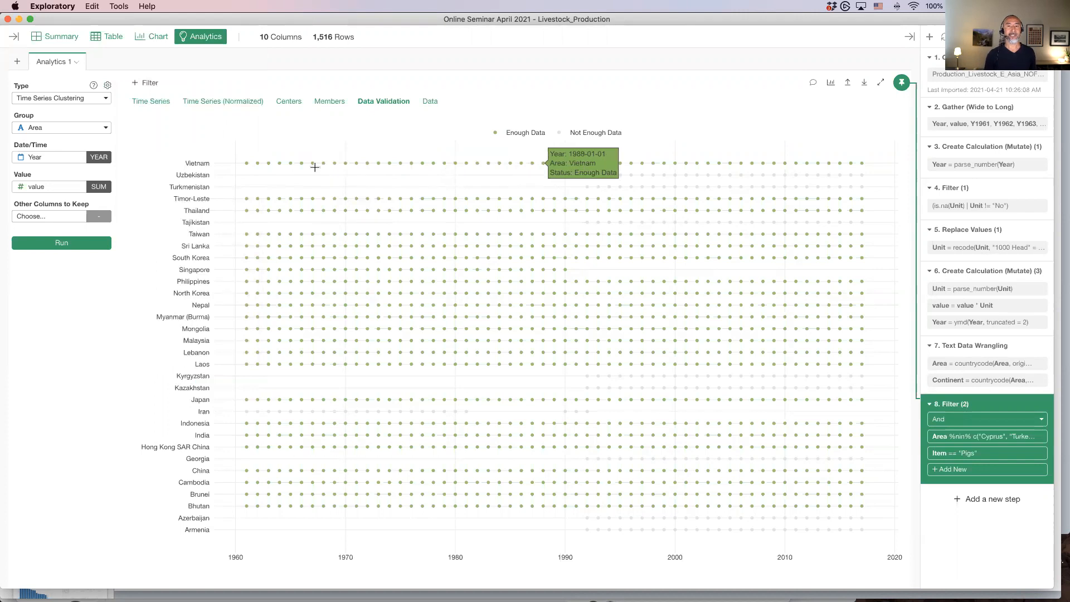
pyautogui.moveTo(288, 171)
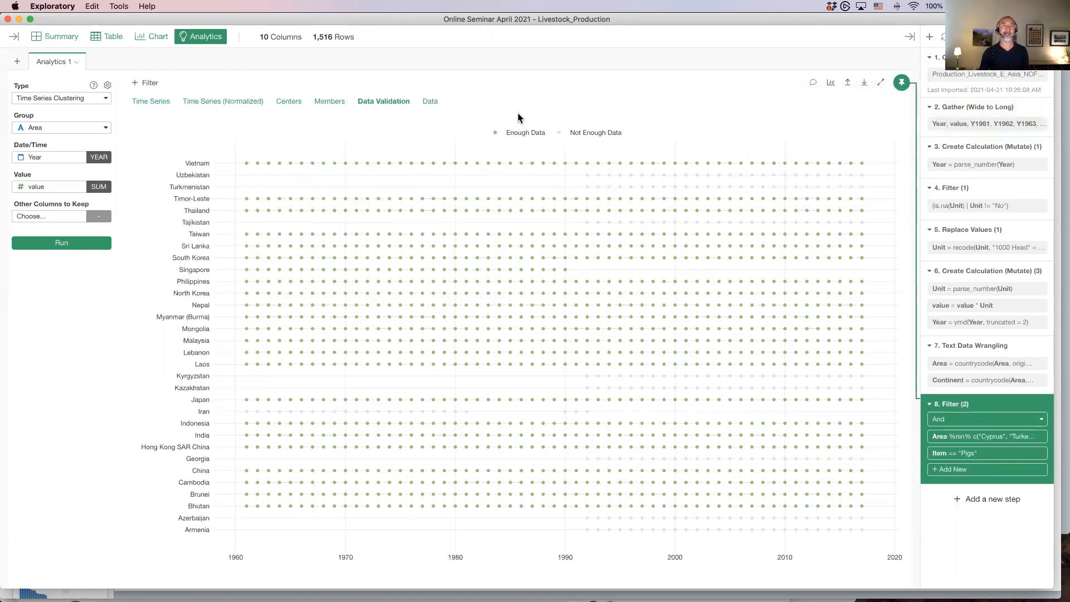
pyautogui.click(108, 86)
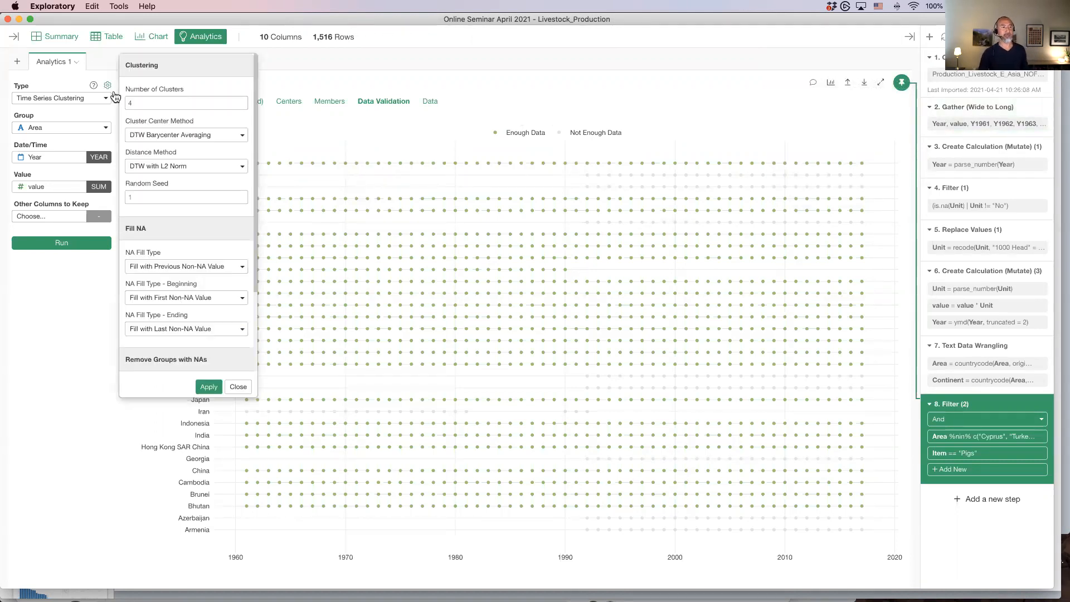
pyautogui.scroll(-2, 186, 223)
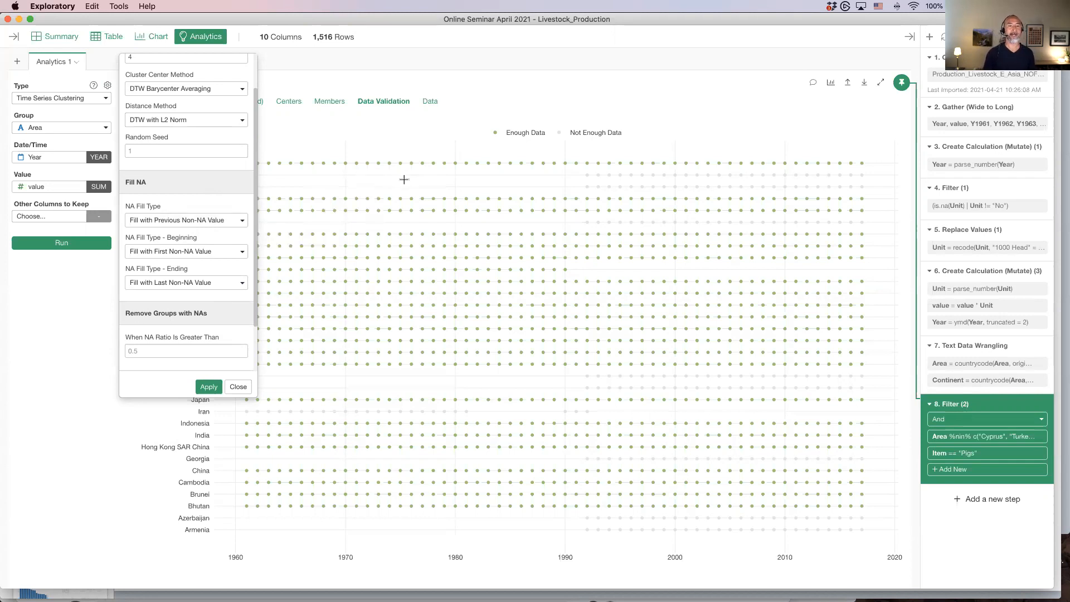
pyautogui.click(178, 257)
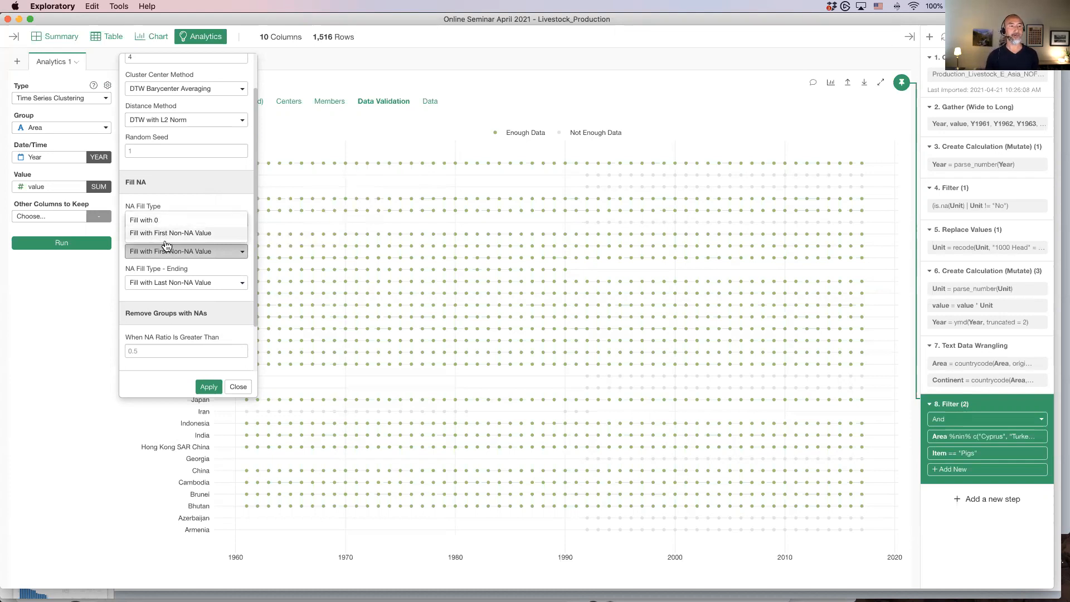
pyautogui.click(166, 242)
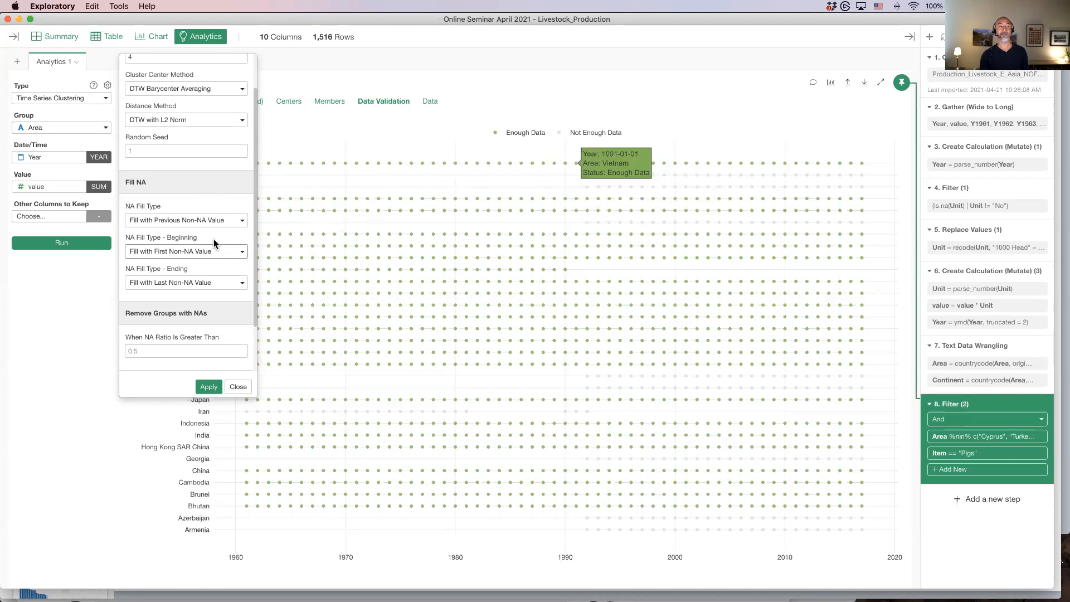
pyautogui.click(199, 252)
pyautogui.click(200, 251)
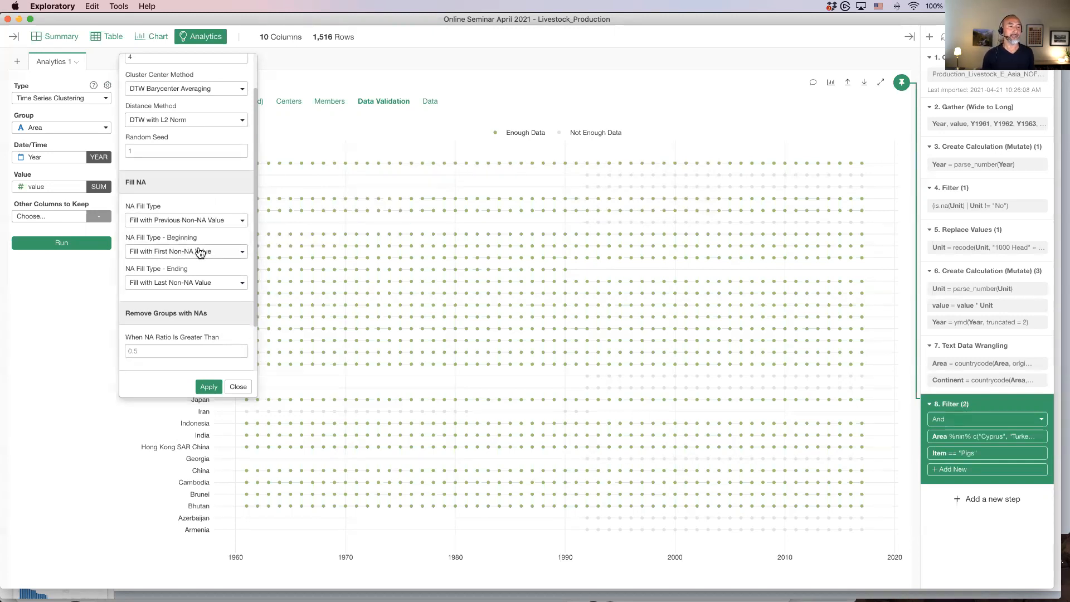
pyautogui.scroll(-2, 193, 300)
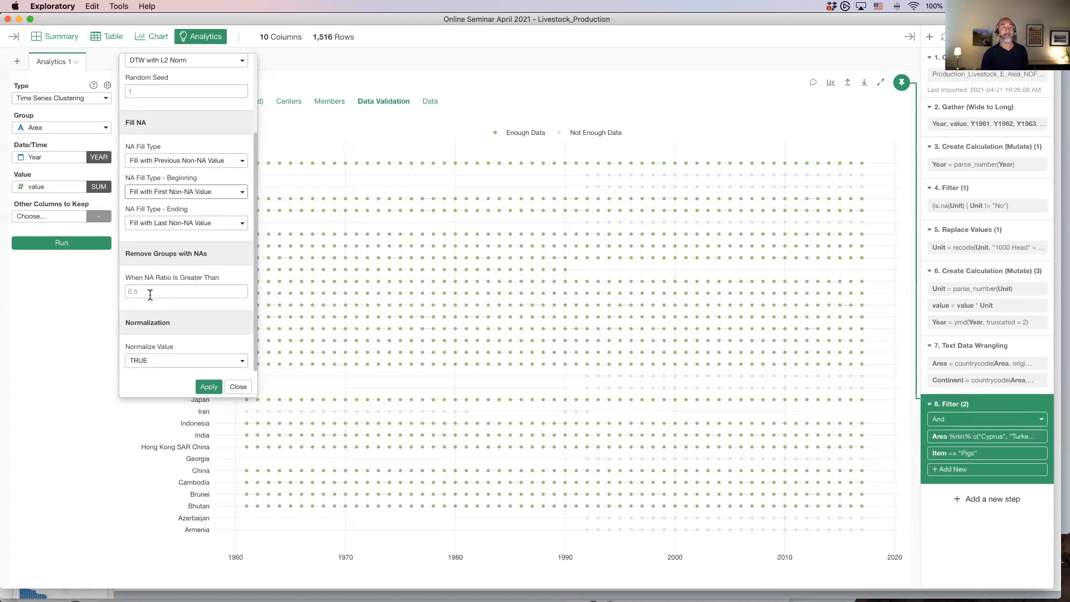
pyautogui.click(238, 386)
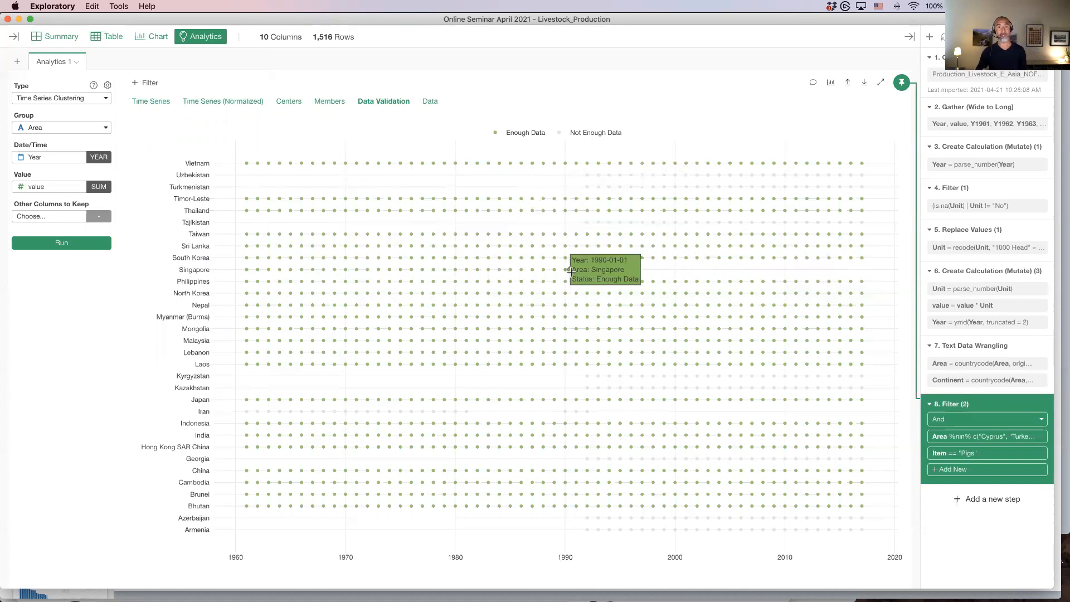
# - Save the cluster Members table as a new data frame and open the Chart view for it
pyautogui.click(429, 102)
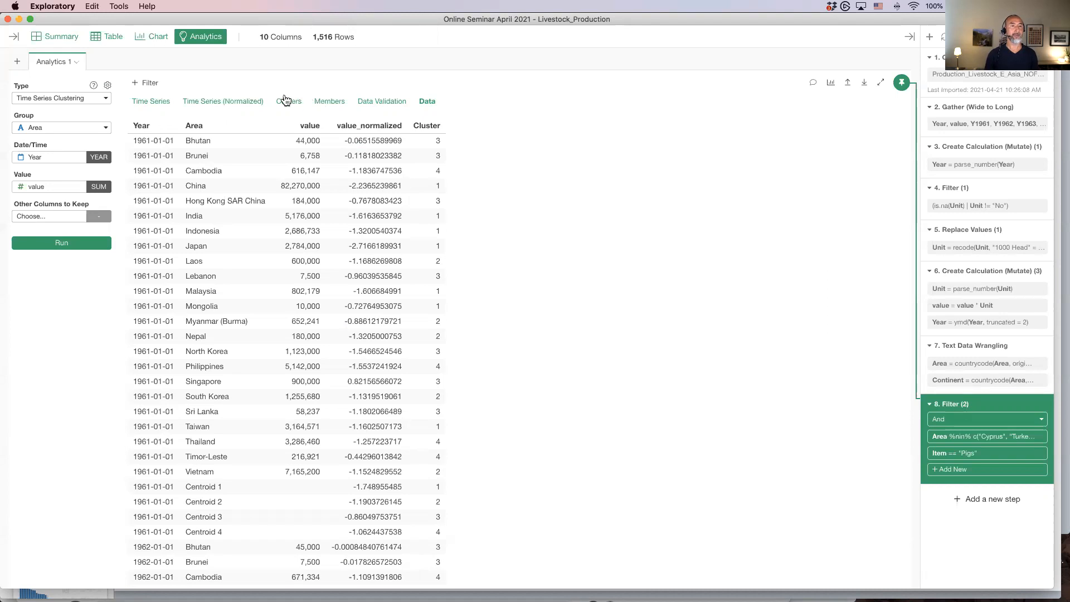
pyautogui.click(323, 103)
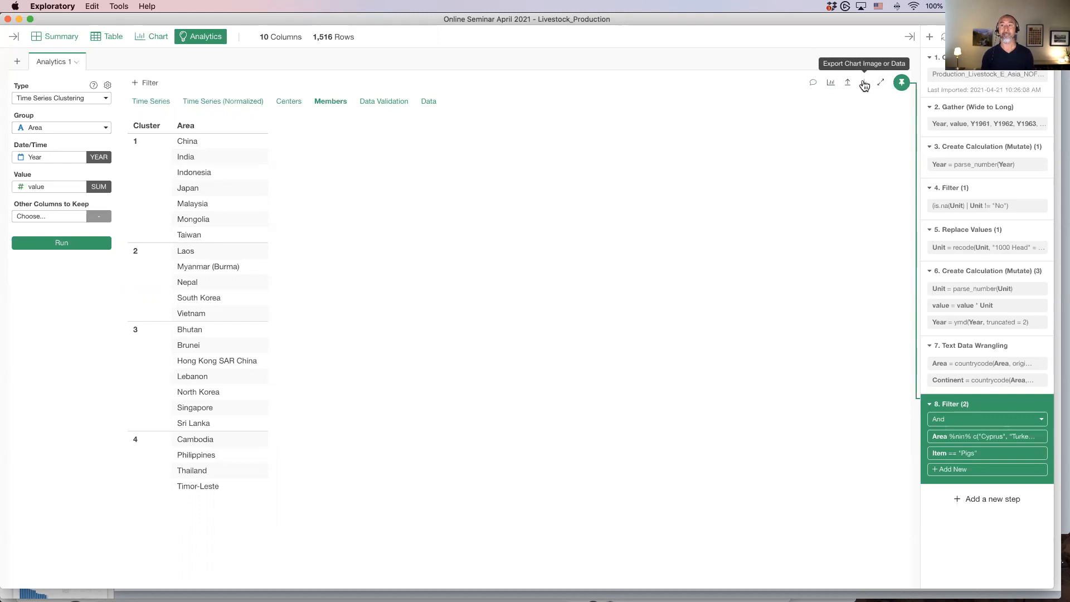
pyautogui.click(864, 85)
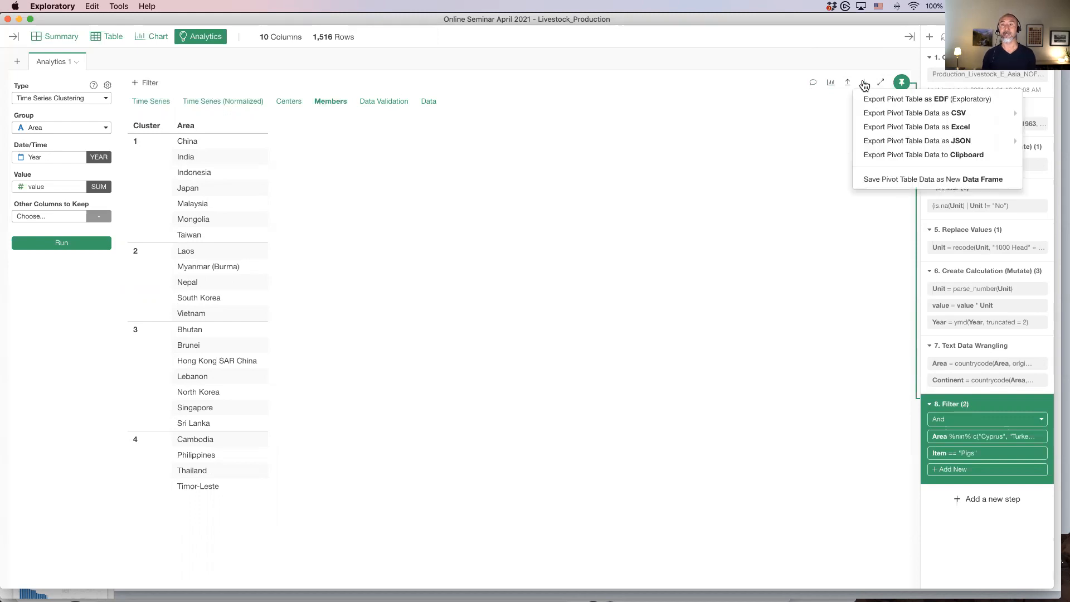
pyautogui.click(880, 178)
pyautogui.click(629, 183)
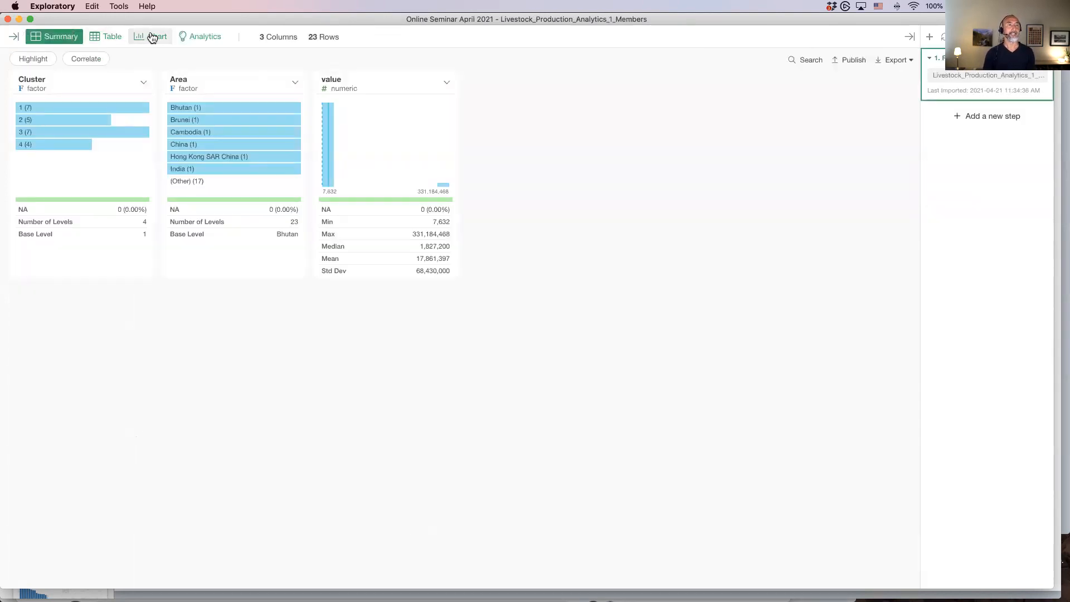
pyautogui.click(152, 38)
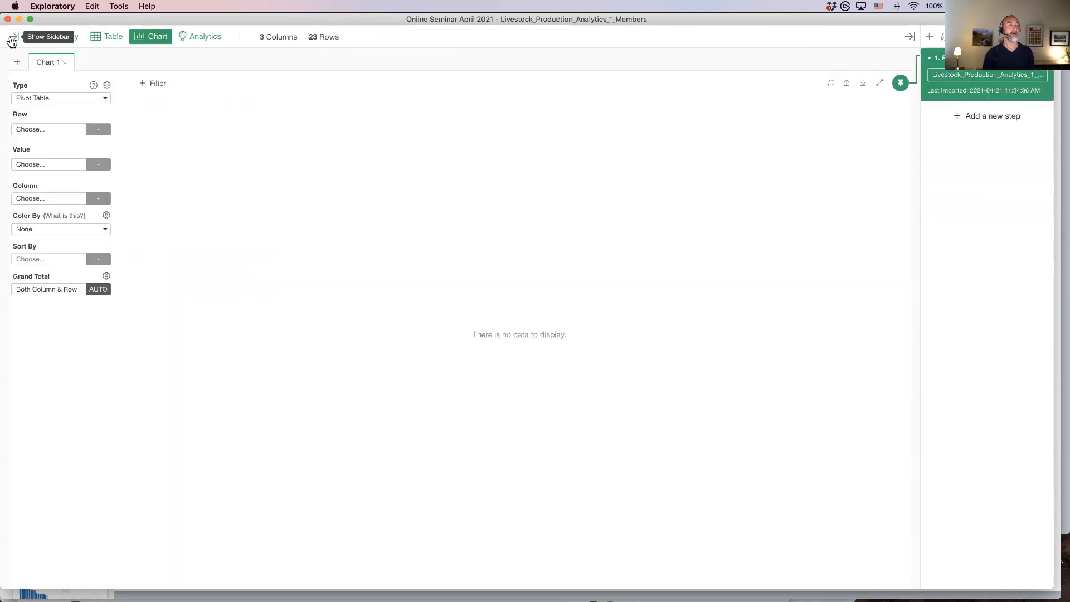
# - Set the members data frame's chart to a Map - Standard of World Countries drawn as areas
pyautogui.click(13, 37)
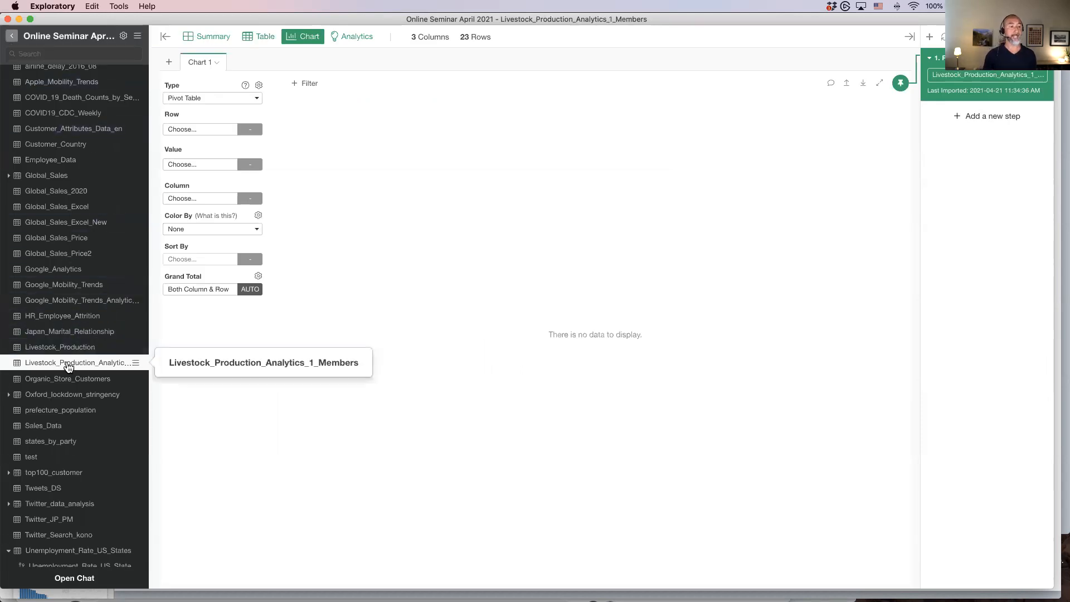
pyautogui.click(193, 99)
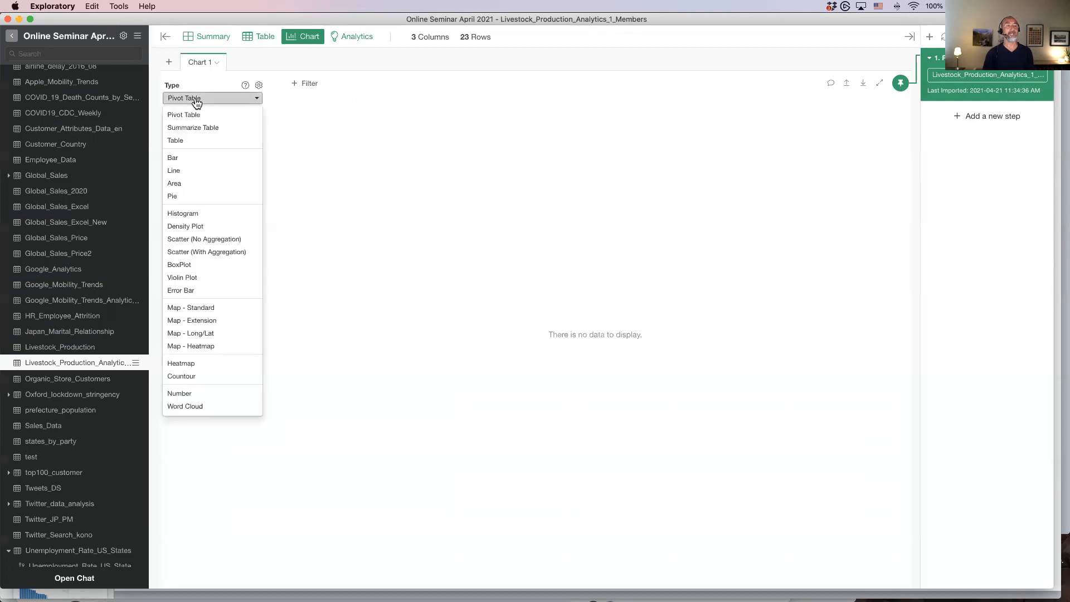
pyautogui.click(201, 307)
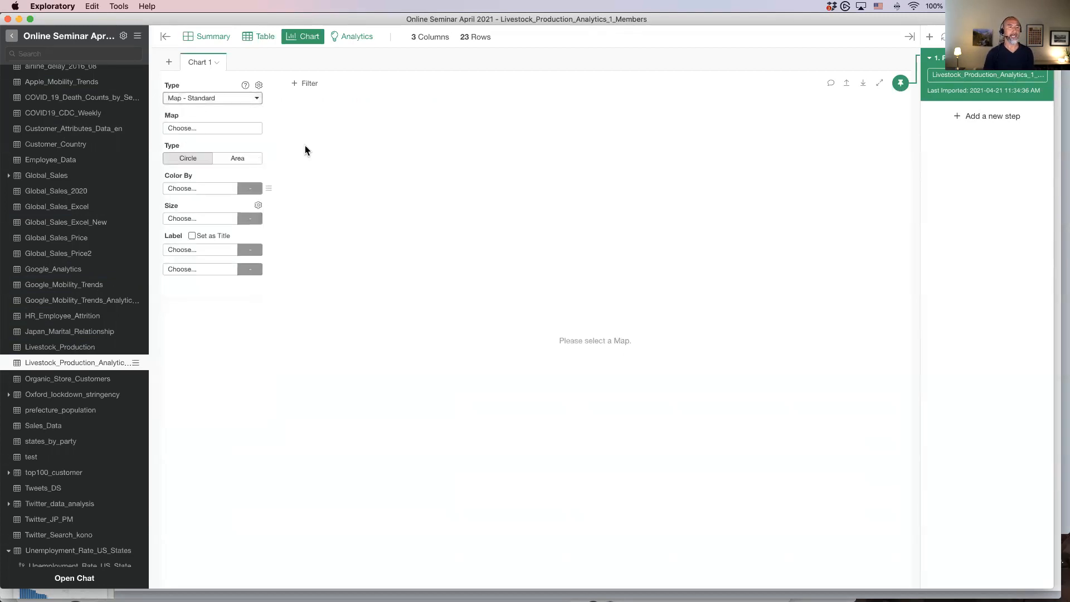
pyautogui.click(182, 129)
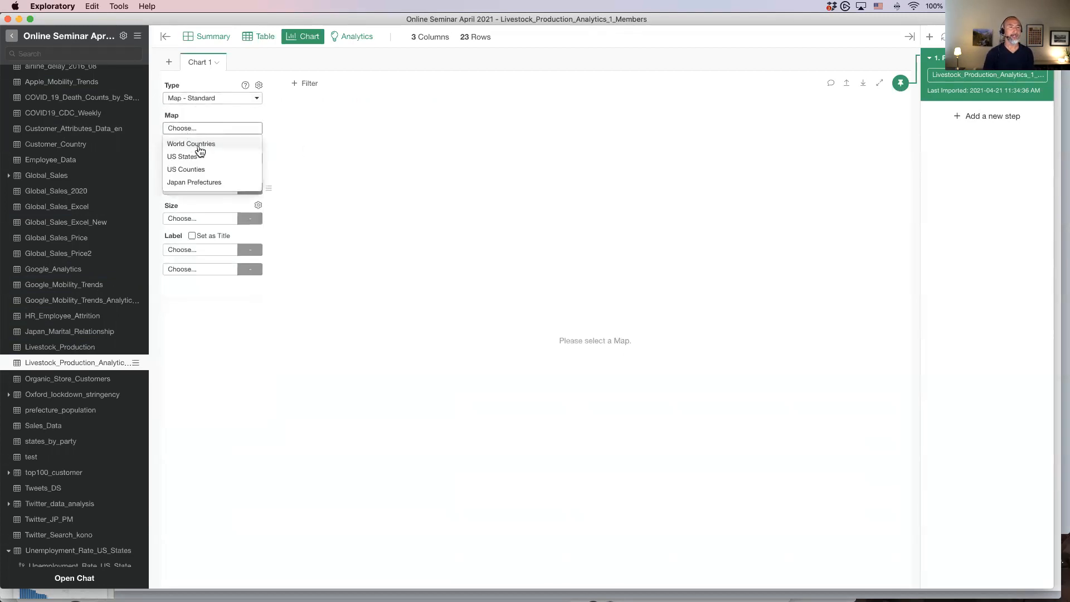
pyautogui.click(199, 146)
pyautogui.click(237, 159)
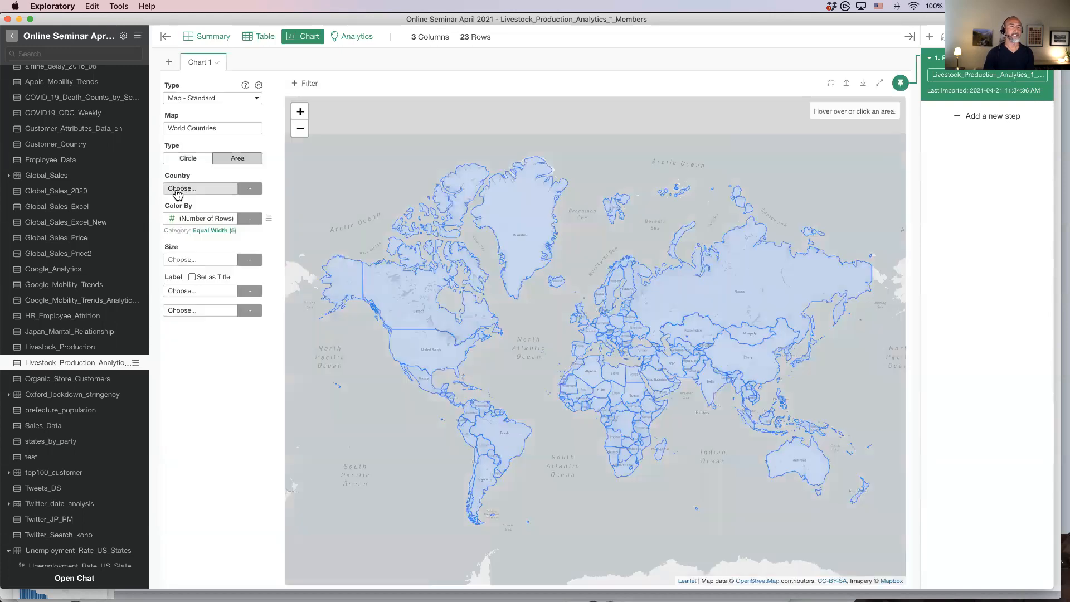
# - Assign the Area column as the map's country, color it by Cluster, and focus on Asia
pyautogui.click(178, 190)
pyautogui.click(199, 246)
pyautogui.click(195, 223)
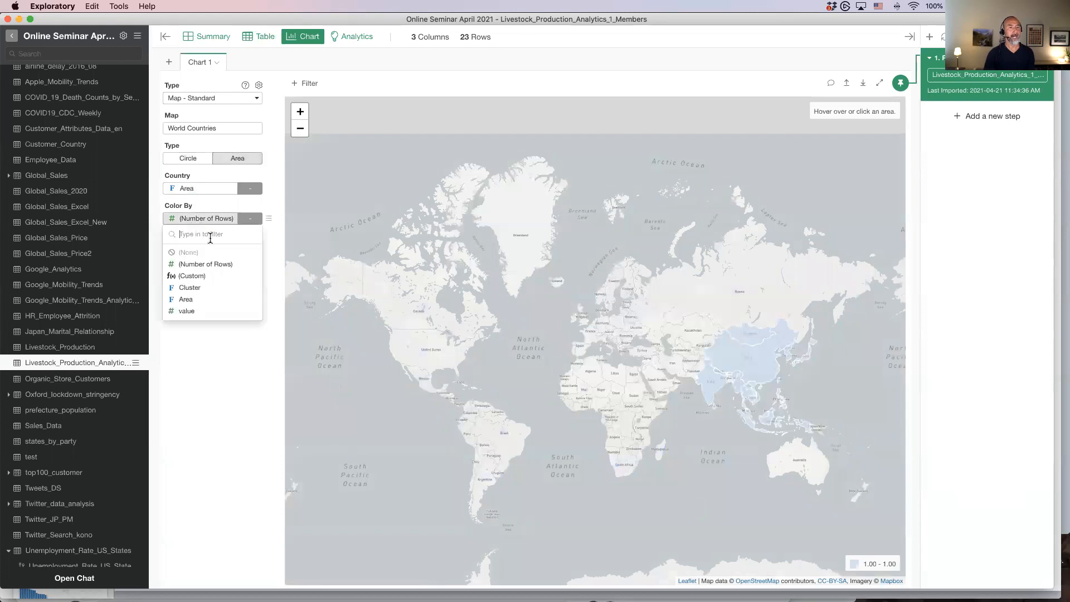
pyautogui.click(218, 289)
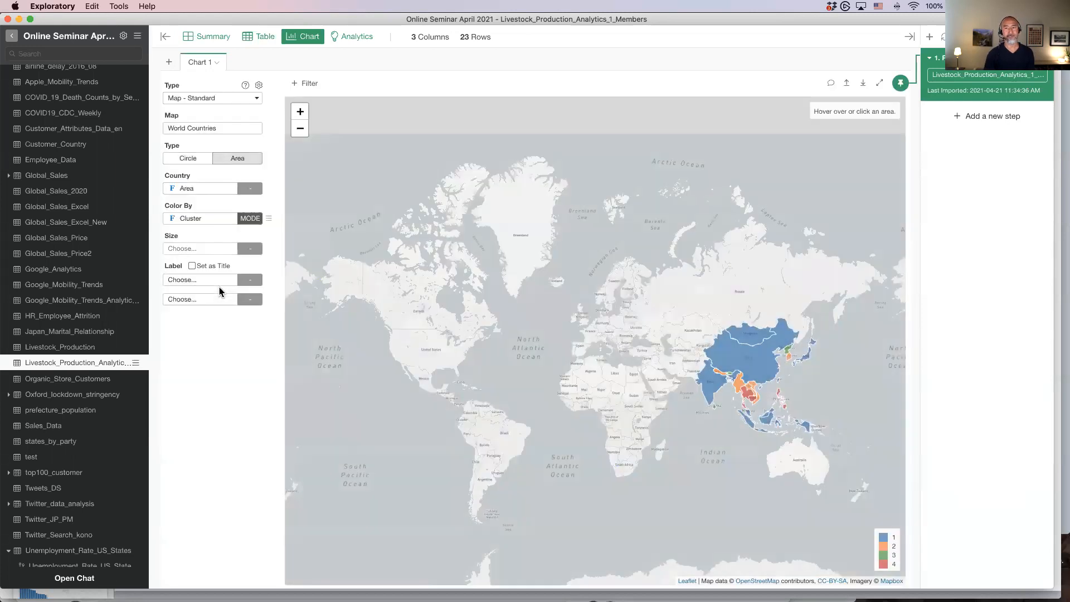
pyautogui.scroll(3, 737, 391)
pyautogui.moveTo(735, 390); pyautogui.dragTo(530, 353)
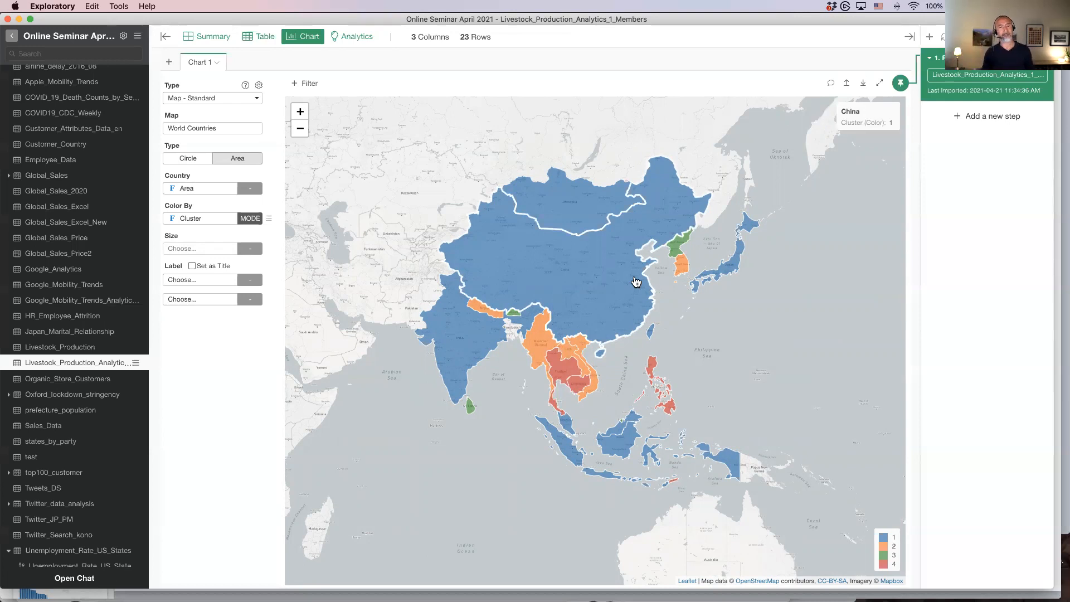
# - Return to the Livestock_Production clustering and view its Time Series and Time Series (Normalized) results
pyautogui.click(106, 348)
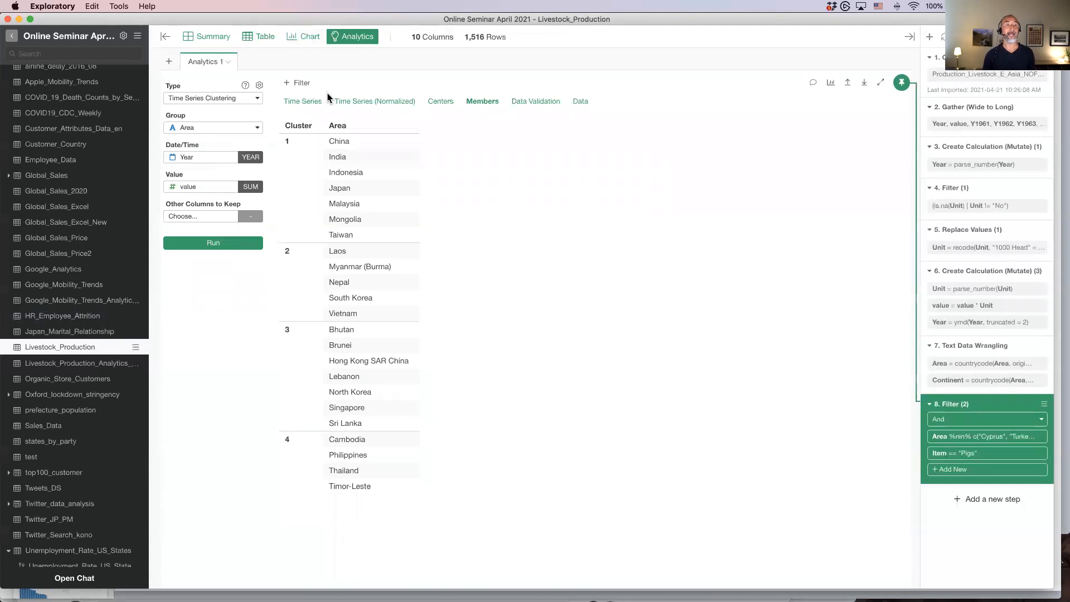
pyautogui.click(318, 104)
pyautogui.click(370, 104)
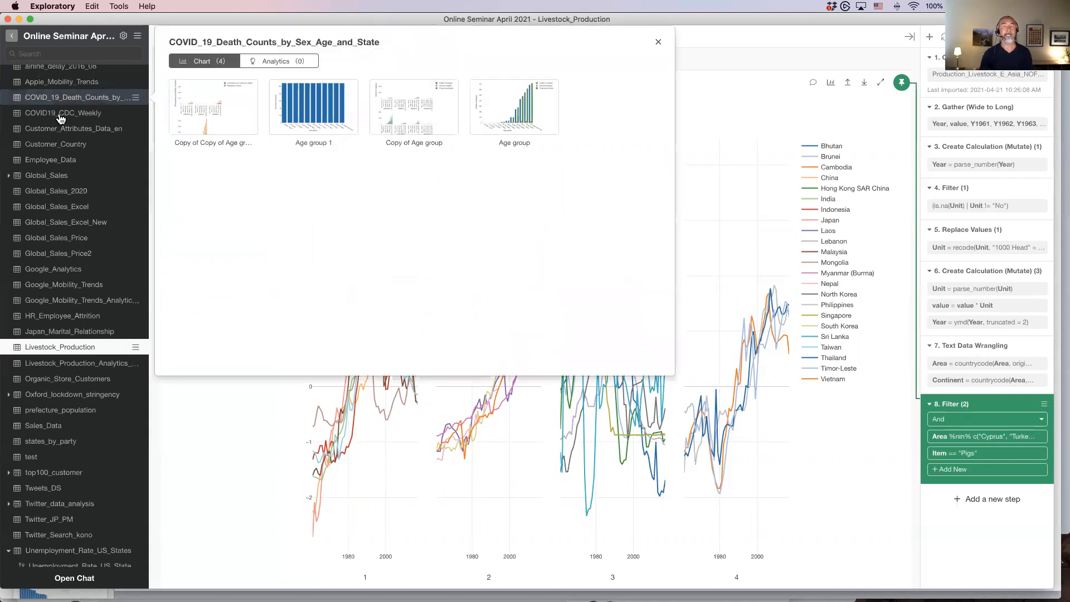
# - Open the HR_Employee_Attrition data frame in the Analytics view and hide the data frame sidebar
pyautogui.scroll(3, 73, 112)
pyautogui.moveTo(77, 132)
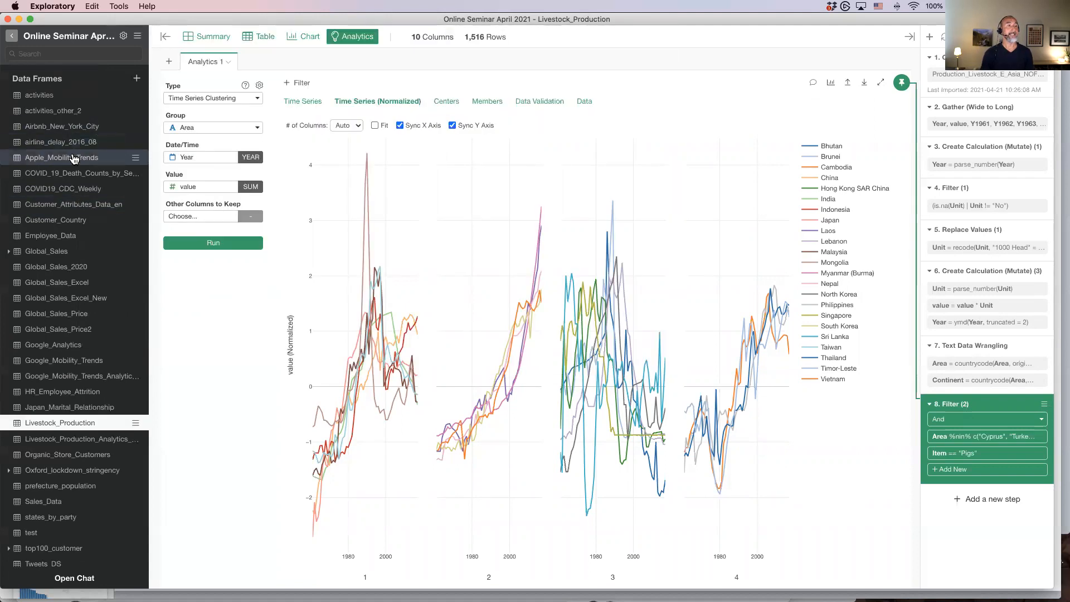
pyautogui.moveTo(74, 159)
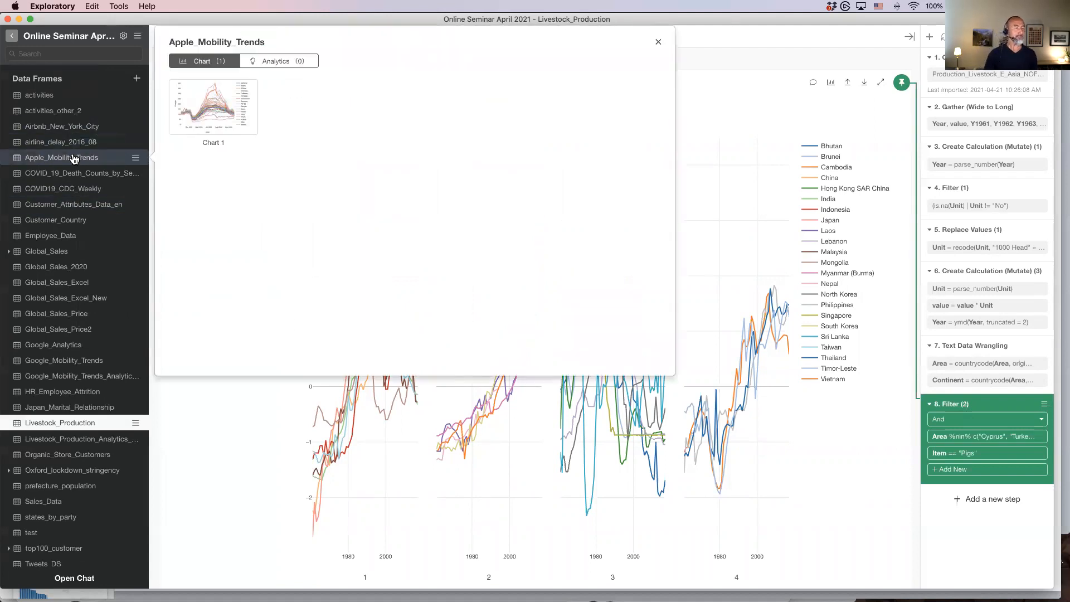
pyautogui.scroll(-3, 73, 334)
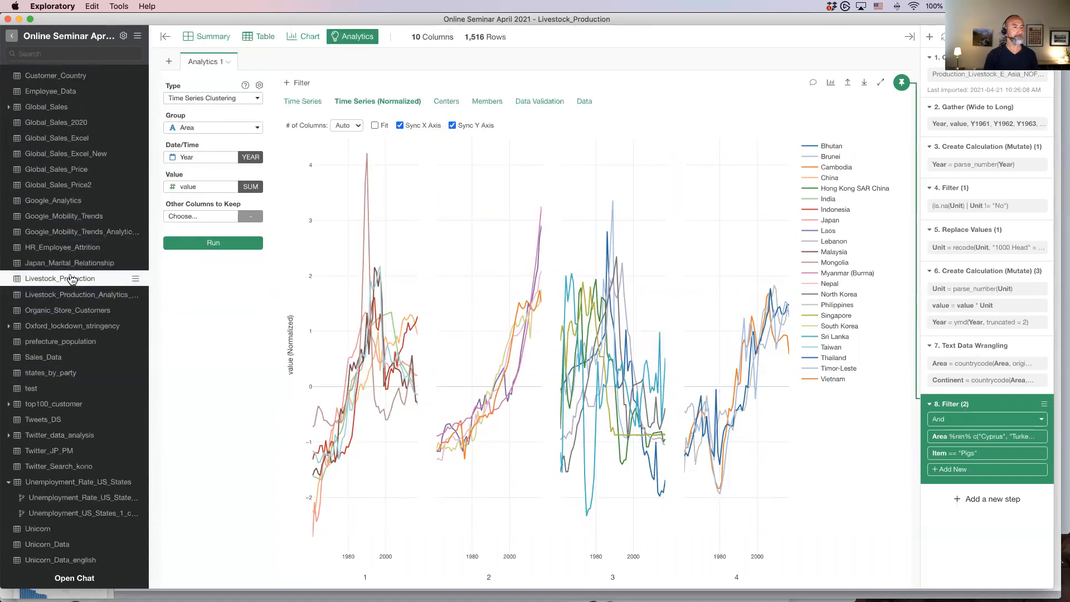
pyautogui.click(70, 248)
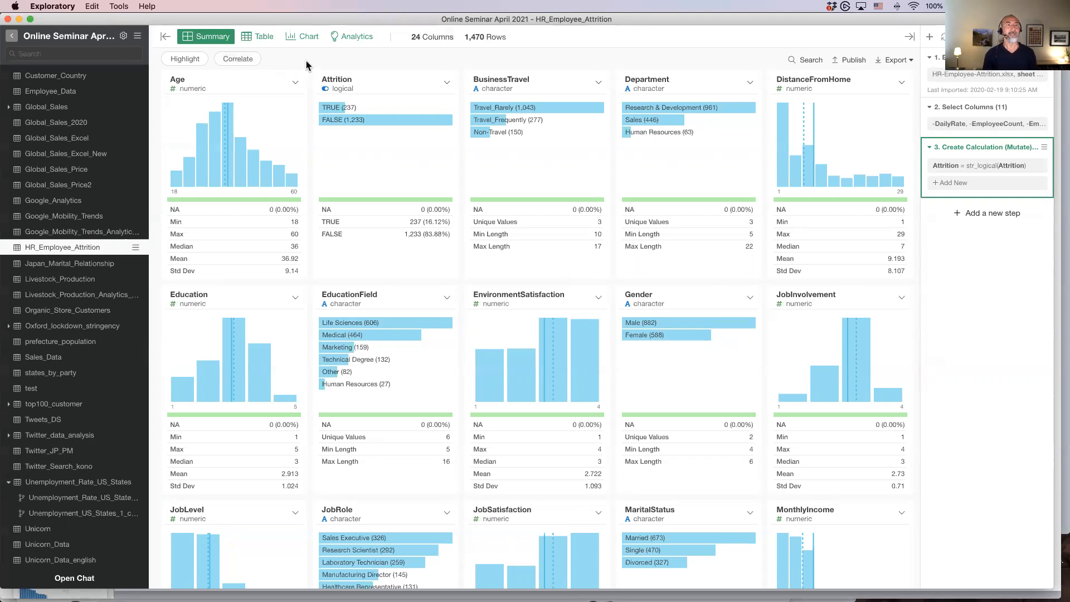
pyautogui.click(352, 37)
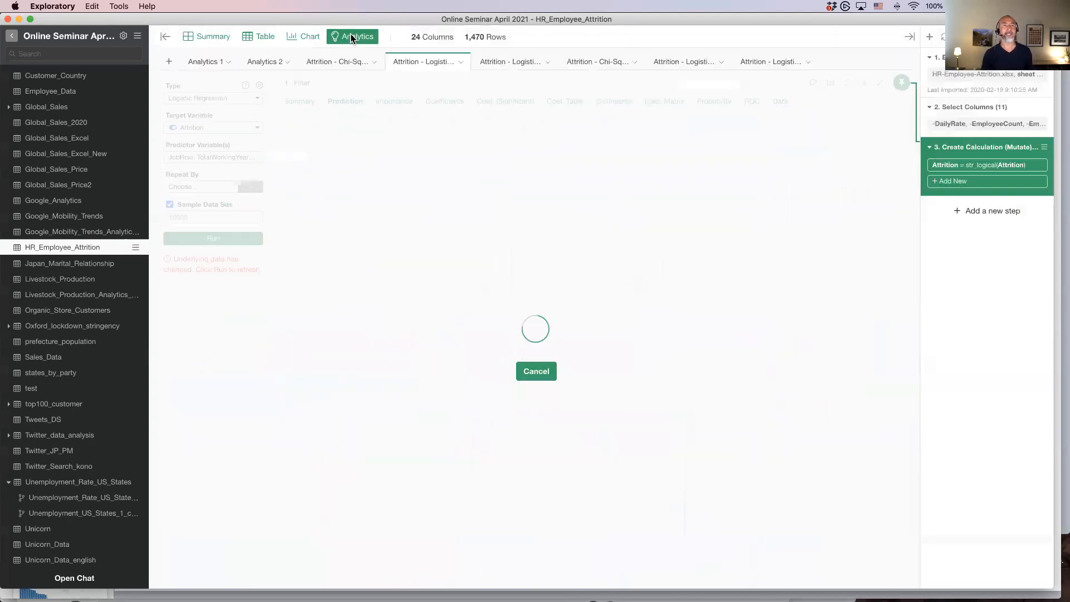
pyautogui.click(165, 36)
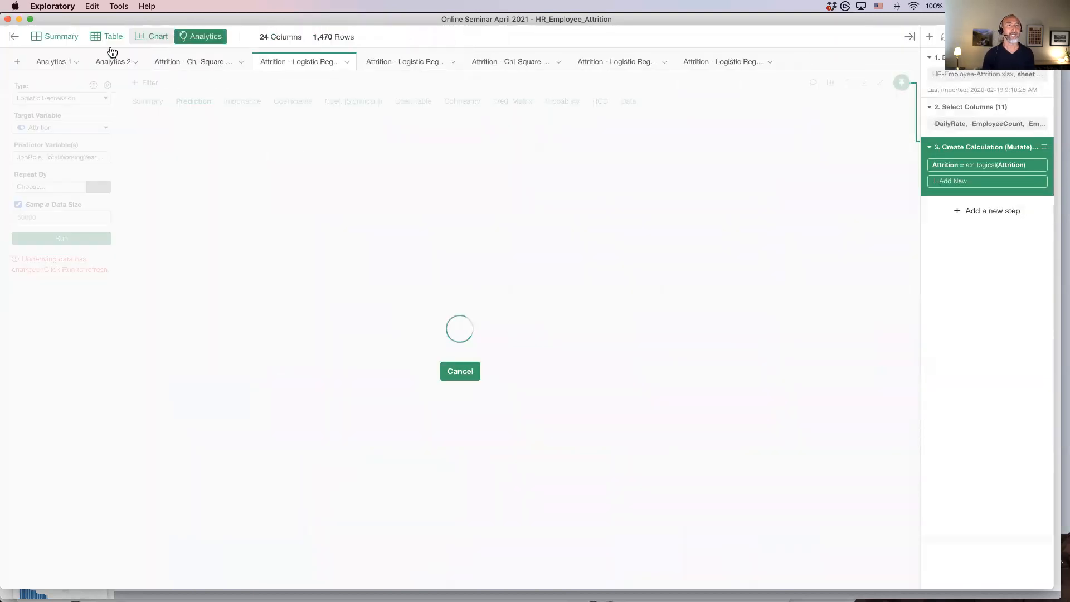
# - Add a new analysis to HR_Employee_Attrition with Correlation as its type
pyautogui.click(16, 60)
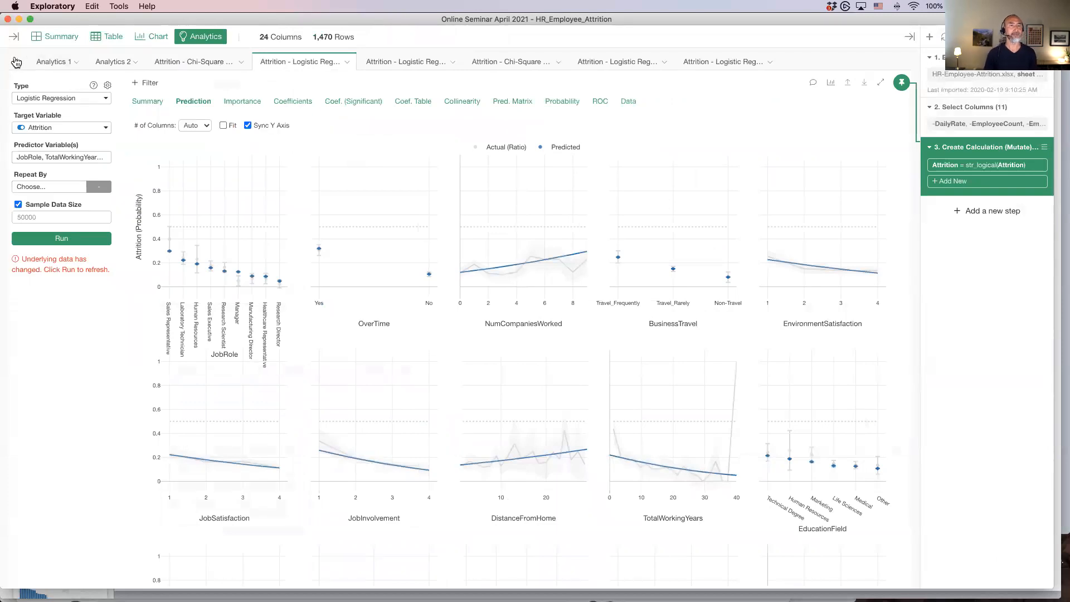
pyautogui.click(54, 99)
pyautogui.click(57, 113)
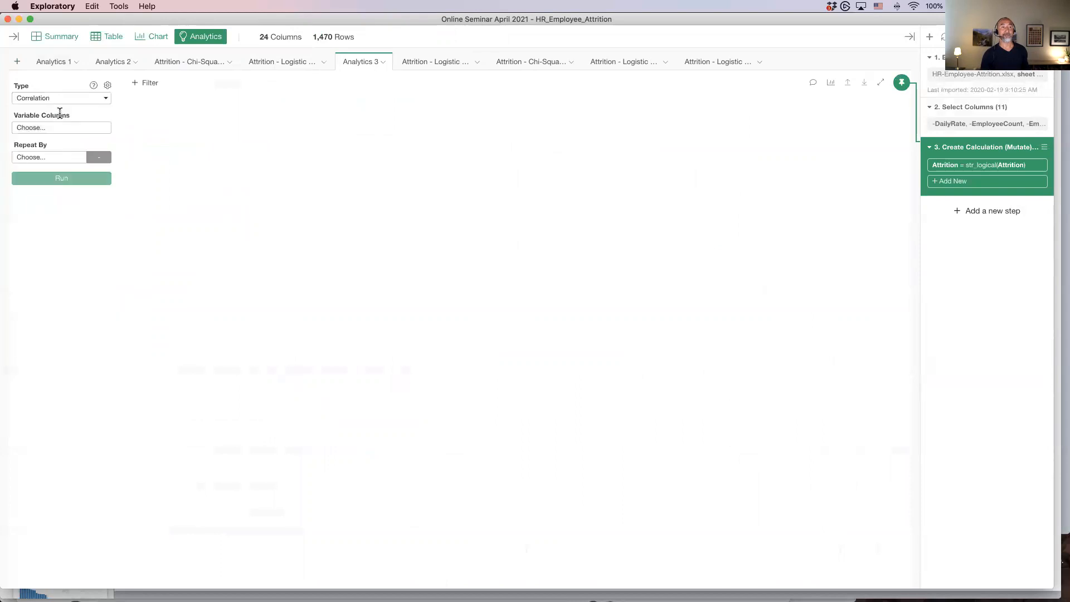
# - Choose all selectable columns from Age through WorkLifeBalance as the correlation's variable columns
pyautogui.click(54, 128)
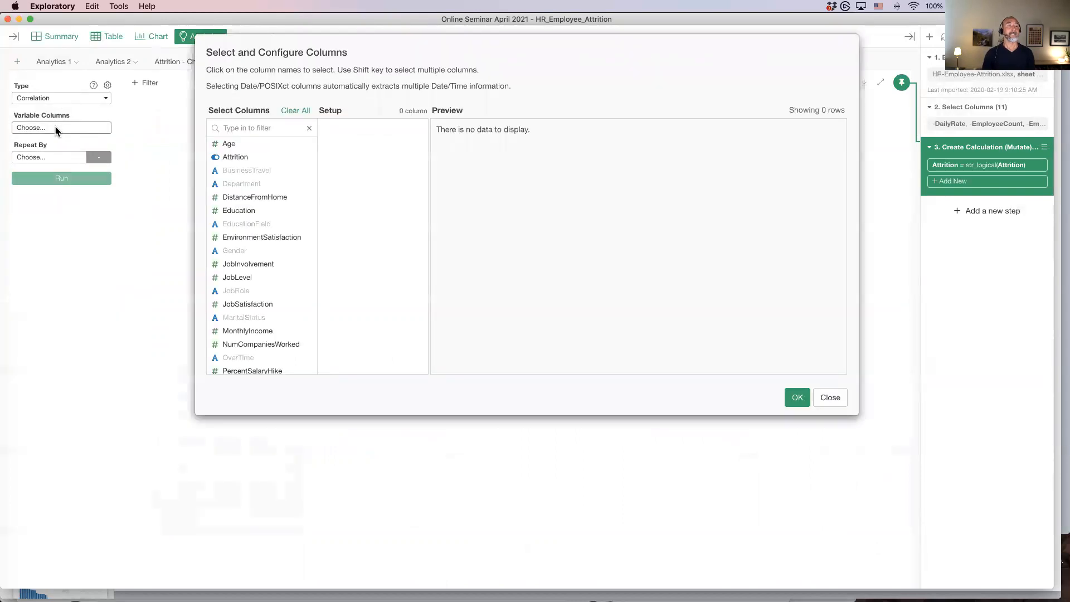
pyautogui.click(261, 147)
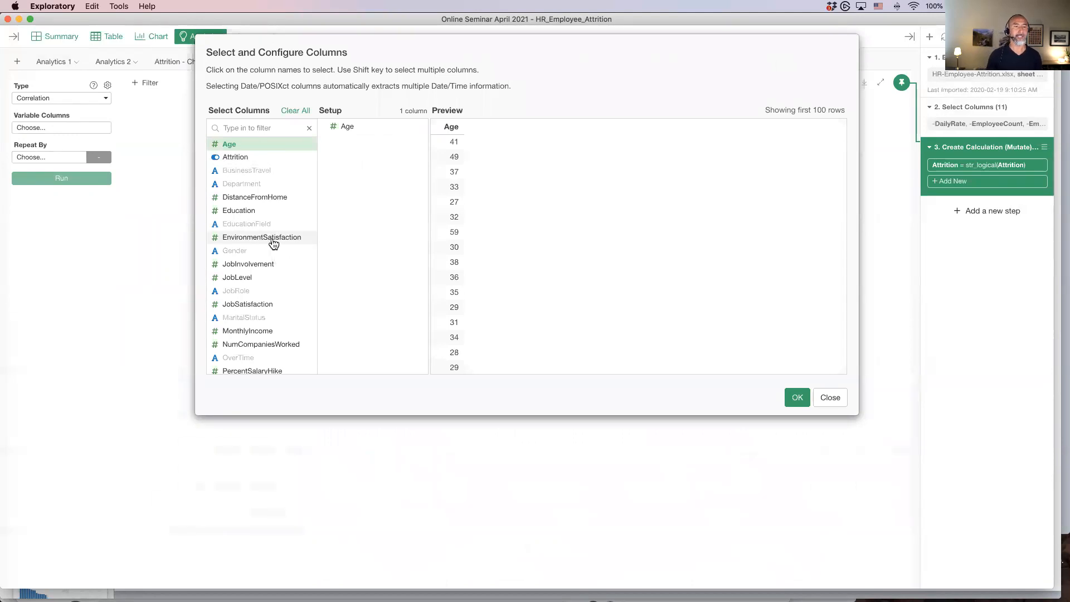
pyautogui.scroll(-5, 274, 242)
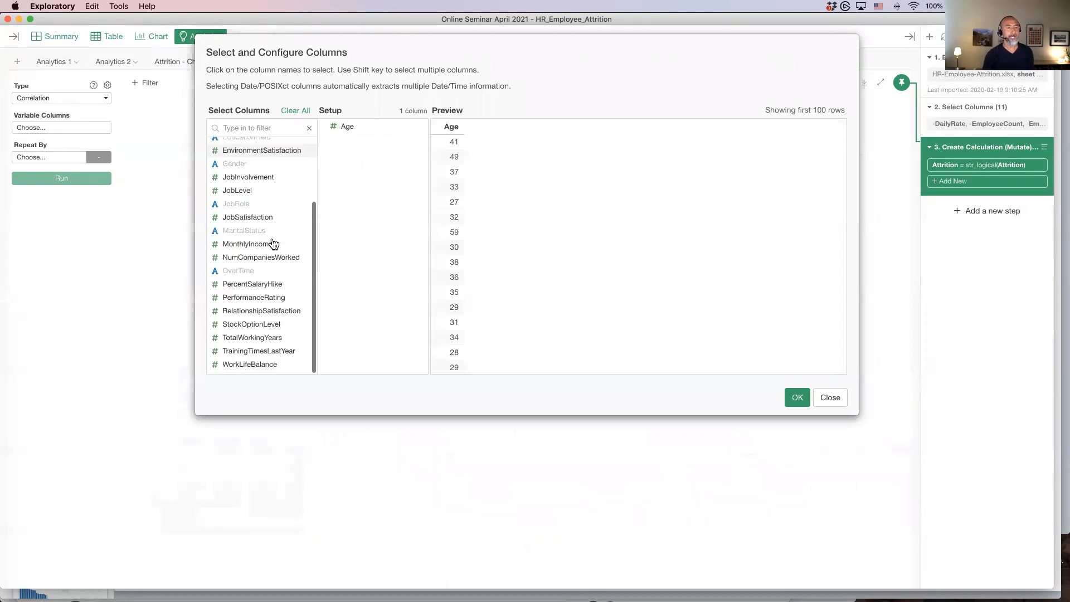
pyautogui.keyDown('shift'); pyautogui.click(266, 365); pyautogui.keyUp('shift')
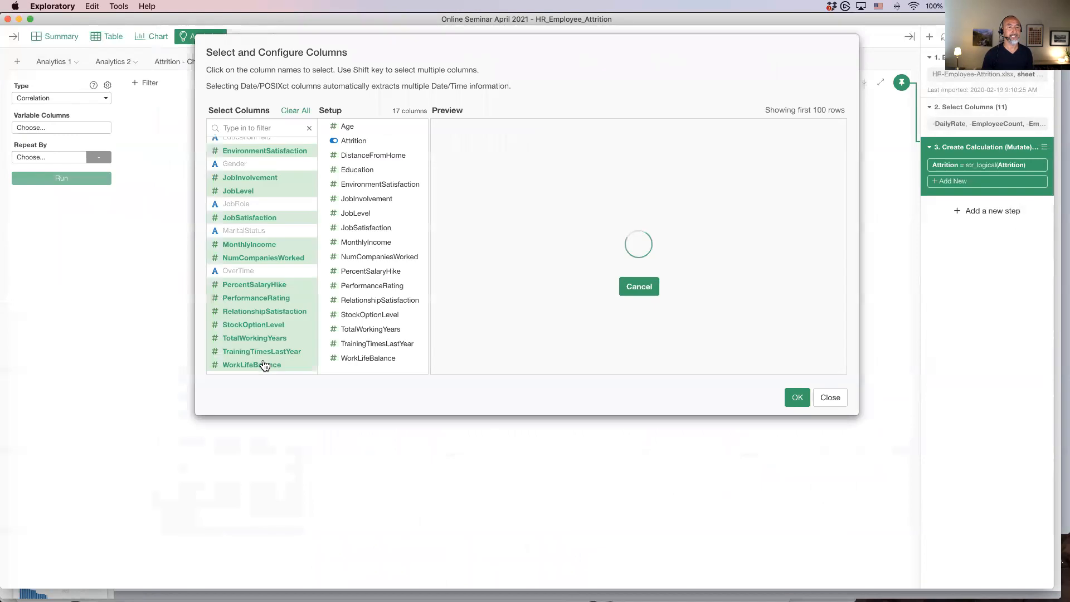
pyautogui.scroll(5, 268, 310)
pyautogui.click(802, 401)
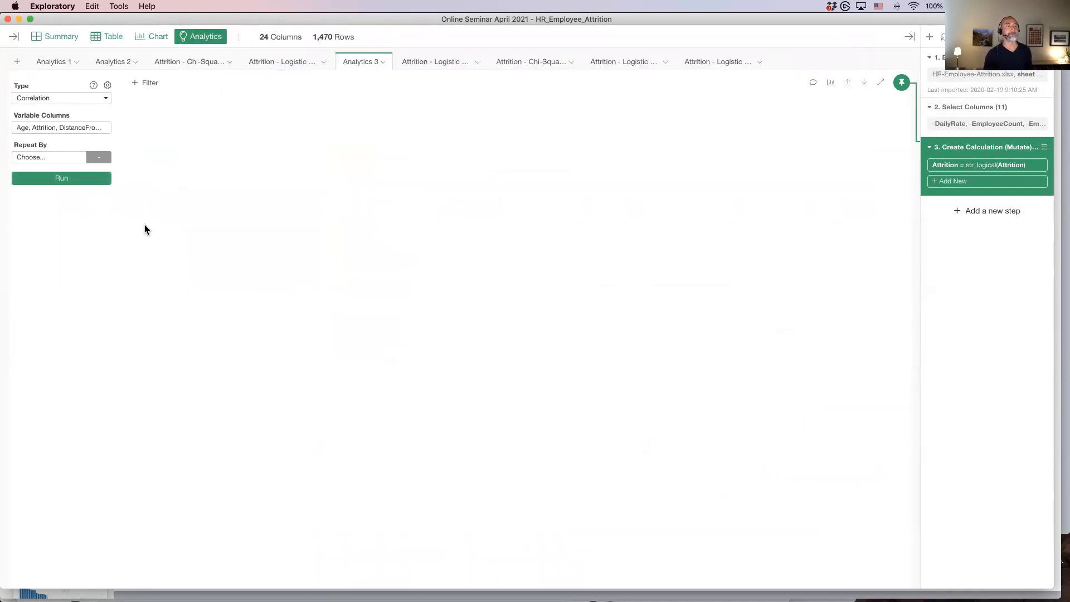
# - Run the correlation analysis and show the correlation values on the heatmap
pyautogui.click(47, 179)
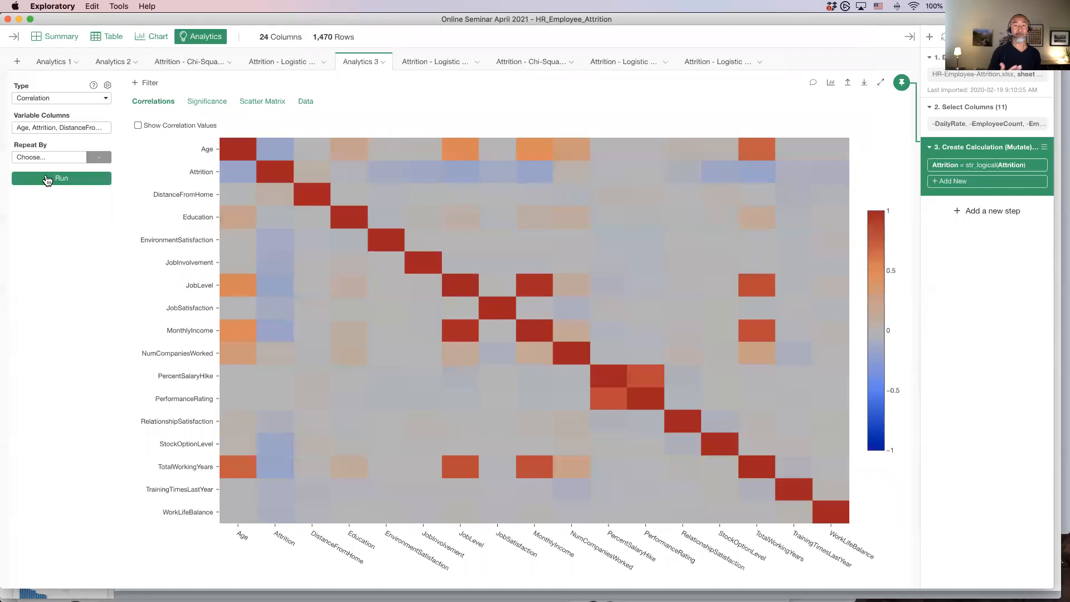
pyautogui.moveTo(451, 332)
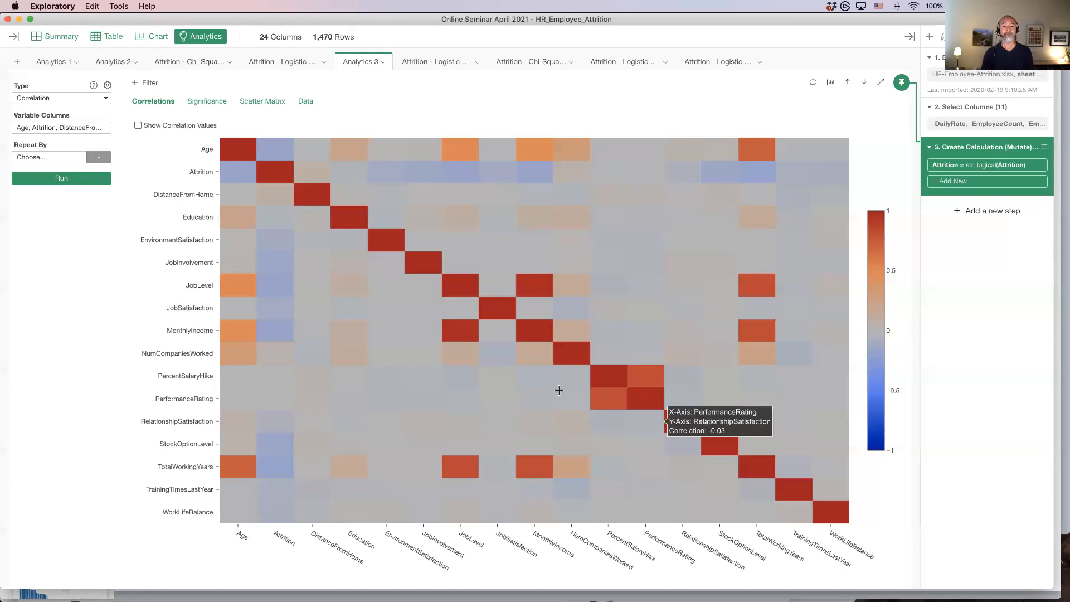
pyautogui.click(138, 126)
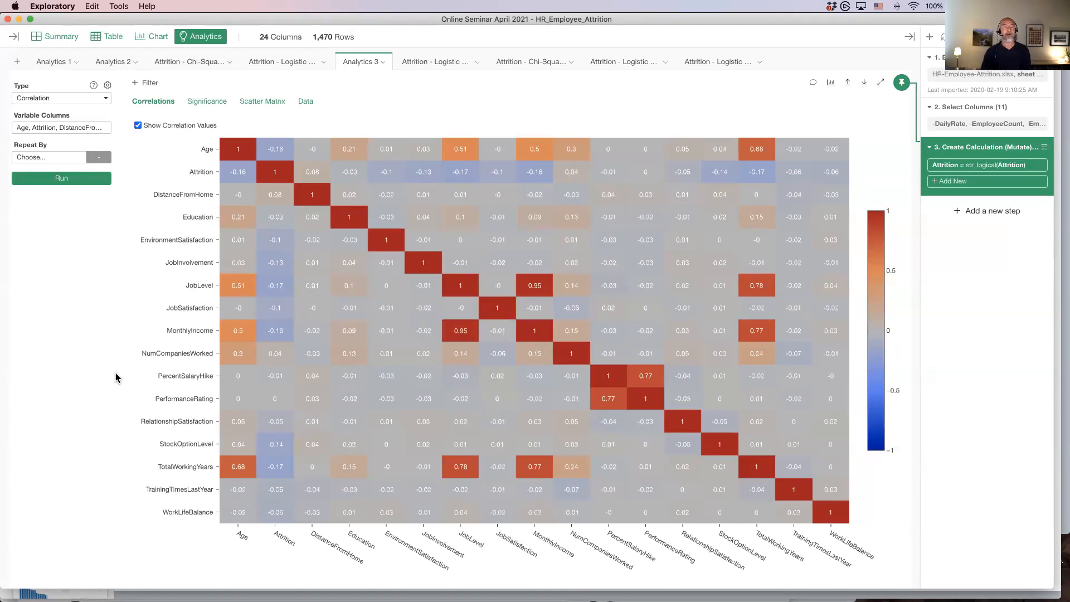
# - Examine correlations and P values in the Significance chart, and review the correlation's method and significance threshold properties
pyautogui.click(211, 103)
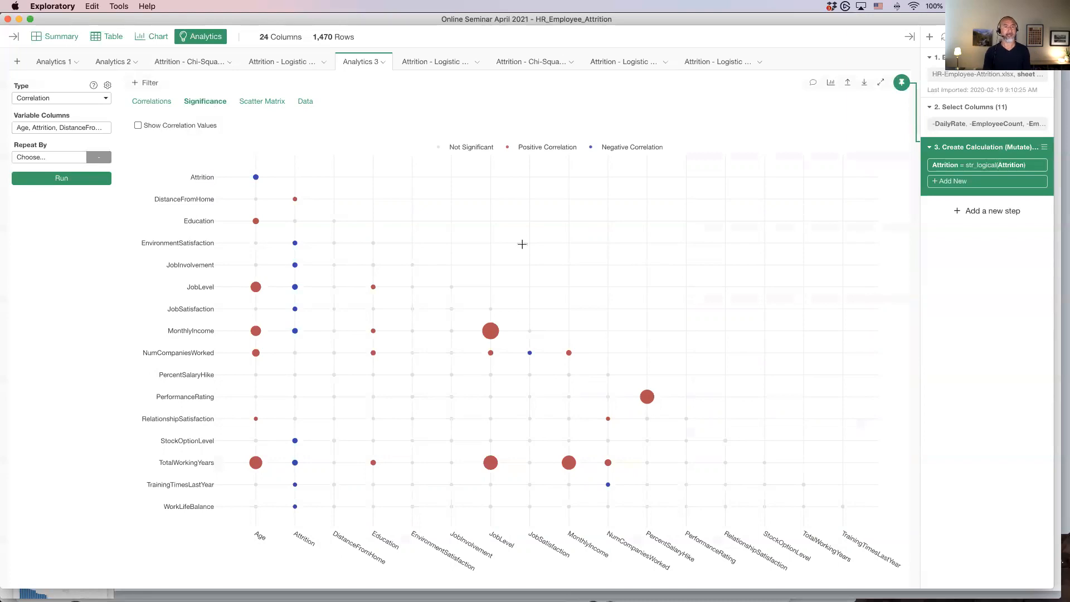
pyautogui.moveTo(490, 328)
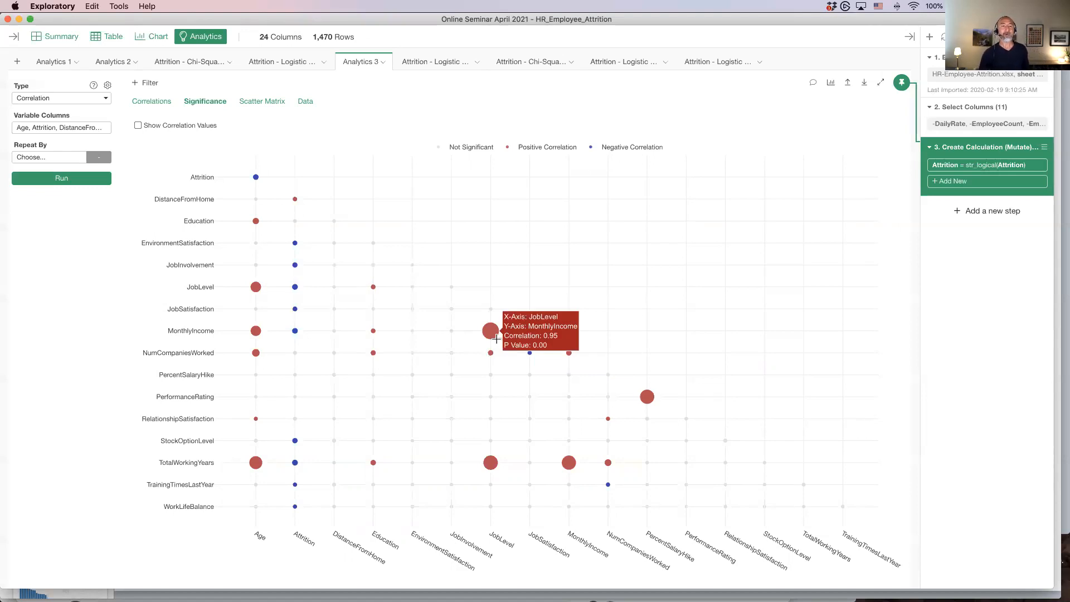
pyautogui.moveTo(404, 306)
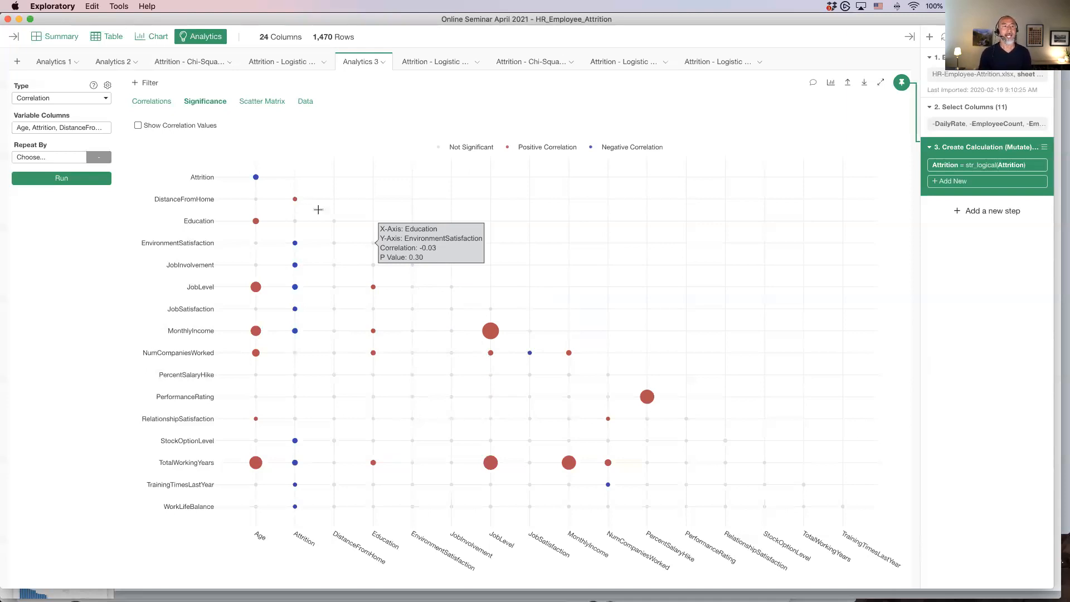
pyautogui.click(108, 85)
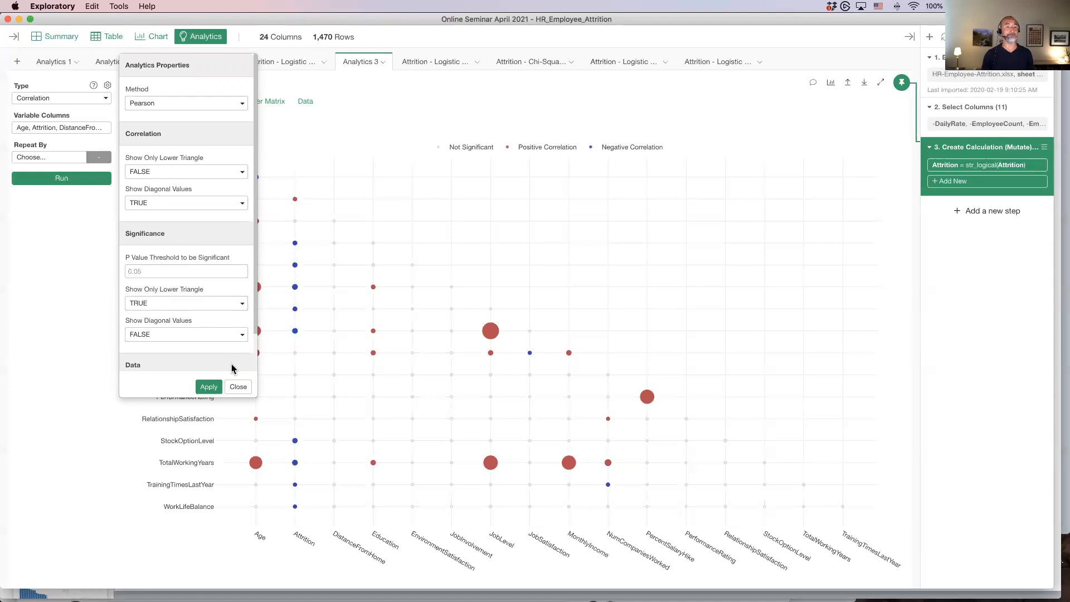
pyautogui.click(237, 386)
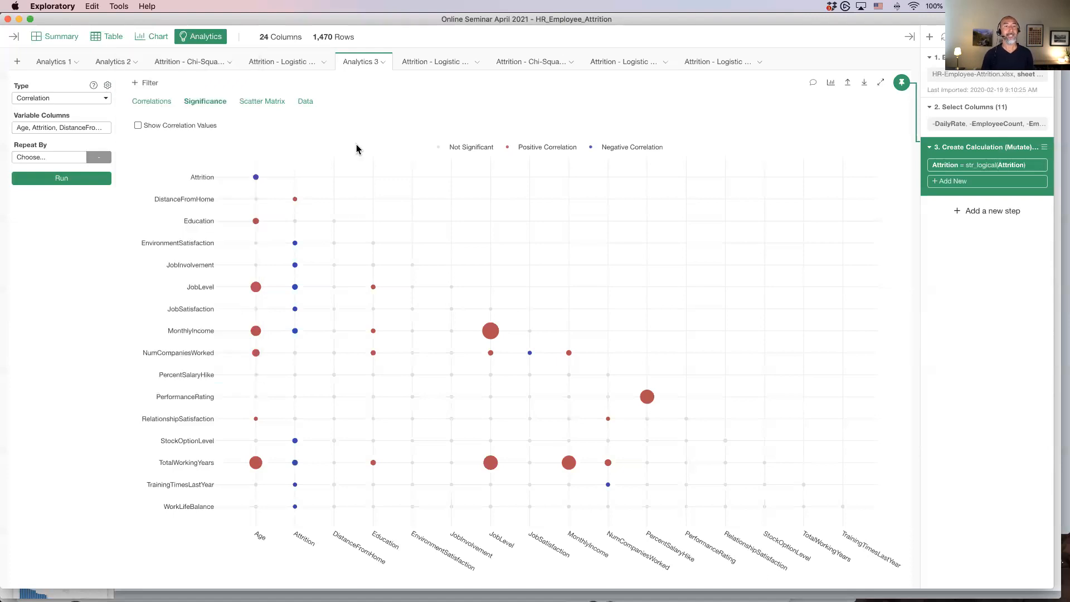